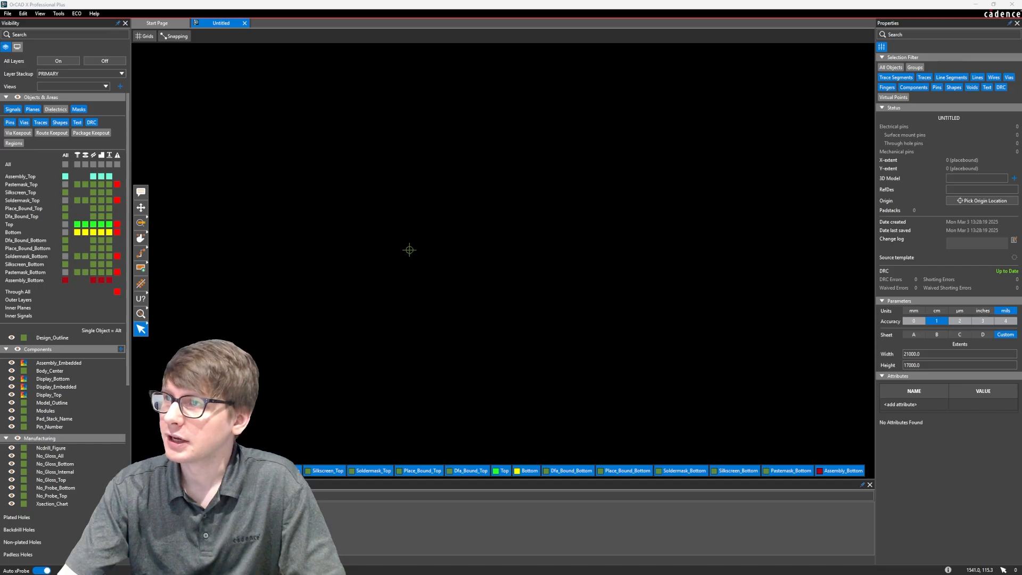
- Bring the LM324 datasheet's browser window over the layout editor, enlarge it and expand its outline to the current section
{"action": "left_click_drag", "start_coordinate": [1021, 118], "coordinate": [652, 71]}
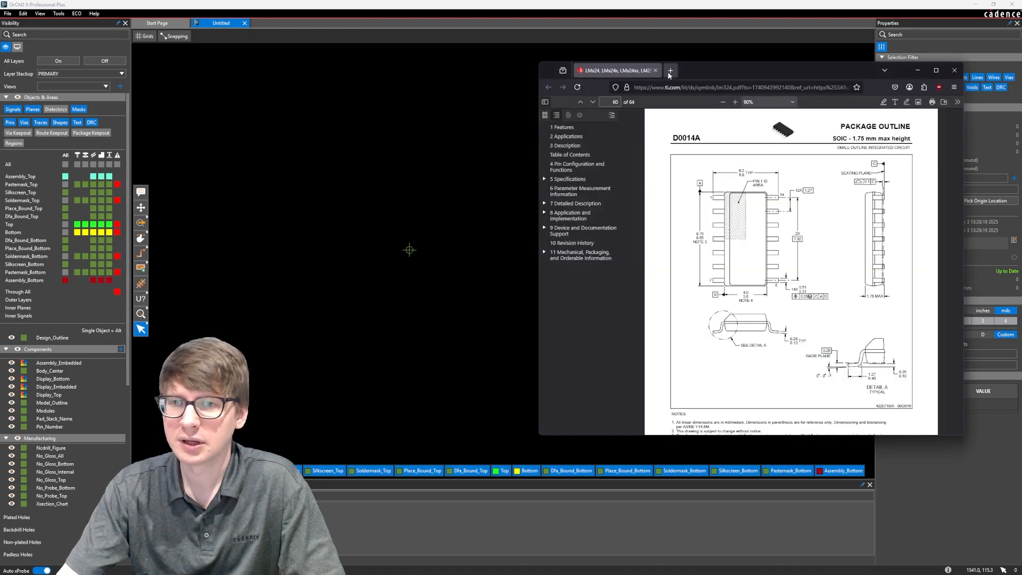
{"action": "left_click_drag", "start_coordinate": [736, 73], "coordinate": [632, 57]}
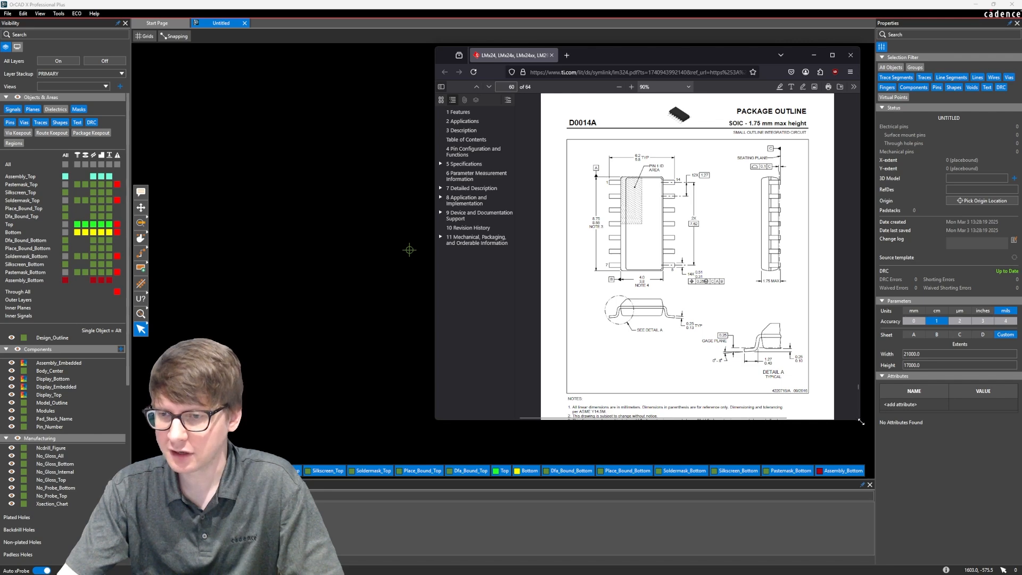
{"action": "left_click_drag", "start_coordinate": [860, 420], "coordinate": [908, 488]}
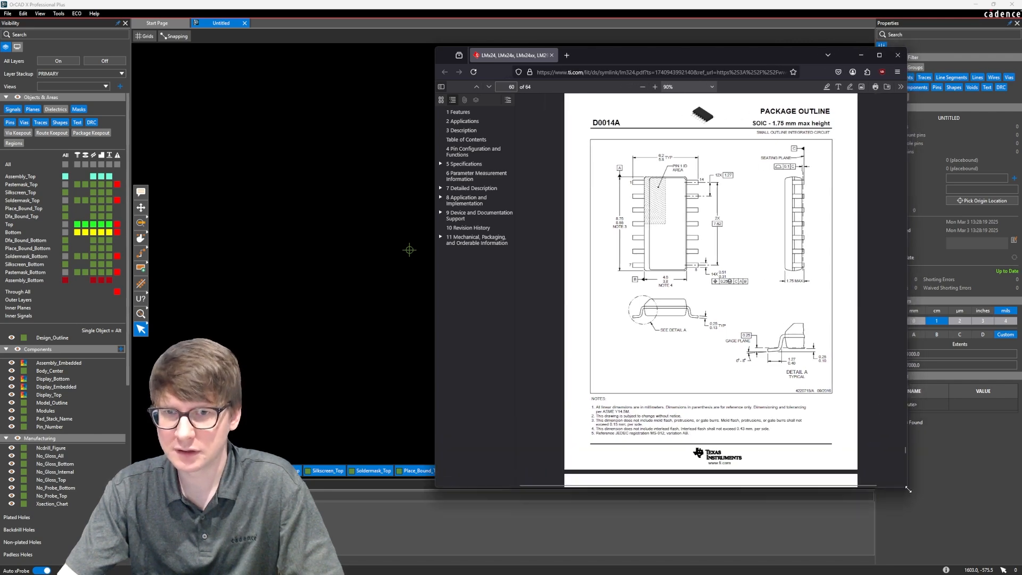
{"action": "left_click", "coordinate": [508, 100]}
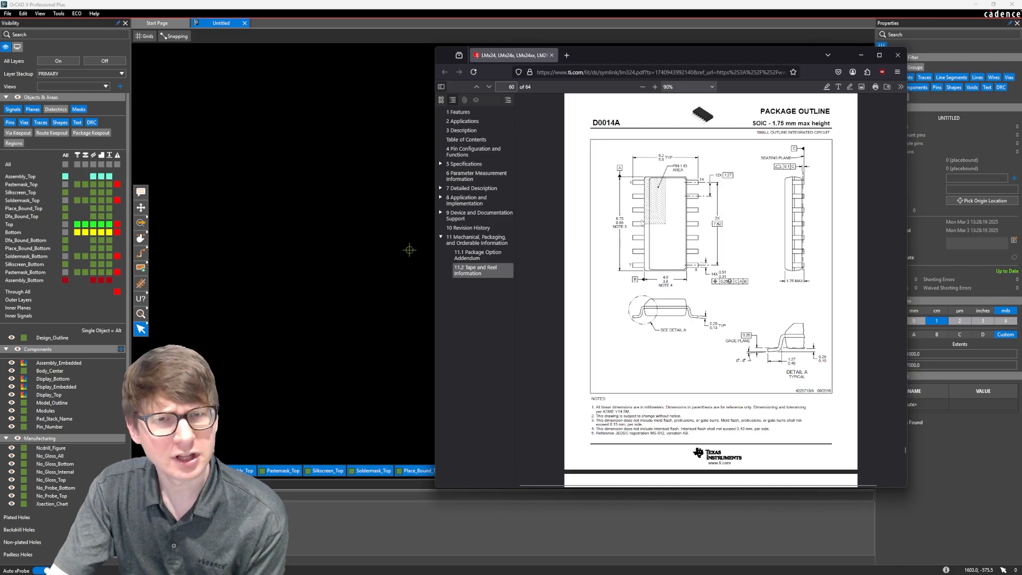
- Examine the D0014A package outline and the example board layout's land pattern, including pad size, pitch and corner radius
{"action": "scroll", "coordinate": [683, 241], "scroll_direction": "down", "scroll_amount": 4}
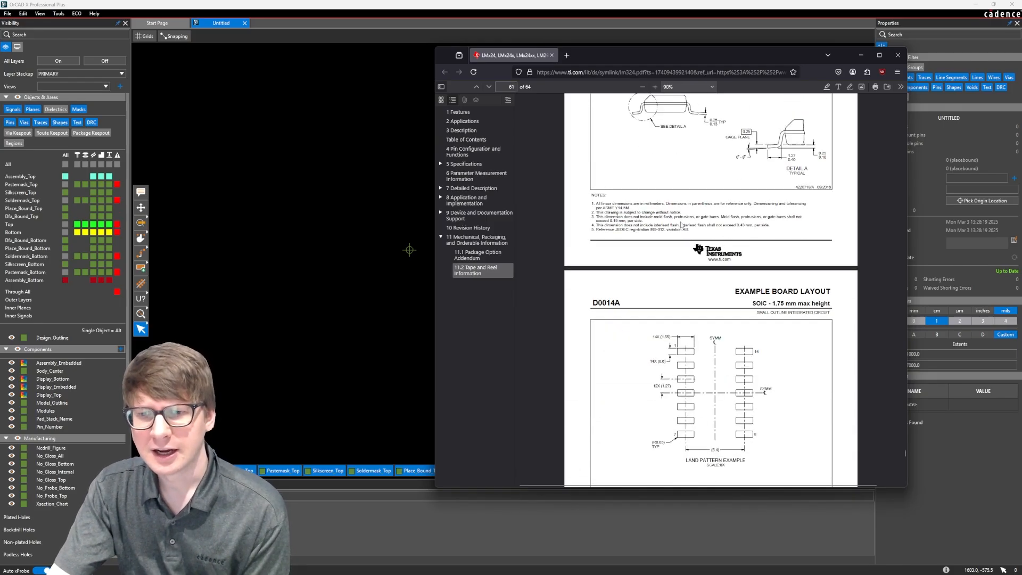
{"action": "scroll", "coordinate": [681, 225], "scroll_direction": "up", "scroll_amount": 4}
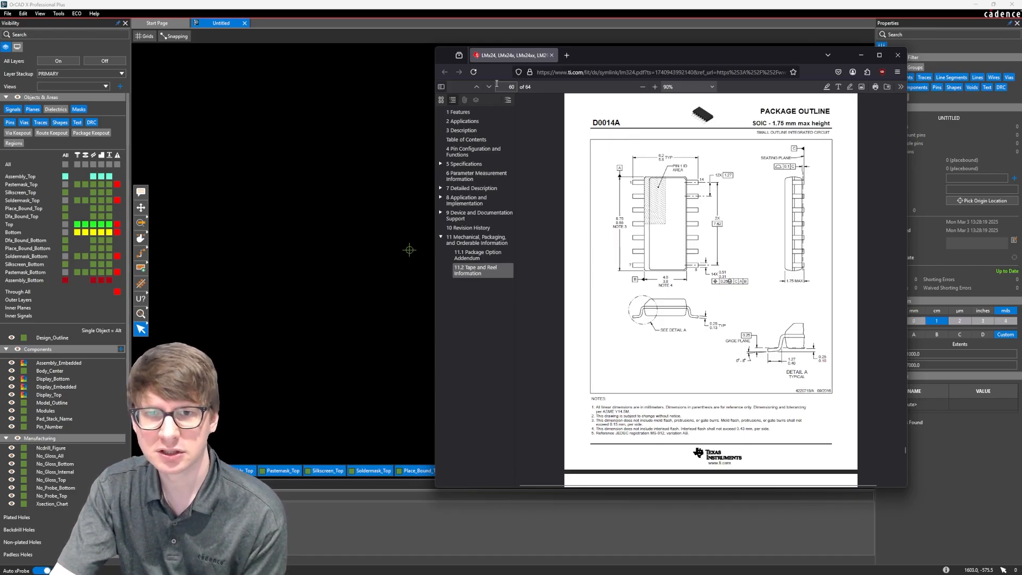
{"action": "scroll", "coordinate": [681, 226], "scroll_direction": "down", "scroll_amount": 2}
{"action": "scroll", "coordinate": [682, 226], "scroll_direction": "down", "scroll_amount": 6}
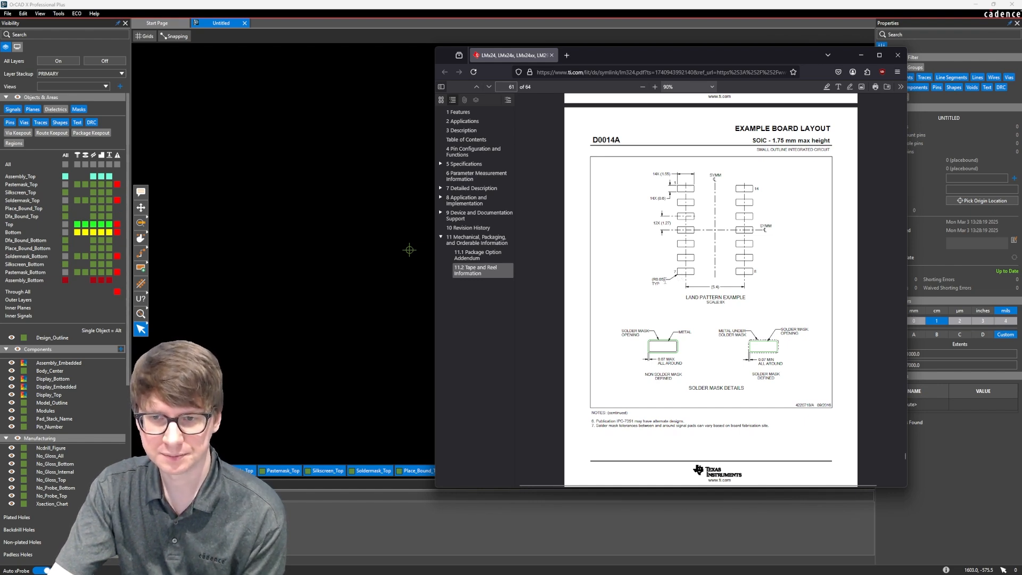
{"action": "left_click_drag", "start_coordinate": [666, 279], "coordinate": [653, 278]}
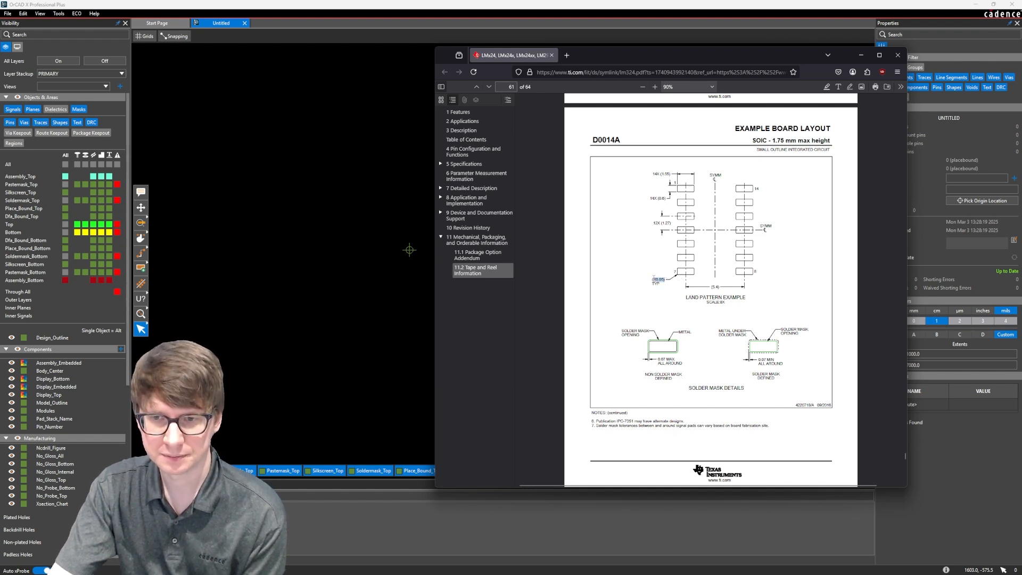
{"action": "left_click", "coordinate": [697, 193]}
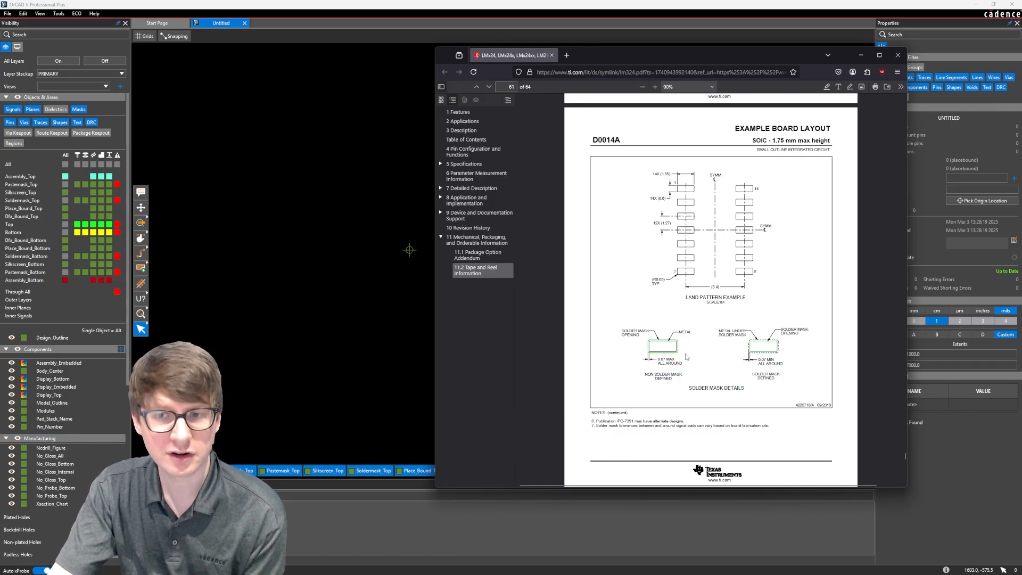
- Examine the example stencil design's solder paste pattern, and return to the D0014A package outline page
{"action": "scroll", "coordinate": [698, 346], "scroll_direction": "down", "scroll_amount": 10}
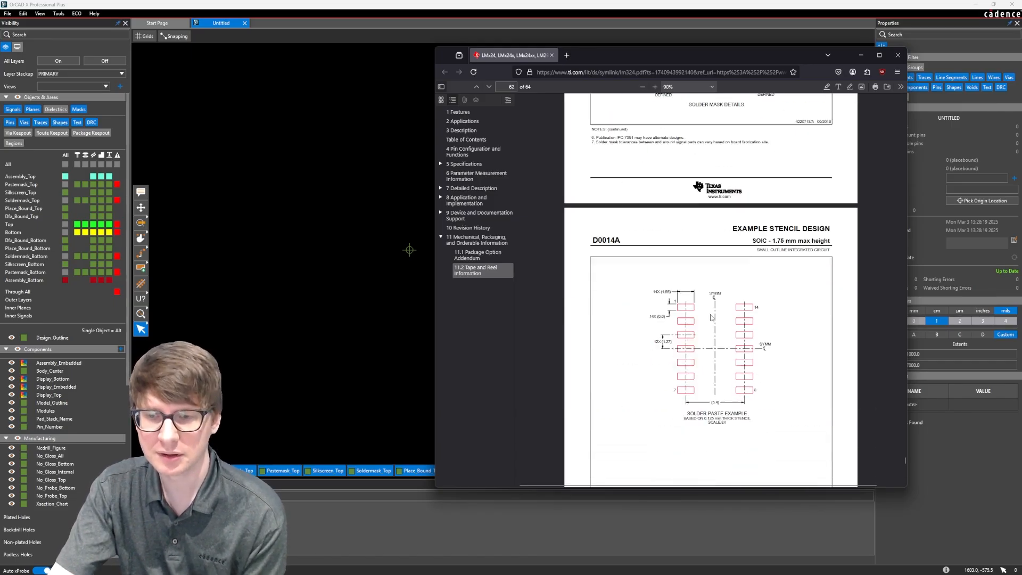
{"action": "scroll", "coordinate": [682, 313], "scroll_direction": "down", "scroll_amount": 2}
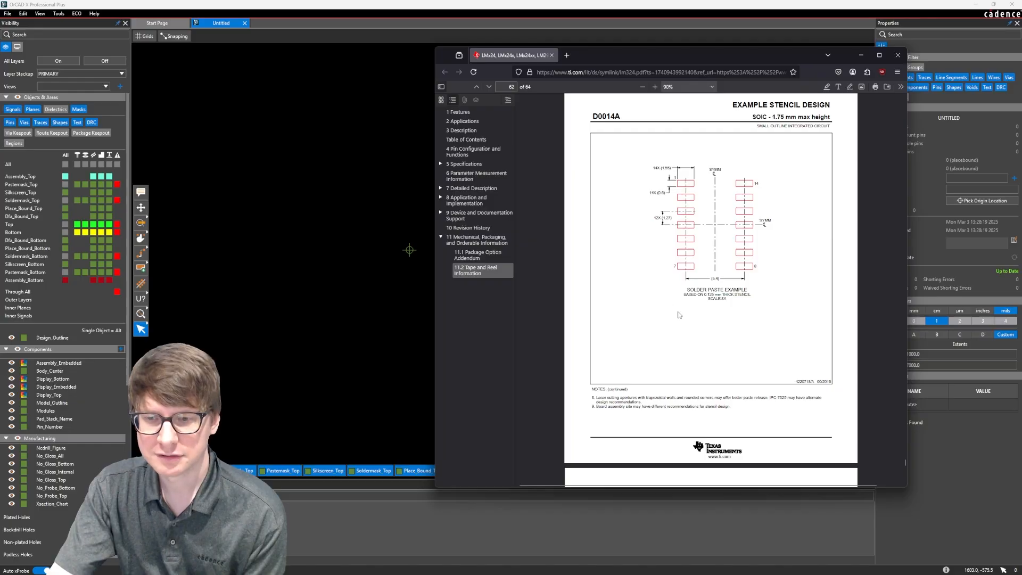
{"action": "scroll", "coordinate": [679, 315], "scroll_direction": "up", "scroll_amount": 1}
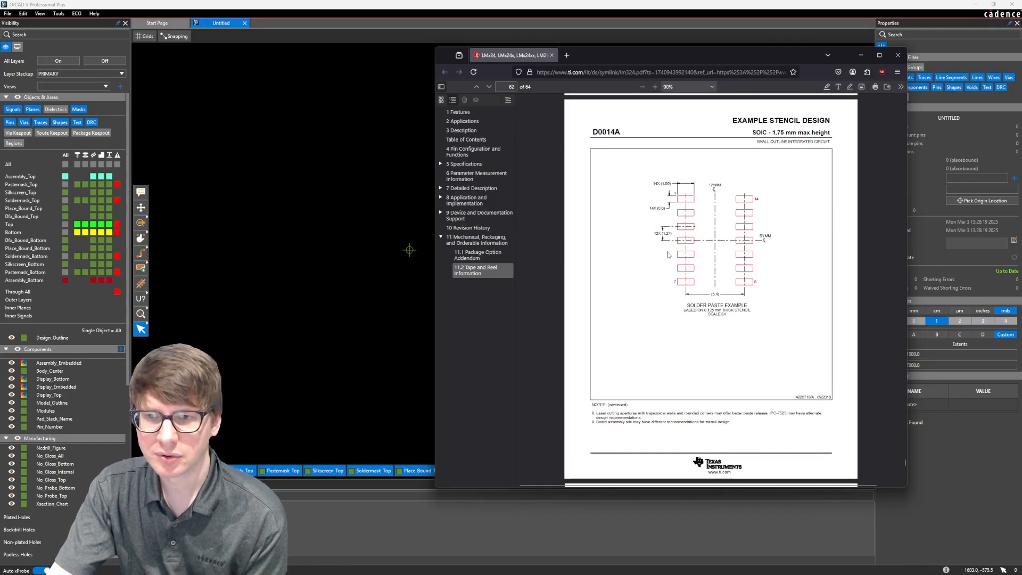
{"action": "left_click_drag", "start_coordinate": [685, 306], "coordinate": [756, 307]}
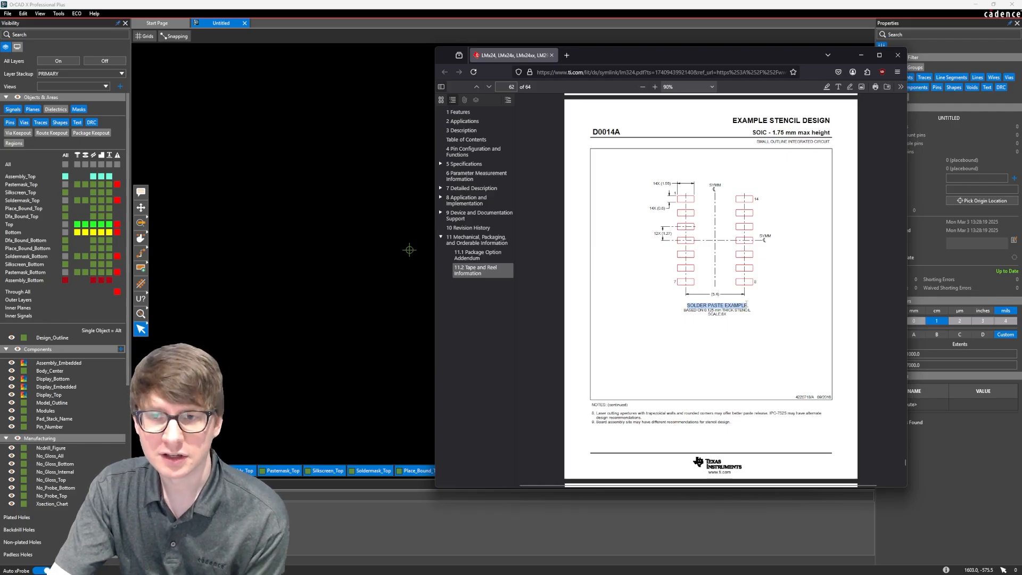
{"action": "left_click", "coordinate": [746, 304]}
{"action": "scroll", "coordinate": [746, 304], "scroll_direction": "up", "scroll_amount": 6}
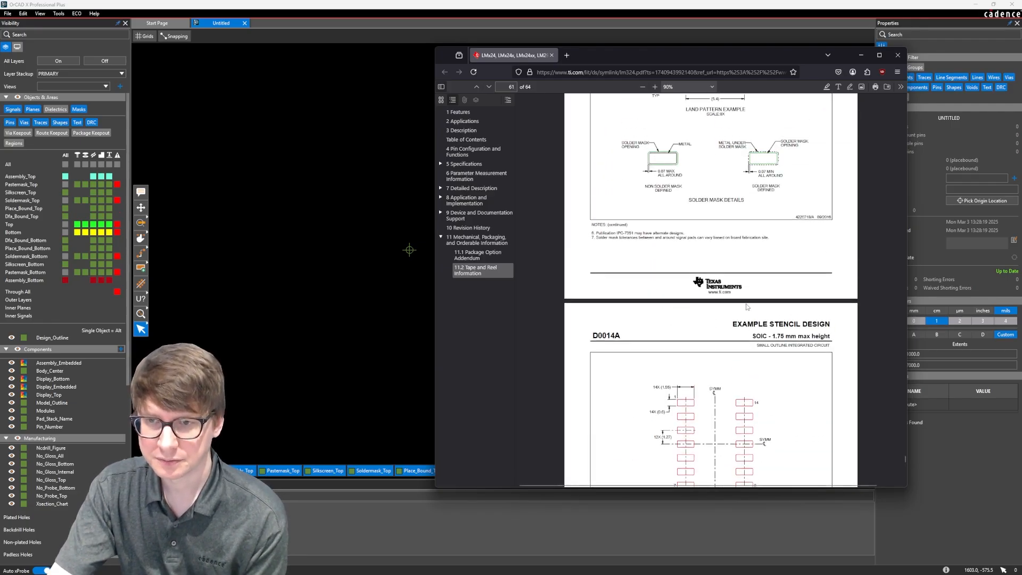
{"action": "scroll", "coordinate": [747, 307], "scroll_direction": "up", "scroll_amount": 6}
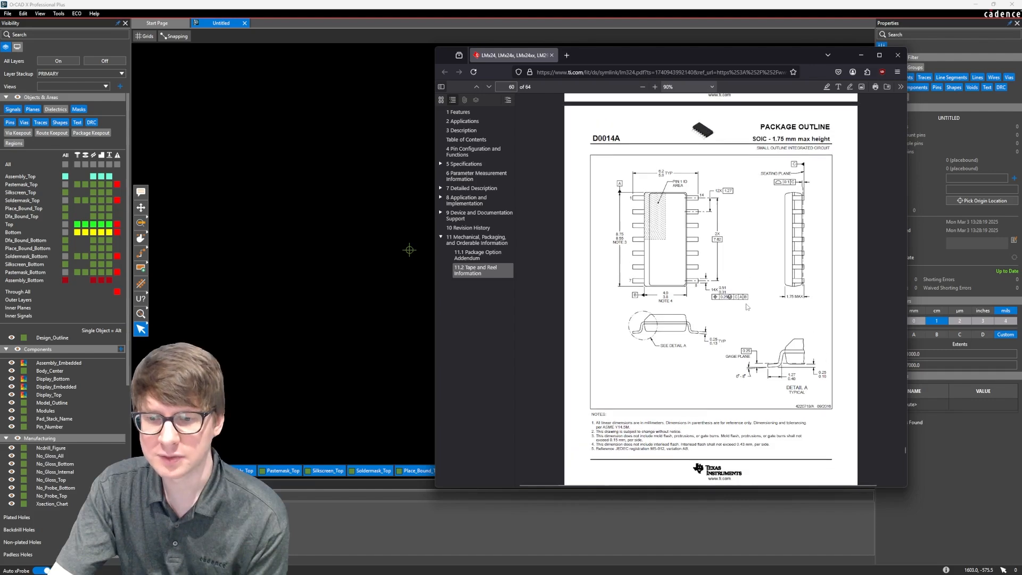
{"action": "scroll", "coordinate": [707, 169], "scroll_direction": "down", "scroll_amount": 1}
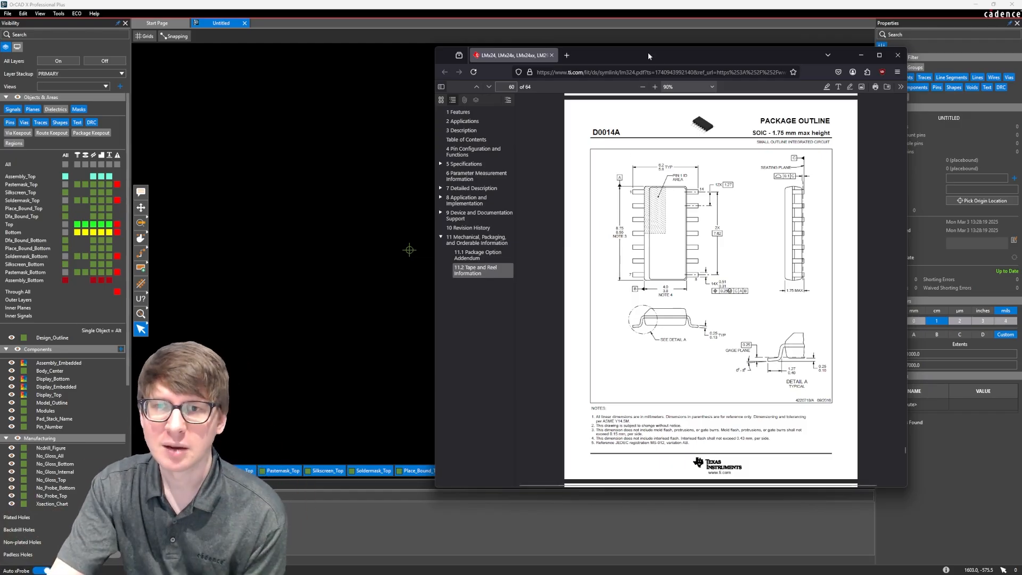
- Narrow the datasheet's browser window and move it off the screen to uncover the footprint drawing in OrCAD X
{"action": "mouse_move", "coordinate": [647, 52]}
{"action": "left_mouse_down"}
{"action": "mouse_move", "coordinate": [945, 94]}
{"action": "mouse_move", "coordinate": [1021, 47]}
{"action": "mouse_move", "coordinate": [631, 85]}
{"action": "mouse_move", "coordinate": [639, 70]}
{"action": "left_mouse_up"}
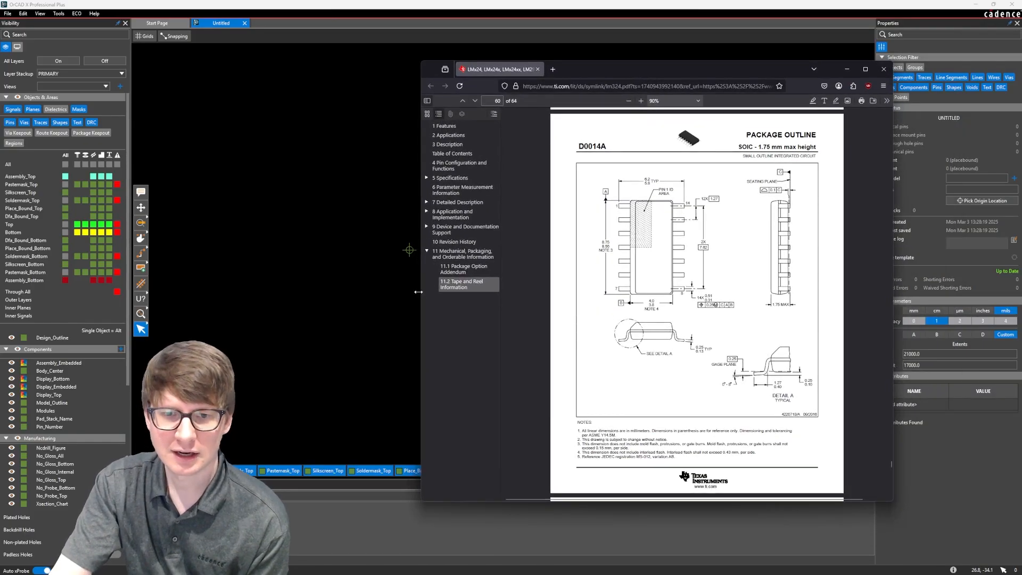
{"action": "left_click_drag", "start_coordinate": [419, 292], "coordinate": [497, 291]}
{"action": "left_click_drag", "start_coordinate": [689, 72], "coordinate": [1021, 53]}
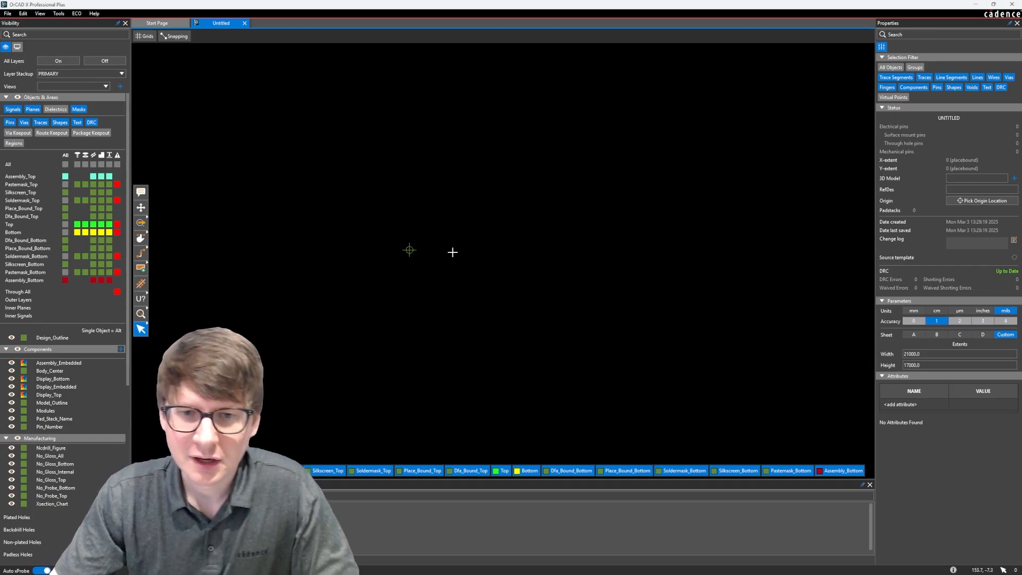
{"action": "mouse_move", "coordinate": [452, 251]}
{"action": "middle_mouse_down"}
{"action": "mouse_move", "coordinate": [435, 245]}
{"action": "mouse_move", "coordinate": [483, 256]}
{"action": "mouse_move", "coordinate": [511, 229]}
{"action": "middle_mouse_up"}
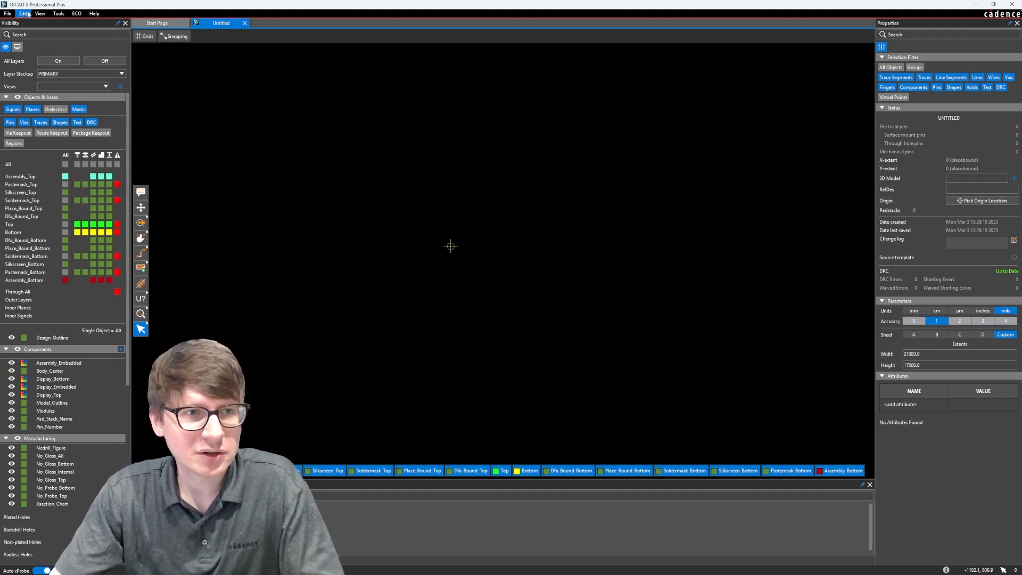
{"action": "left_click", "coordinate": [7, 14]}
{"action": "mouse_move", "coordinate": [22, 23]}
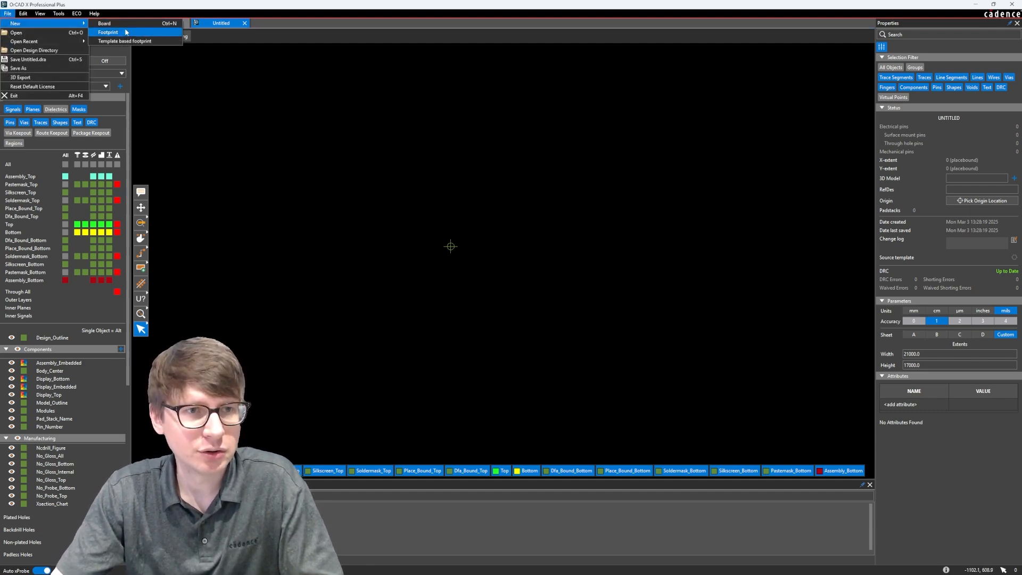
{"action": "left_click", "coordinate": [498, 131]}
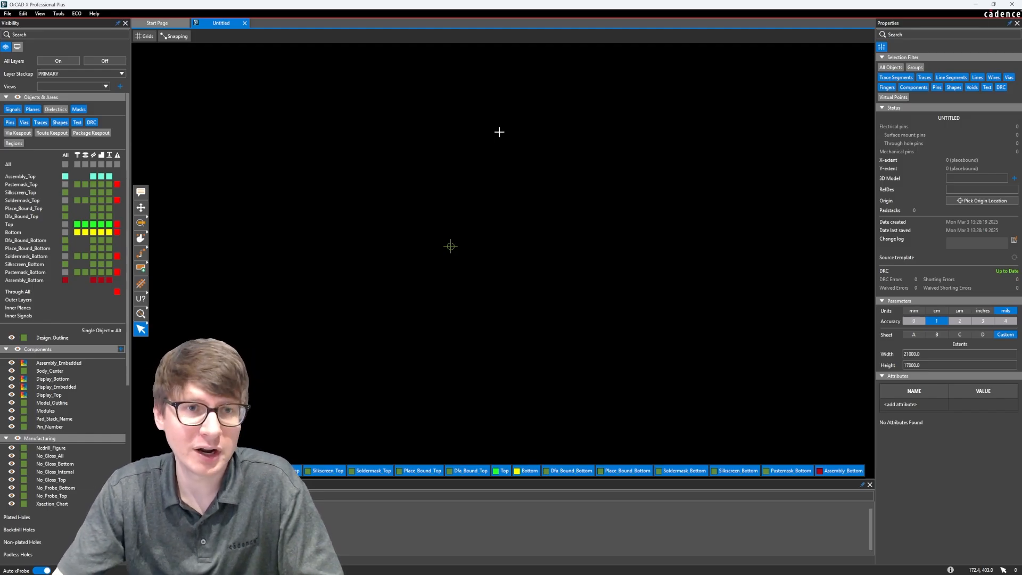
- Start saving the drawing under a new name and go to the libraries\footprints folder under C:\SPB_Data\cdssetup\workspace
{"action": "left_click", "coordinate": [7, 13]}
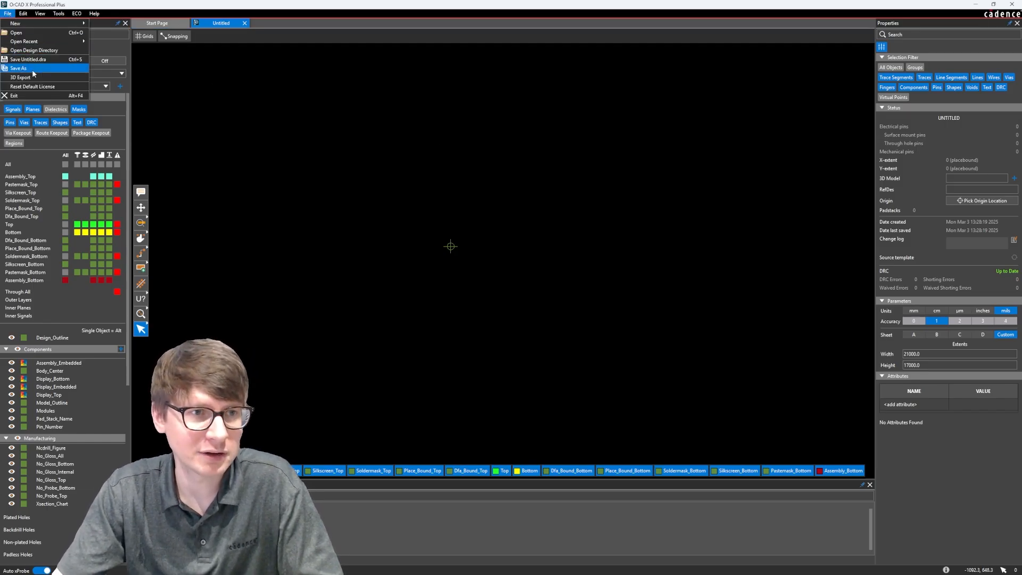
{"action": "left_click", "coordinate": [32, 69]}
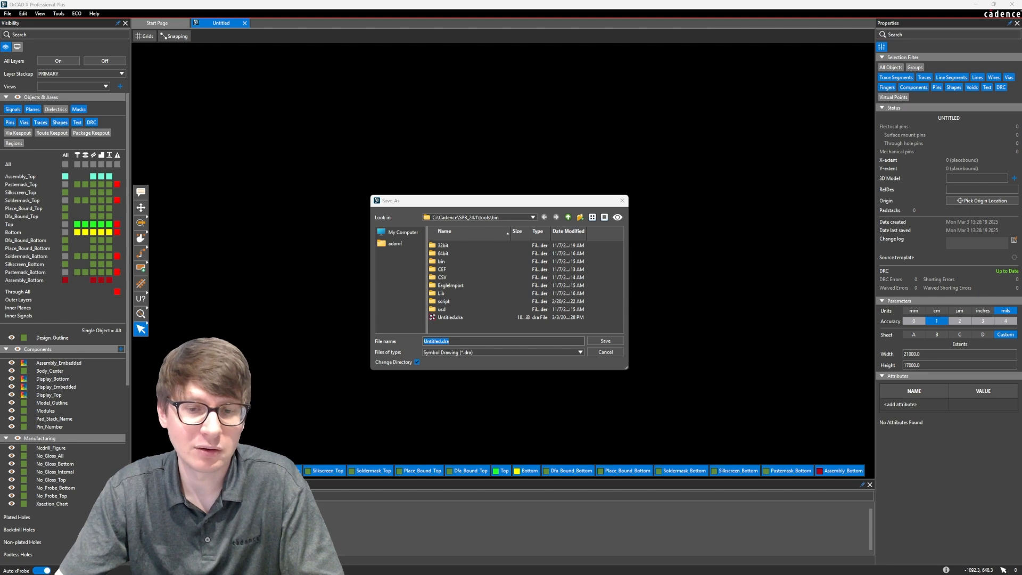
{"action": "left_click", "coordinate": [485, 365]}
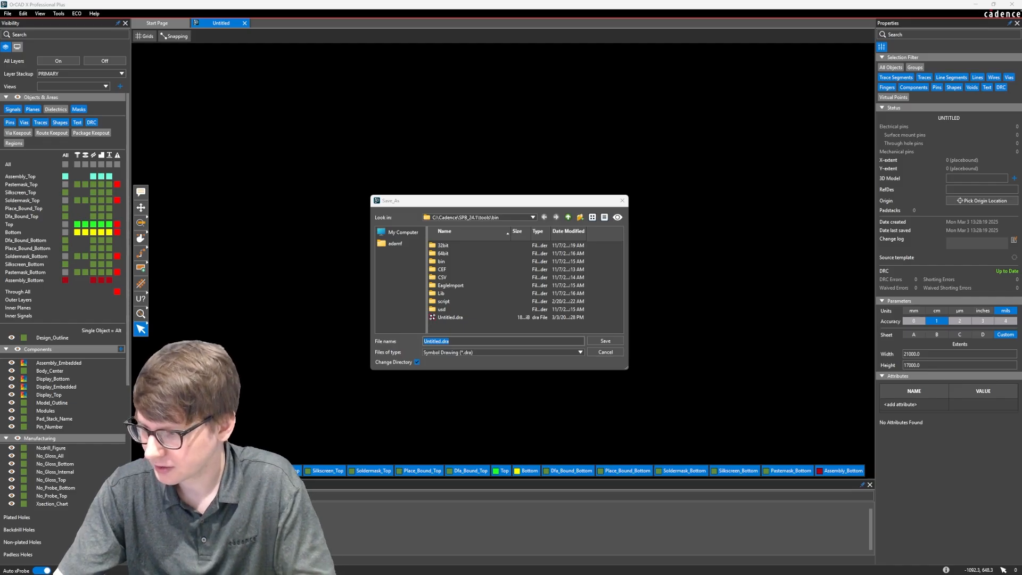
{"action": "type", "text": "C:\\SPB_Data\\cdssetup\\workspace"}
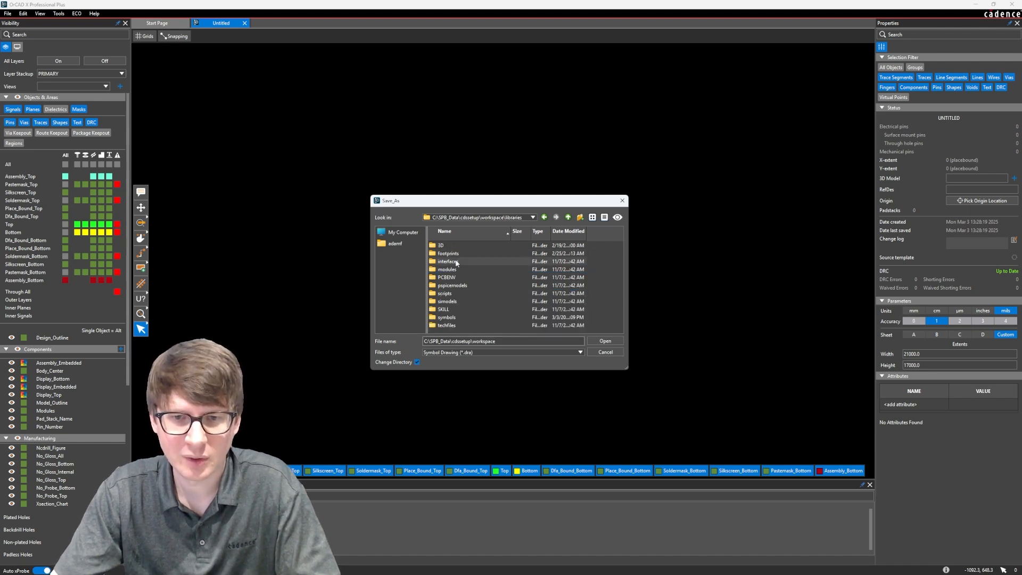
{"action": "double_click", "coordinate": [446, 269]}
{"action": "double_click", "coordinate": [457, 262]}
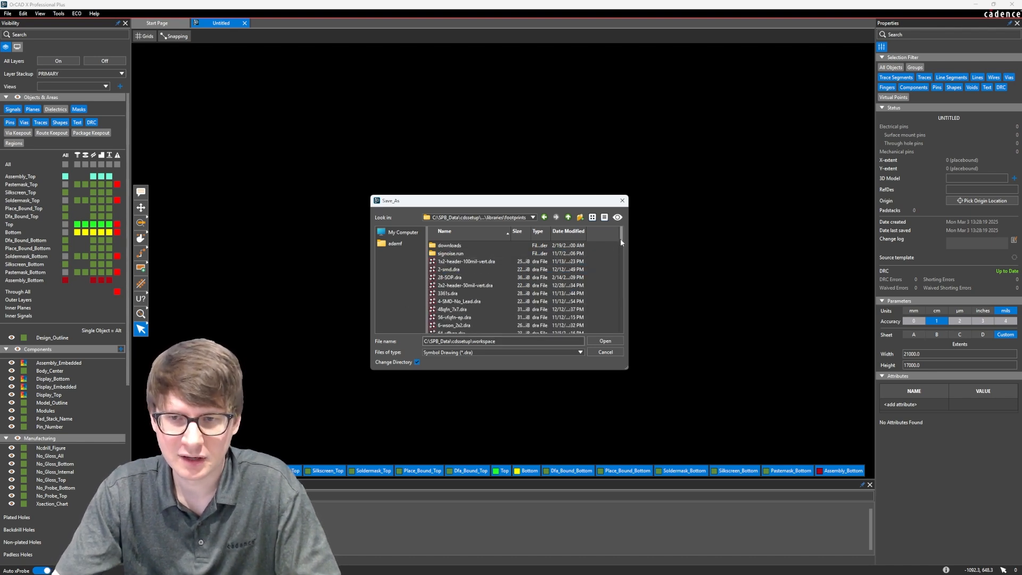
{"action": "mouse_move", "coordinate": [620, 238]}
{"action": "left_mouse_down"}
{"action": "mouse_move", "coordinate": [621, 332]}
{"action": "mouse_move", "coordinate": [623, 227]}
{"action": "left_mouse_up"}
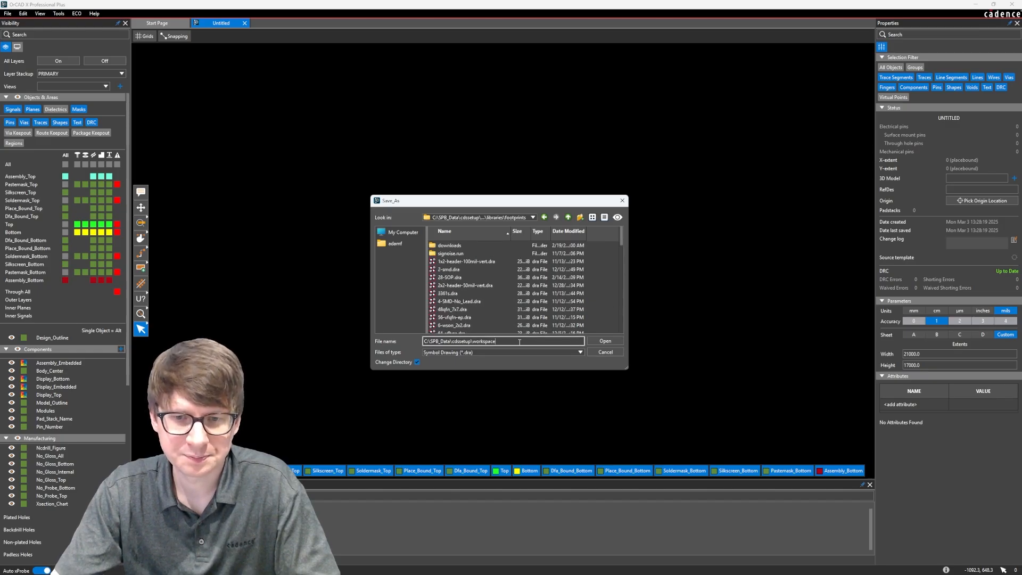
- Name the symbol drawing 14-soic and save it in the footprints folder
{"action": "left_click_drag", "start_coordinate": [497, 341], "coordinate": [394, 344]}
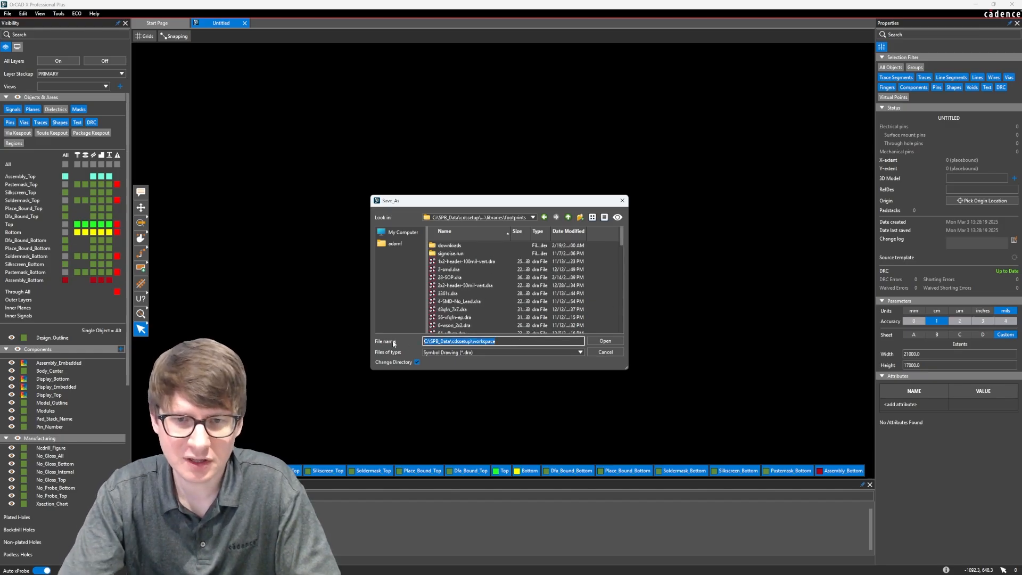
{"action": "type", "text": "14-soic"}
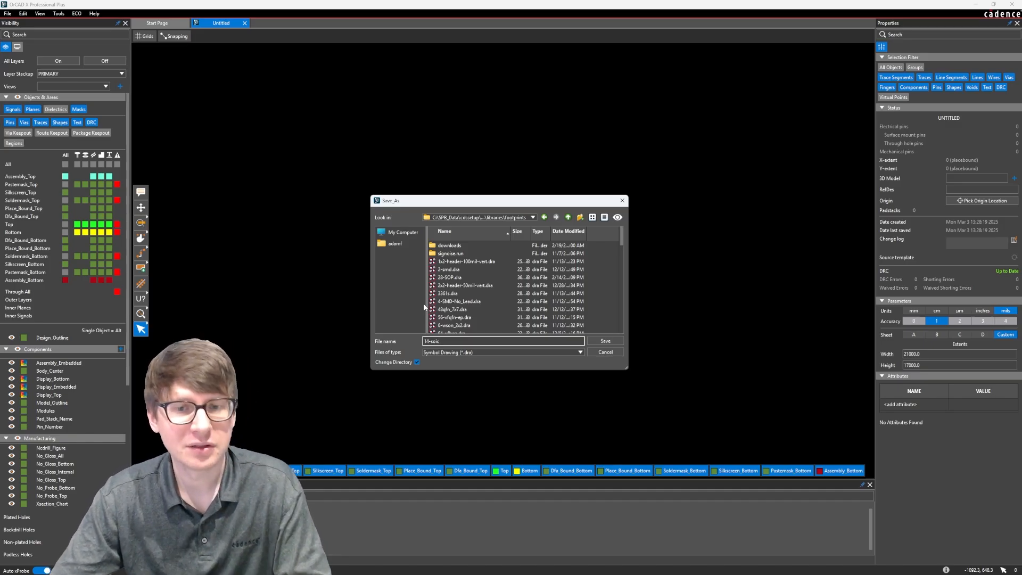
{"action": "left_click", "coordinate": [605, 340]}
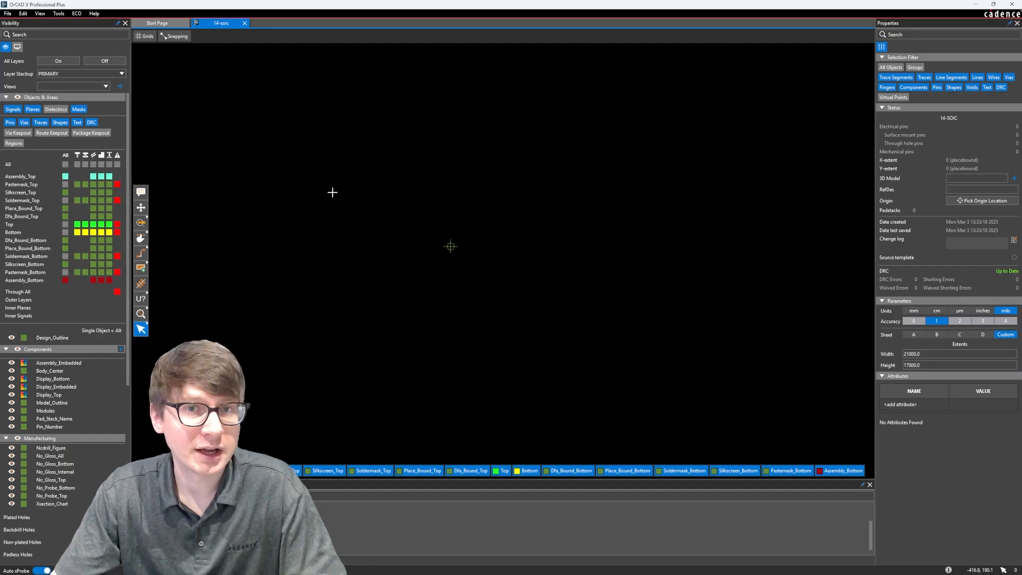
{"action": "middle_click_drag", "start_coordinate": [369, 184], "coordinate": [379, 193]}
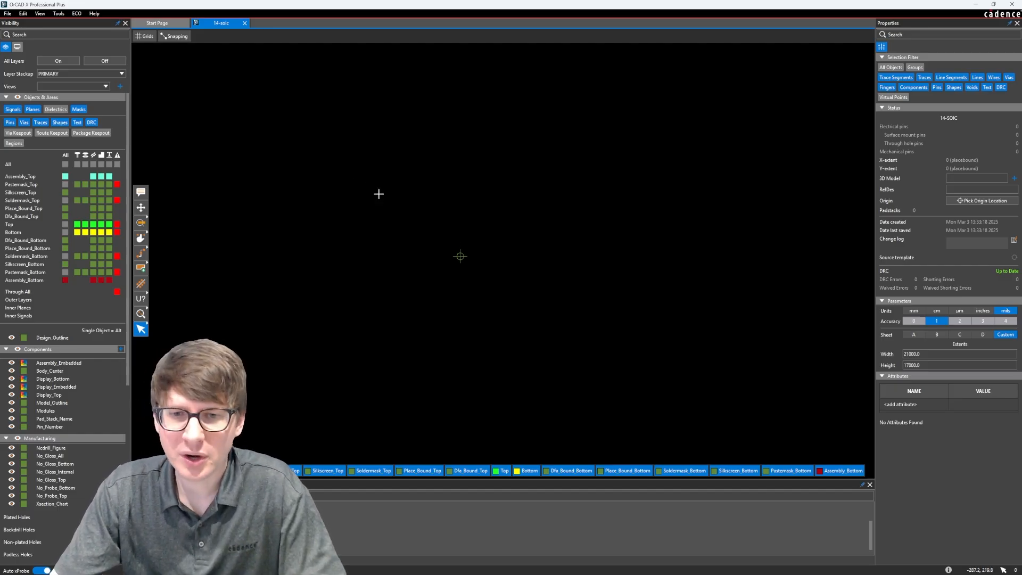
{"action": "scroll", "coordinate": [429, 236], "scroll_direction": "up", "scroll_amount": 1}
{"action": "middle_click_drag", "start_coordinate": [489, 290], "coordinate": [490, 269]}
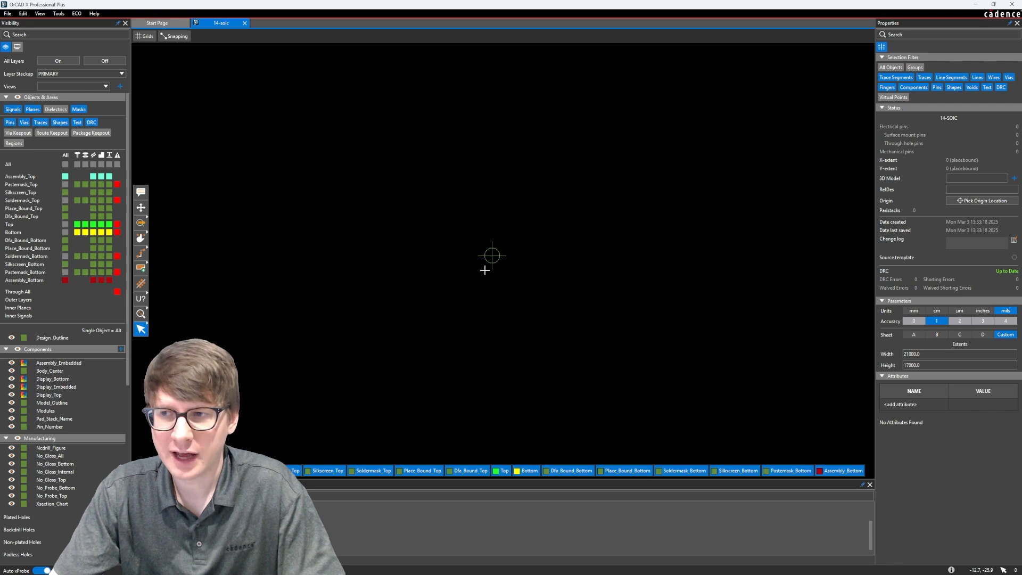
{"action": "scroll", "coordinate": [484, 271], "scroll_direction": "down", "scroll_amount": 1}
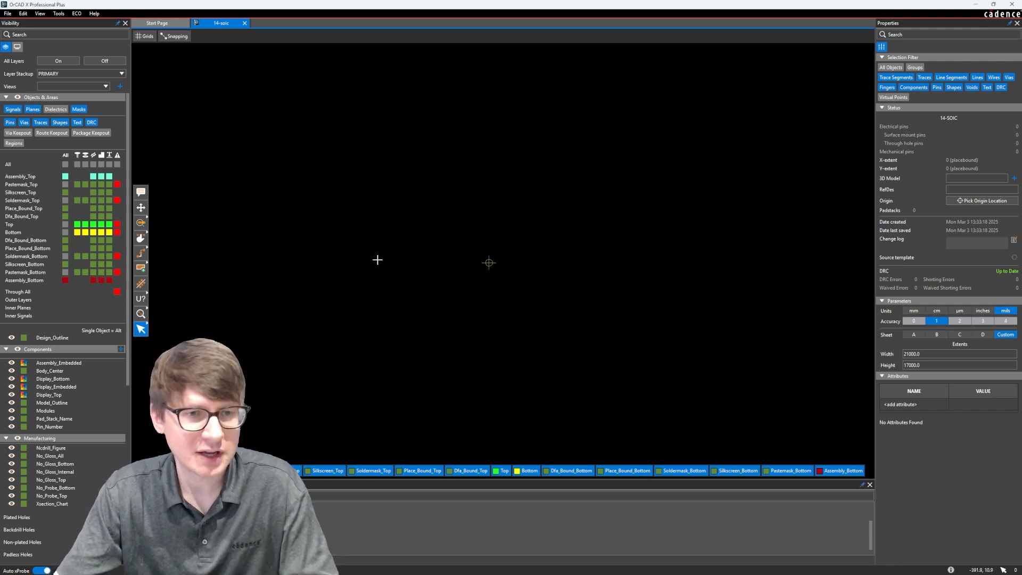
{"action": "middle_click_drag", "start_coordinate": [390, 246], "coordinate": [378, 238]}
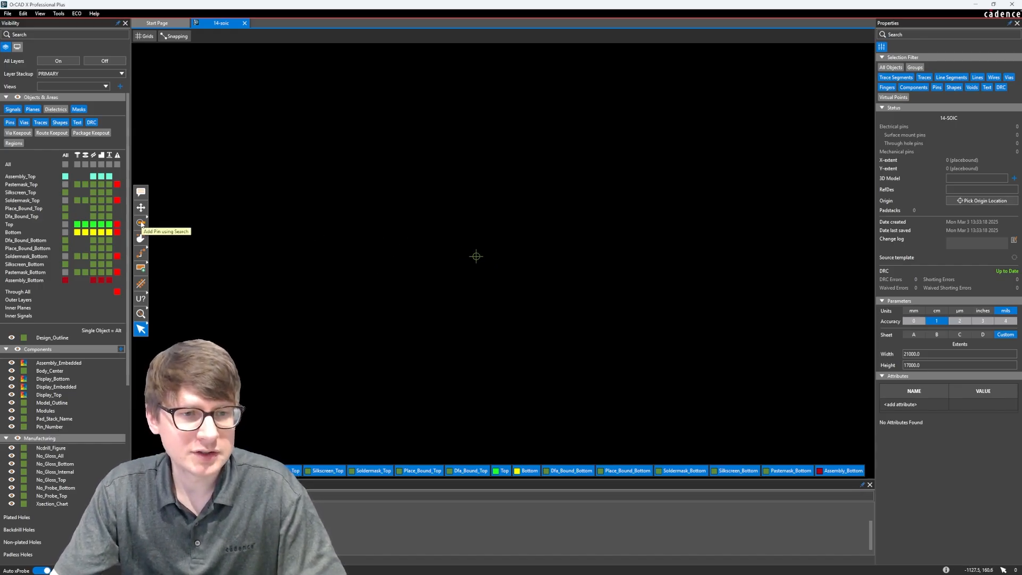
- Start adding a pin by padstack search and enlarge the list to view the available padstacks
{"action": "left_click", "coordinate": [141, 222]}
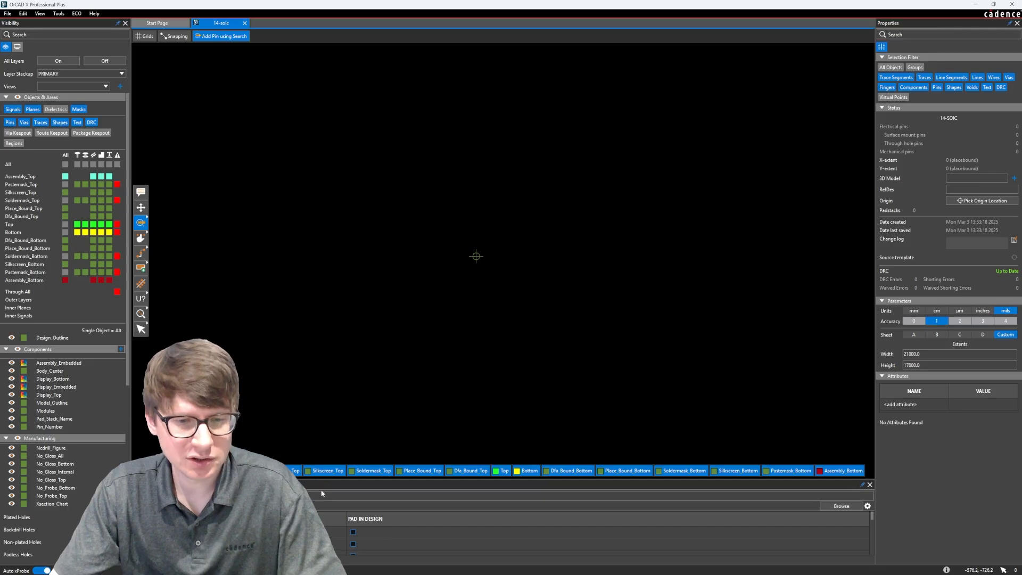
{"action": "left_click_drag", "start_coordinate": [325, 478], "coordinate": [334, 437]}
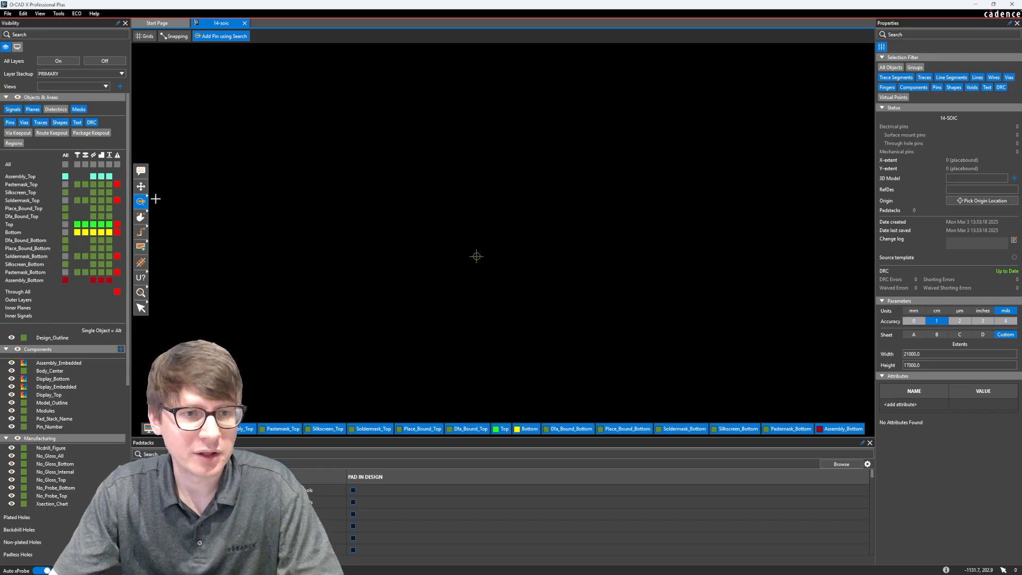
- Examine the Padstack Wizard's rectangle and rounded rectangle pads, the surface and through-hole types and the name field, and leave the wizard
{"action": "mouse_move", "coordinate": [146, 203]}
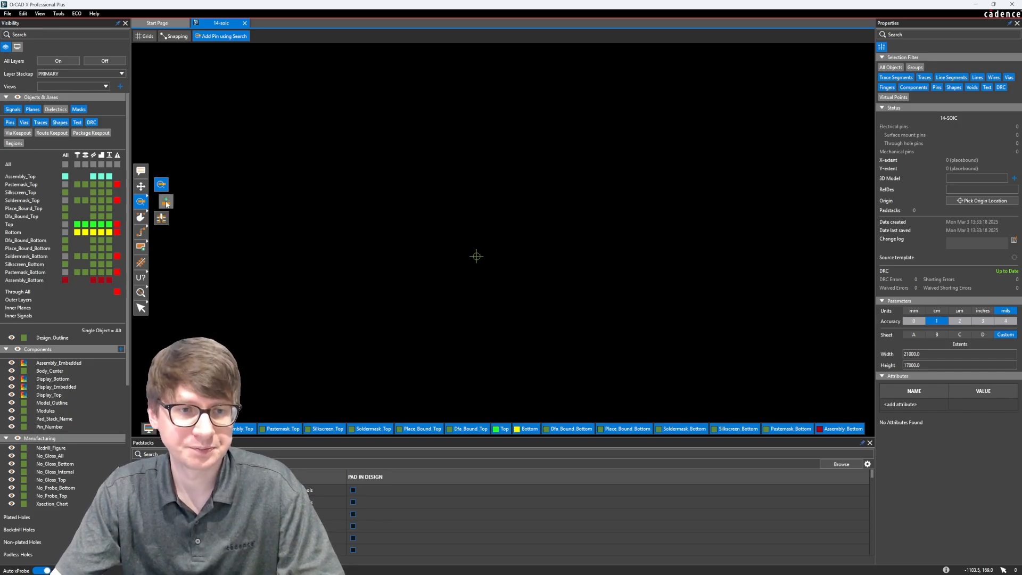
{"action": "left_click", "coordinate": [166, 202]}
{"action": "left_click_drag", "start_coordinate": [446, 168], "coordinate": [781, 101]}
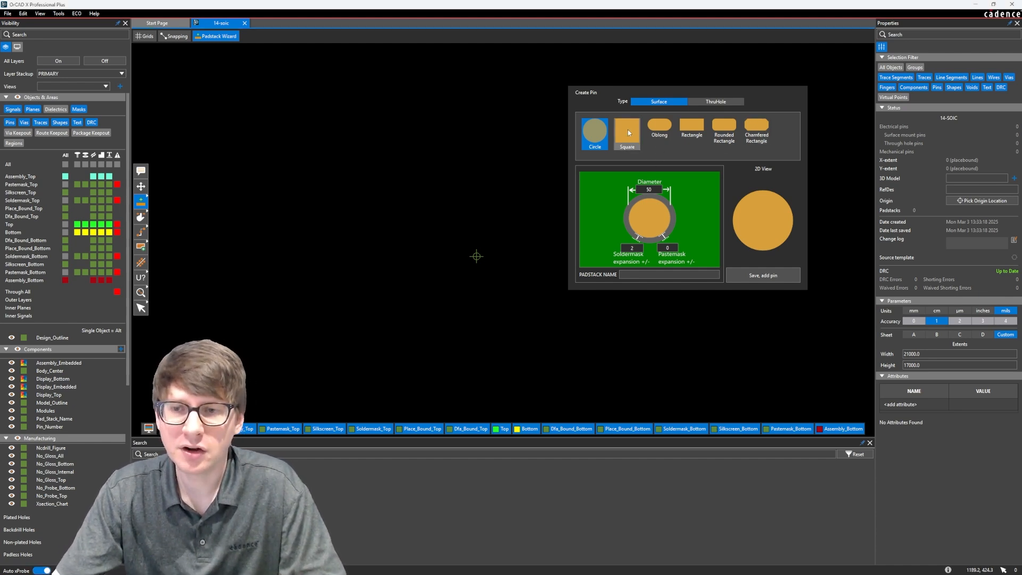
{"action": "left_click", "coordinate": [694, 131]}
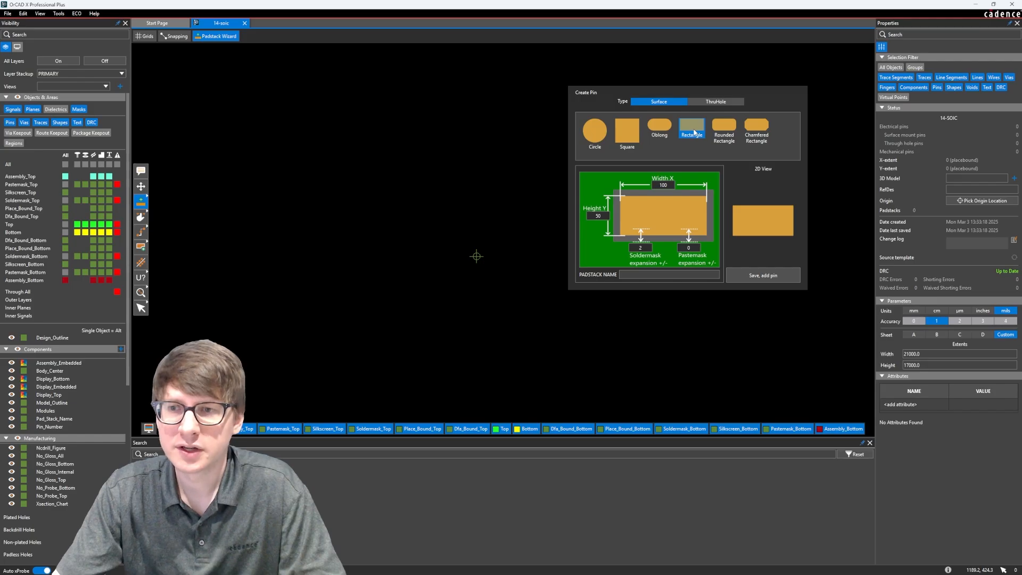
{"action": "left_click", "coordinate": [728, 131]}
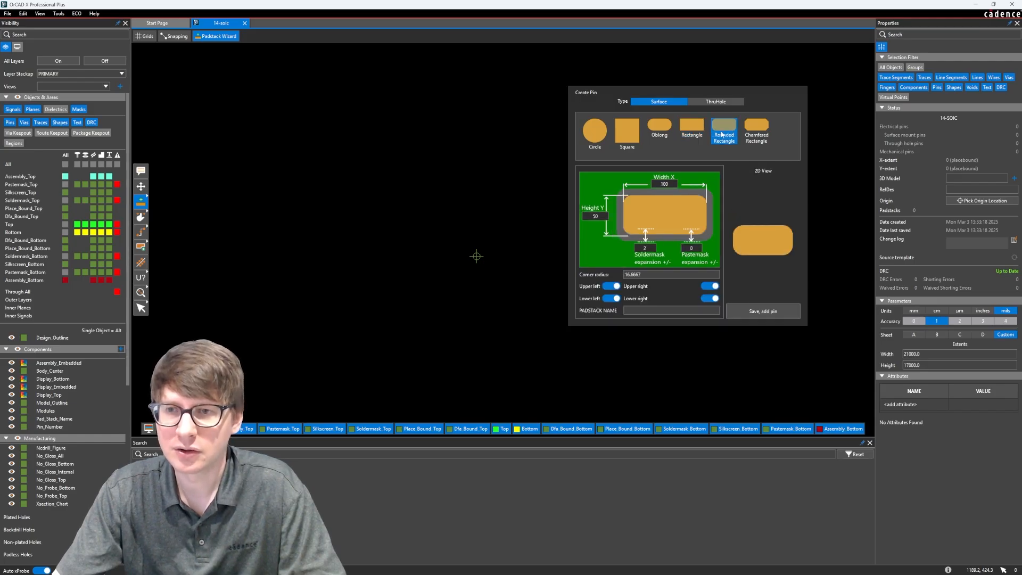
{"action": "left_click", "coordinate": [712, 103]}
{"action": "left_click", "coordinate": [669, 102]}
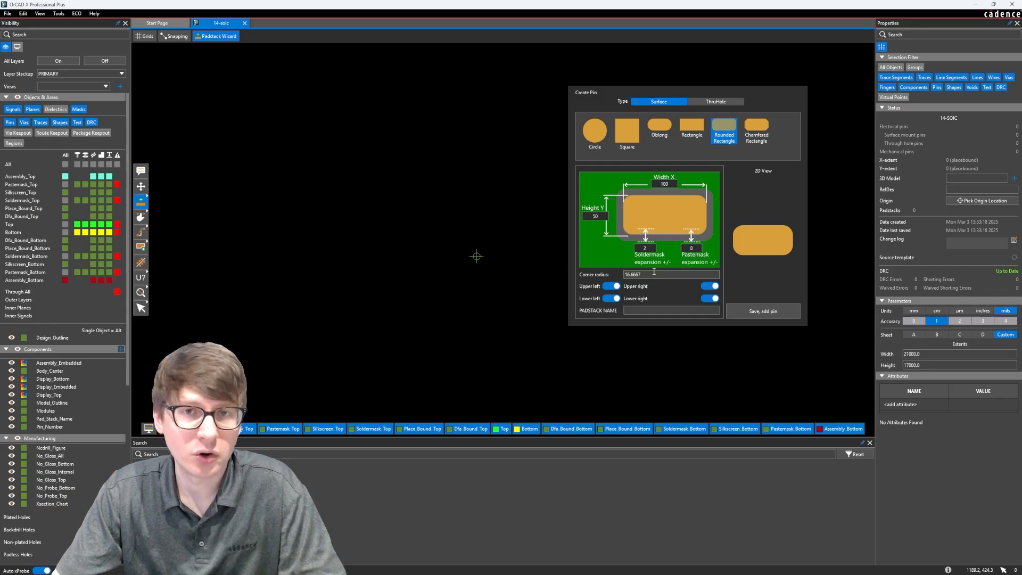
{"action": "left_click", "coordinate": [652, 309]}
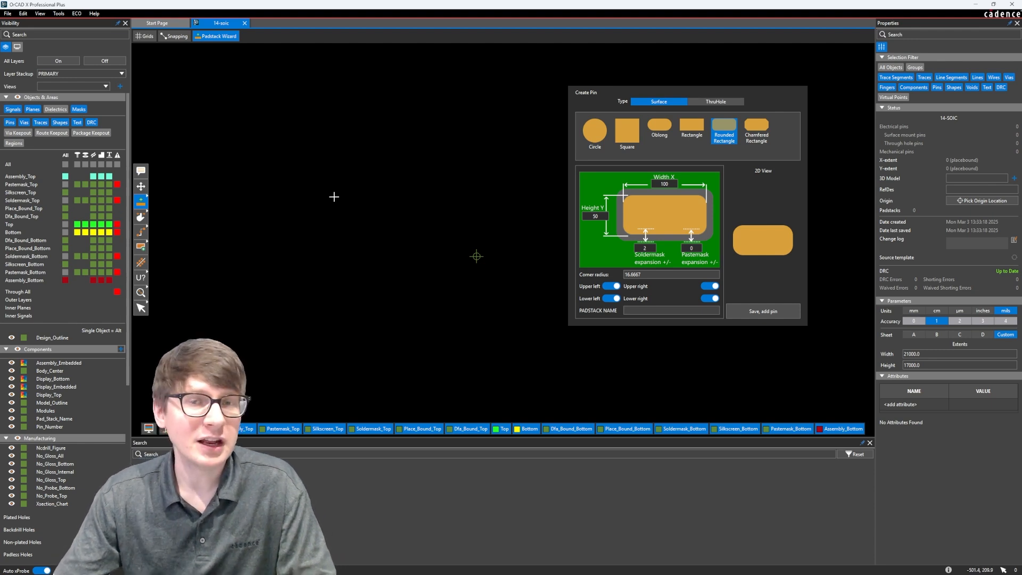
{"action": "key", "text": "Escape"}
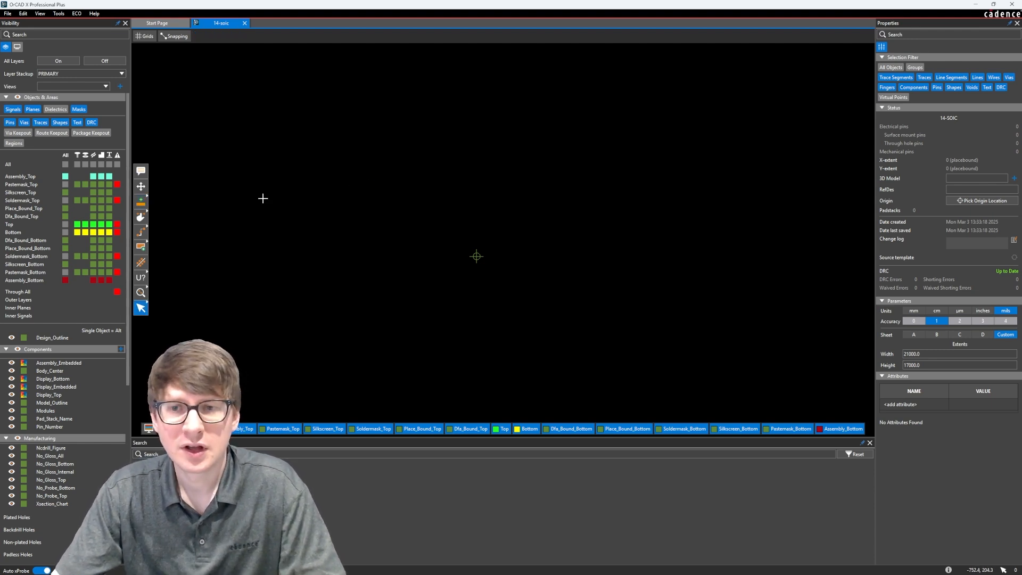
- Open the Padstack Editor and set the padstack usage to SMD Pin with a rounded rectangle as the regular pad geometry
{"action": "mouse_move", "coordinate": [141, 201]}
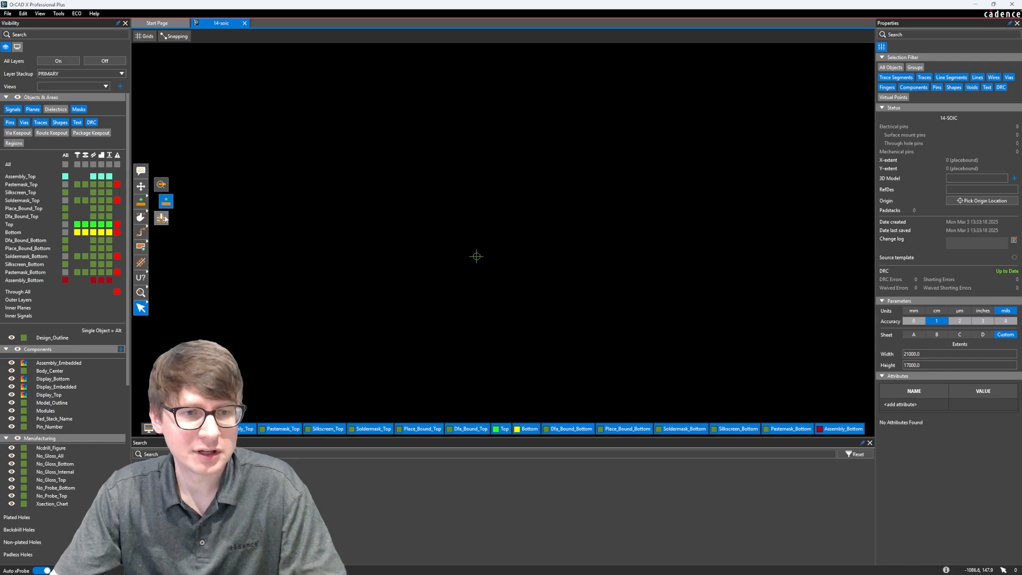
{"action": "left_click", "coordinate": [162, 218]}
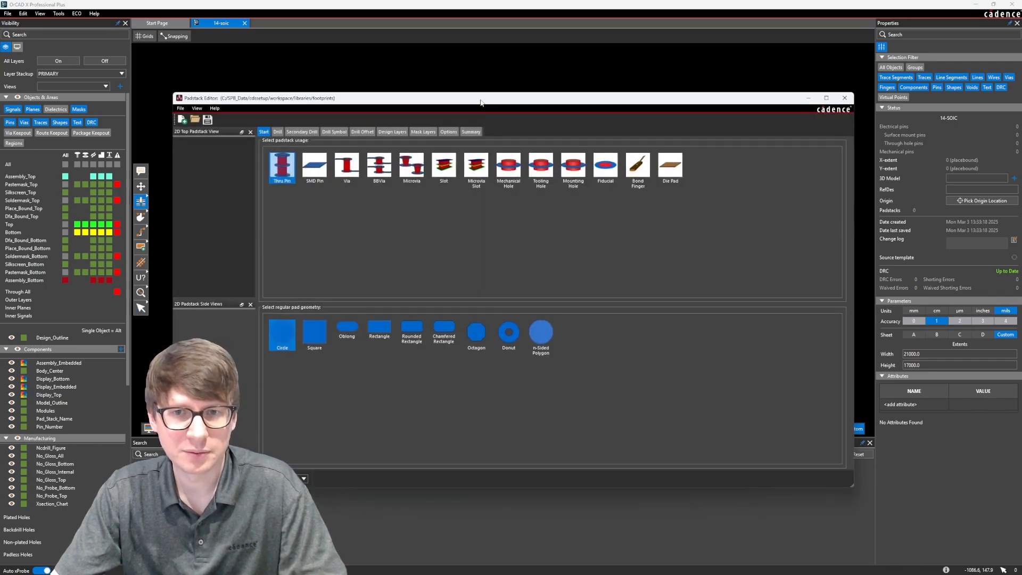
{"action": "left_click_drag", "start_coordinate": [480, 102], "coordinate": [492, 96]}
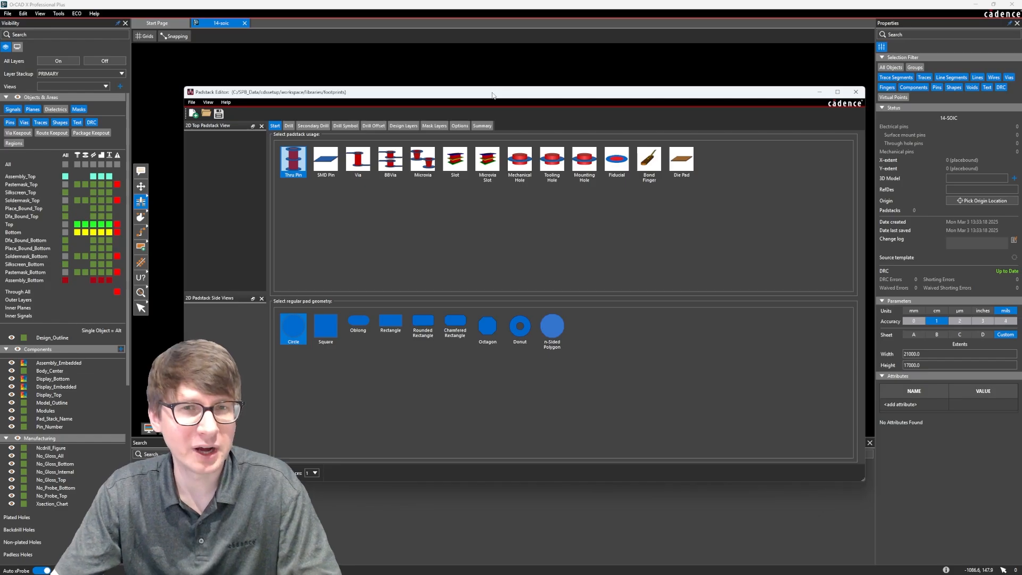
{"action": "left_click_drag", "start_coordinate": [492, 96], "coordinate": [476, 92]}
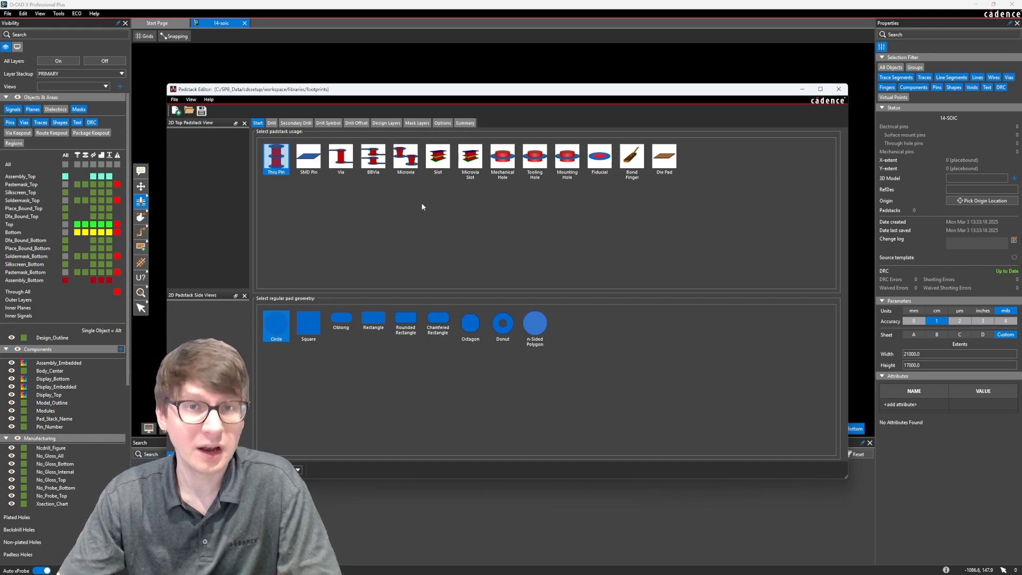
{"action": "left_click", "coordinate": [309, 157]}
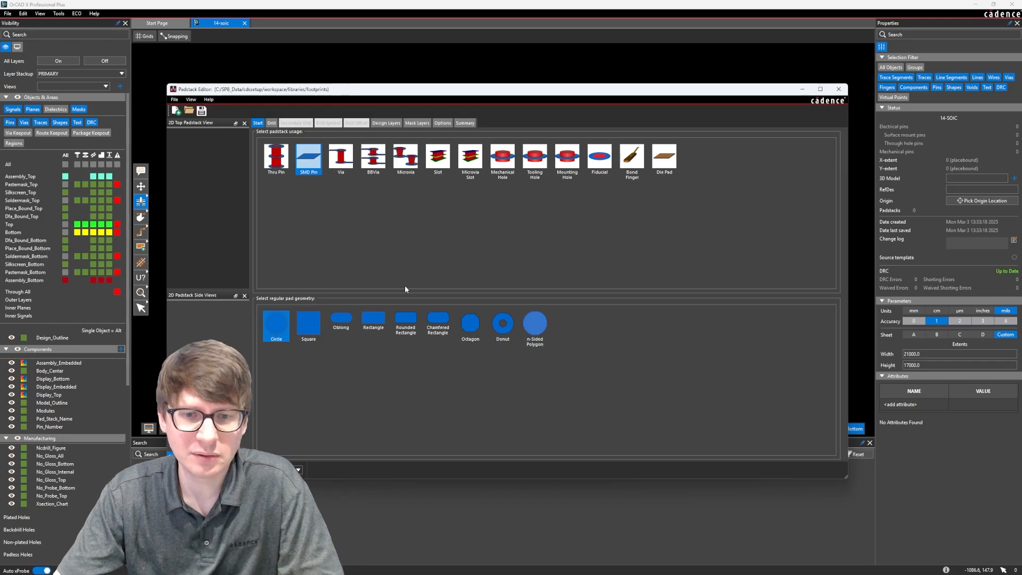
{"action": "left_click", "coordinate": [406, 322]}
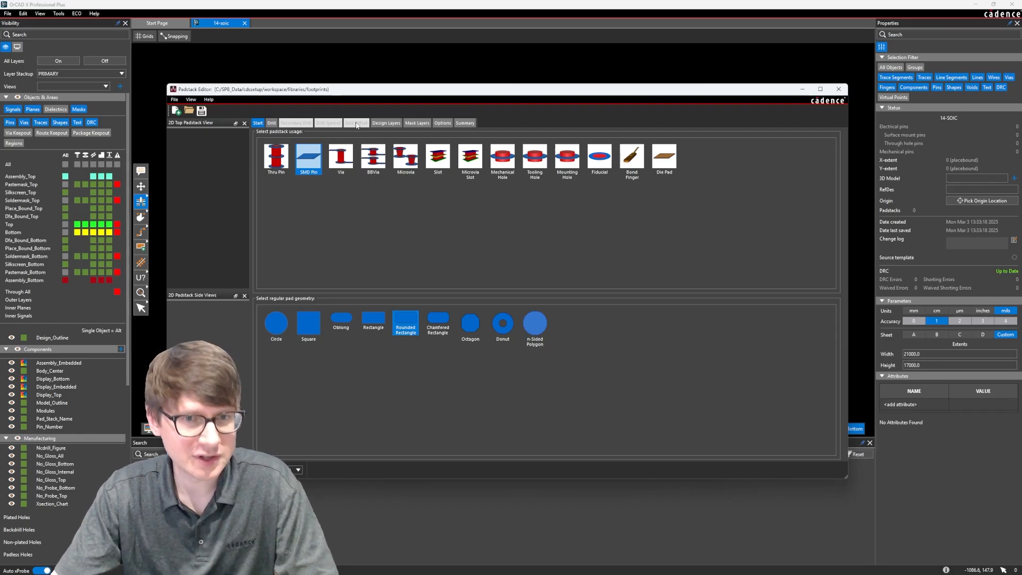
- Check the drill hole types available for the SMD padstack, keeping the hole type at None
{"action": "left_click", "coordinate": [273, 123]}
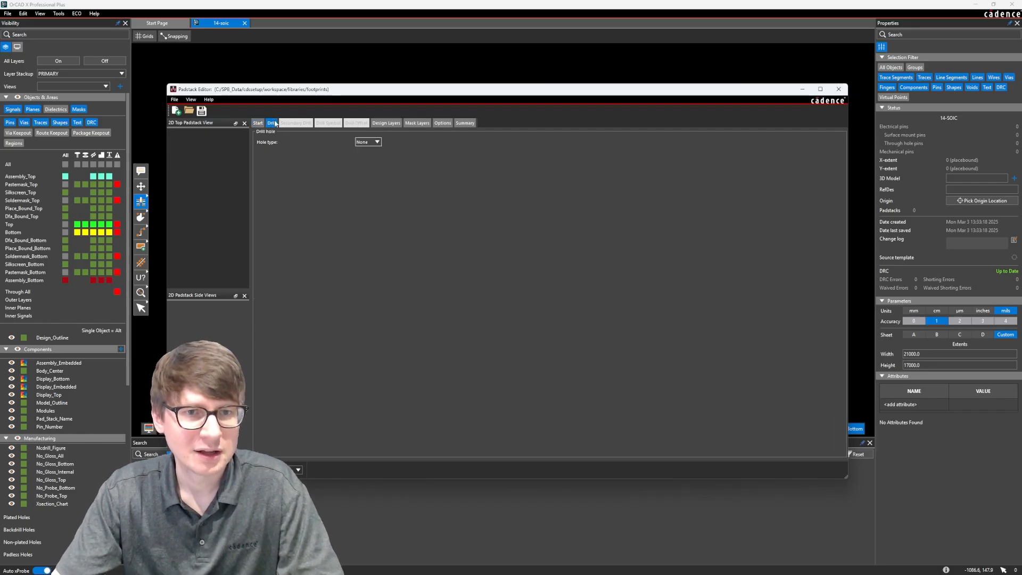
{"action": "left_click", "coordinate": [377, 142]}
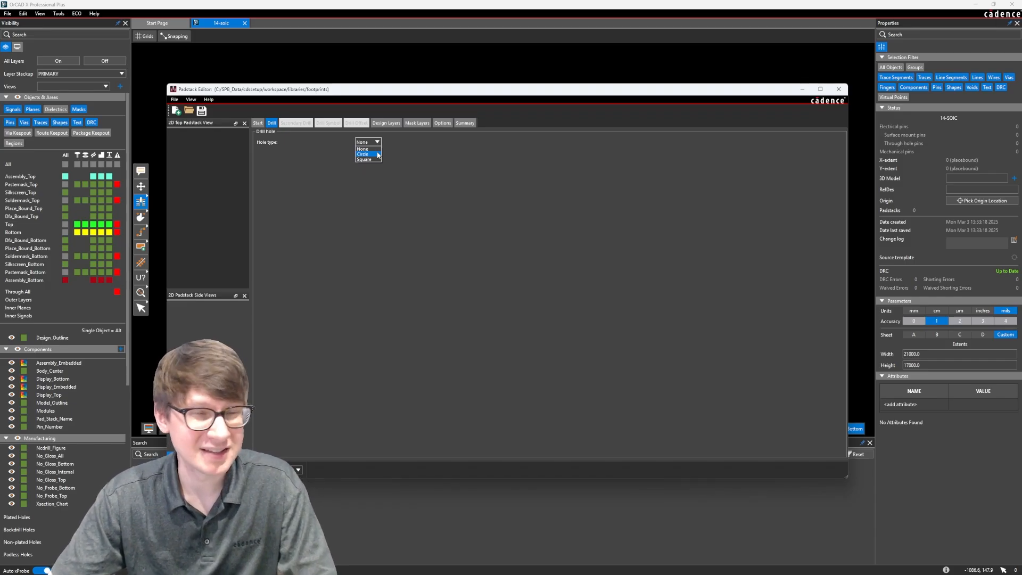
{"action": "left_click", "coordinate": [393, 157]}
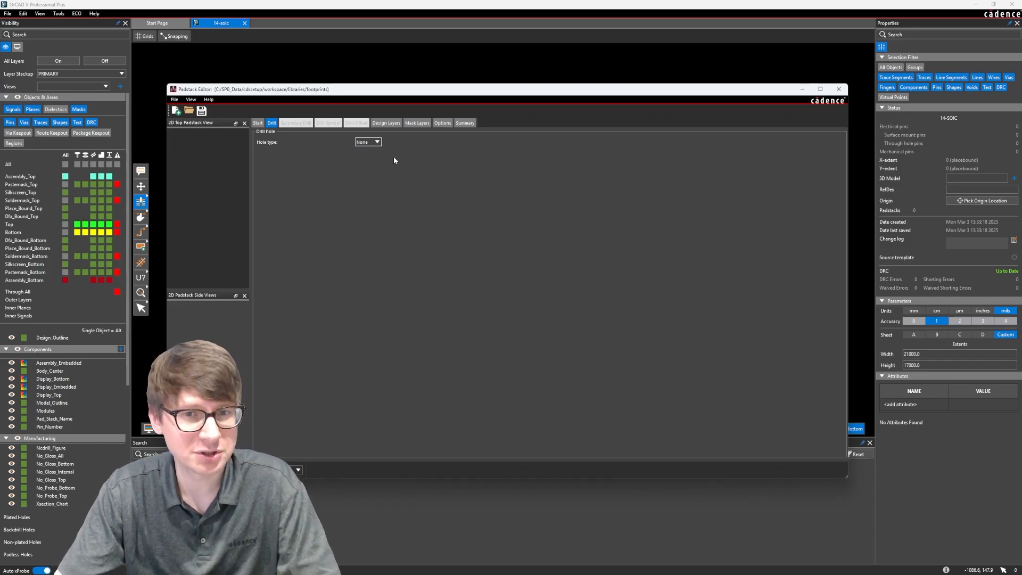
- Go to the padstack's design layers, change the measurement units and accept the loss of accuracy
{"action": "left_click", "coordinate": [391, 124]}
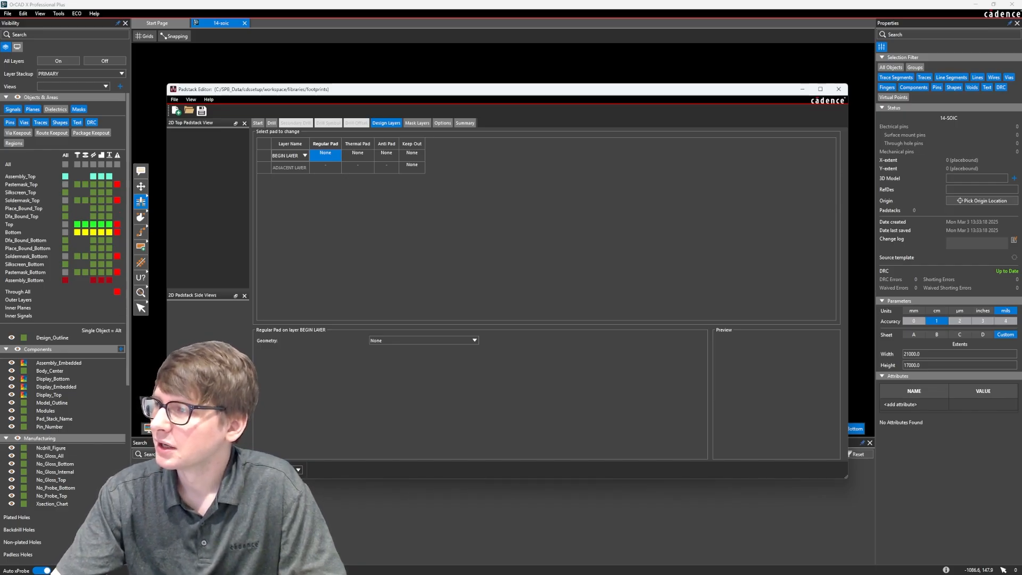
{"action": "left_click", "coordinate": [208, 470]}
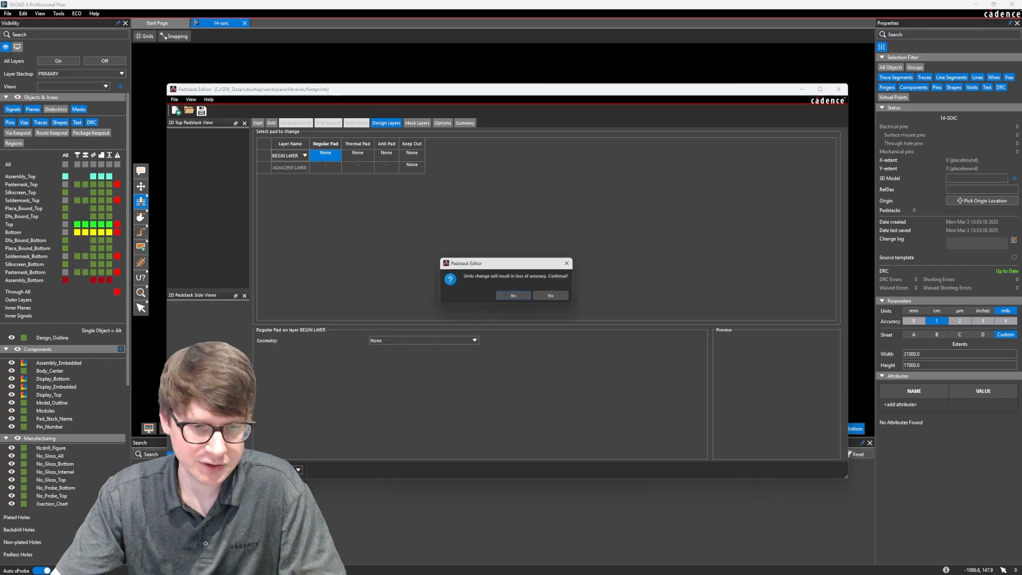
{"action": "left_click", "coordinate": [516, 297]}
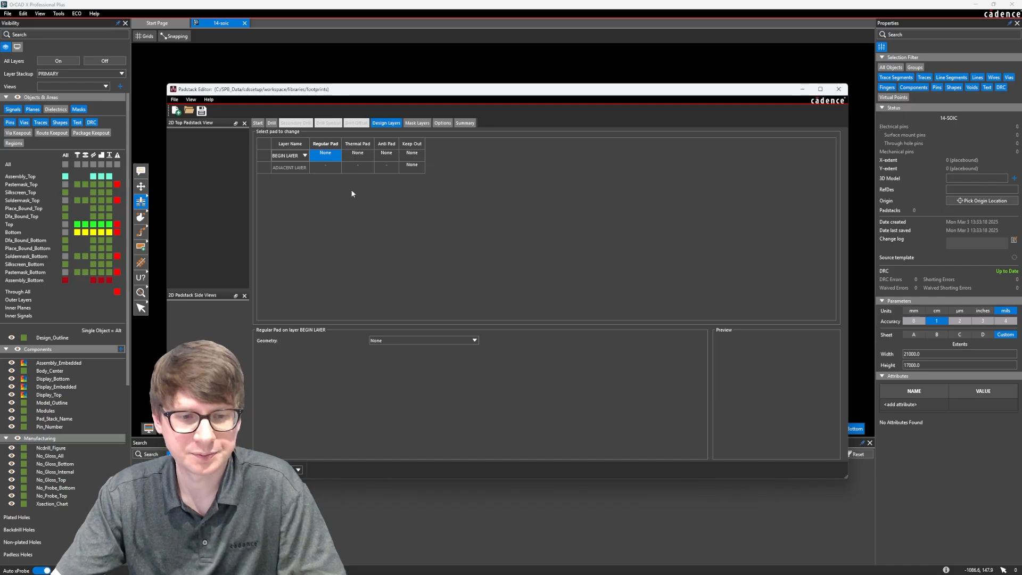
- Define the BEGIN LAYER regular pad as a rounded rectangle with width 1.55, height 0.6 and corner radius 0.05
{"action": "left_click", "coordinate": [334, 158]}
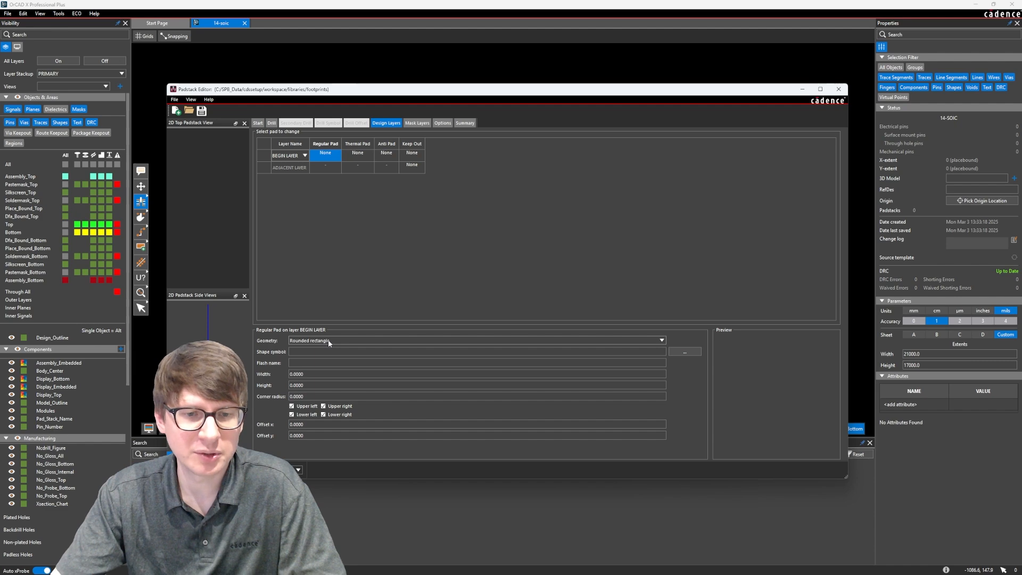
{"action": "double_click", "coordinate": [325, 374]}
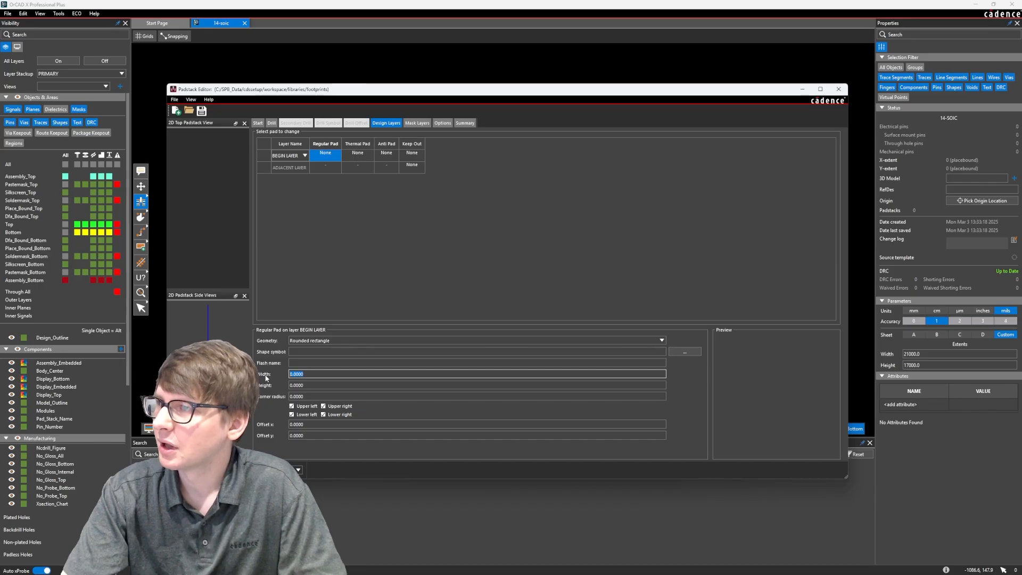
{"action": "type", "text": "1.55"}
{"action": "key", "text": "Tab"}
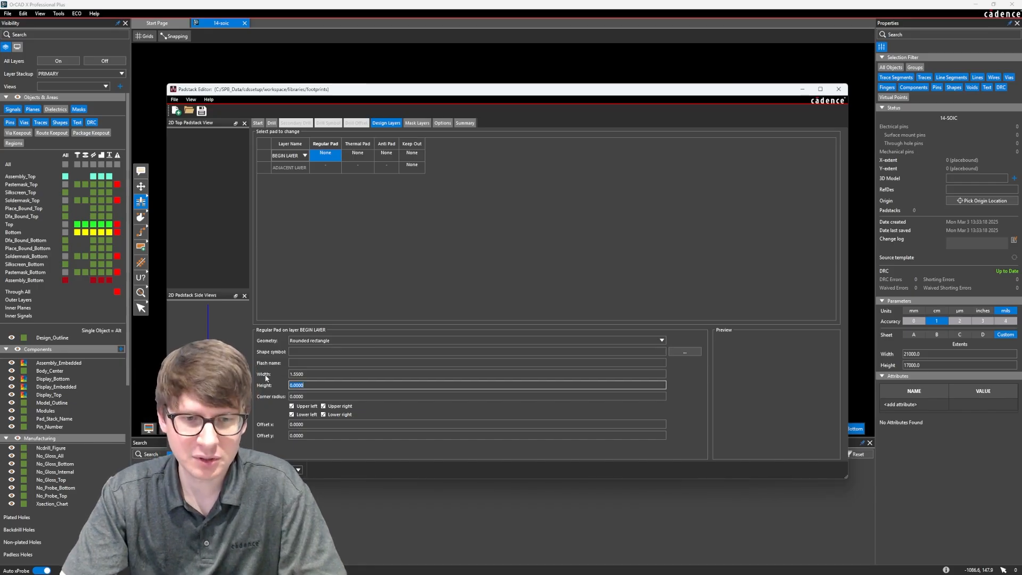
{"action": "type", "text": "0.6"}
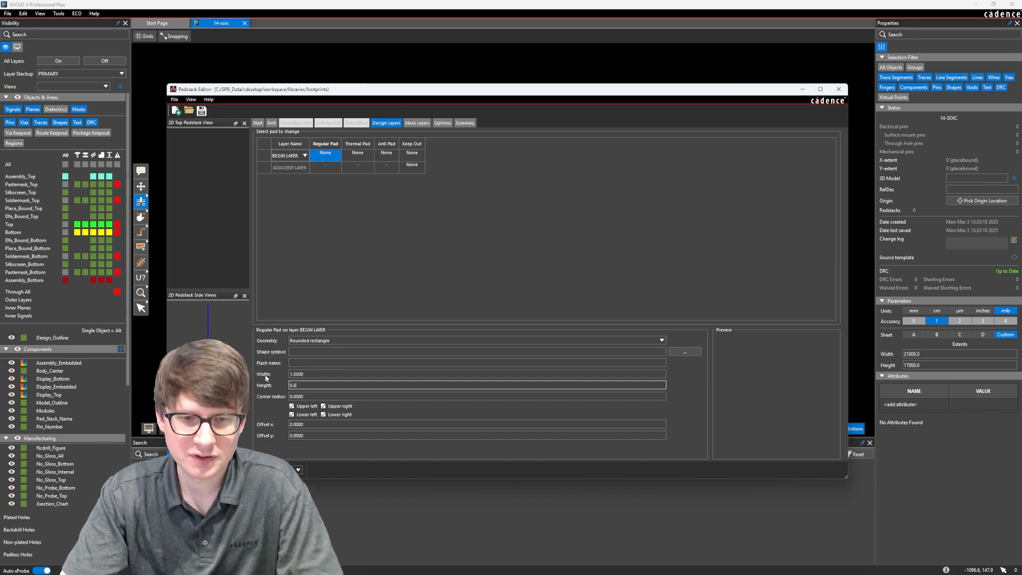
{"action": "key", "text": "Tab"}
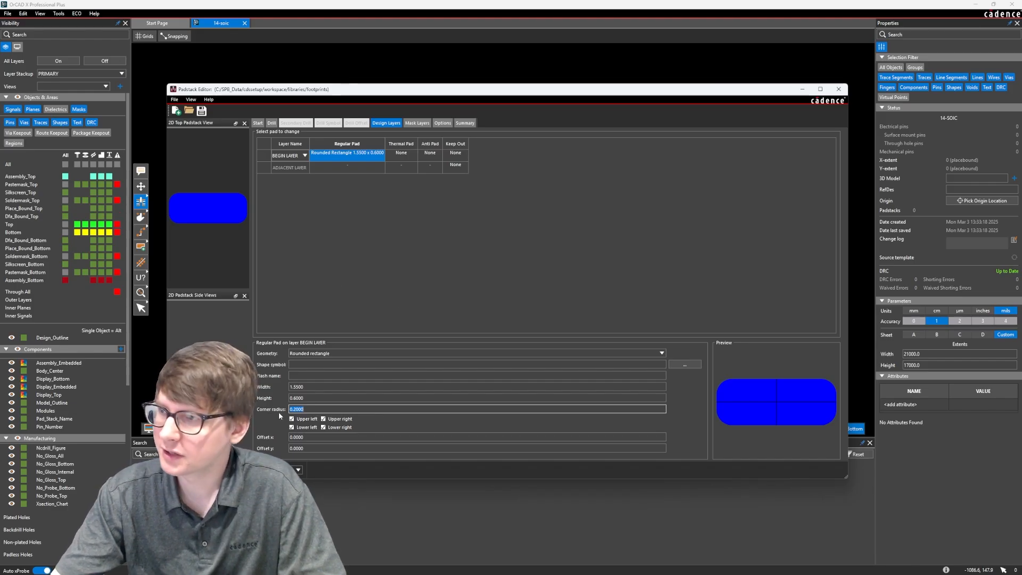
{"action": "type", "text": "0.05"}
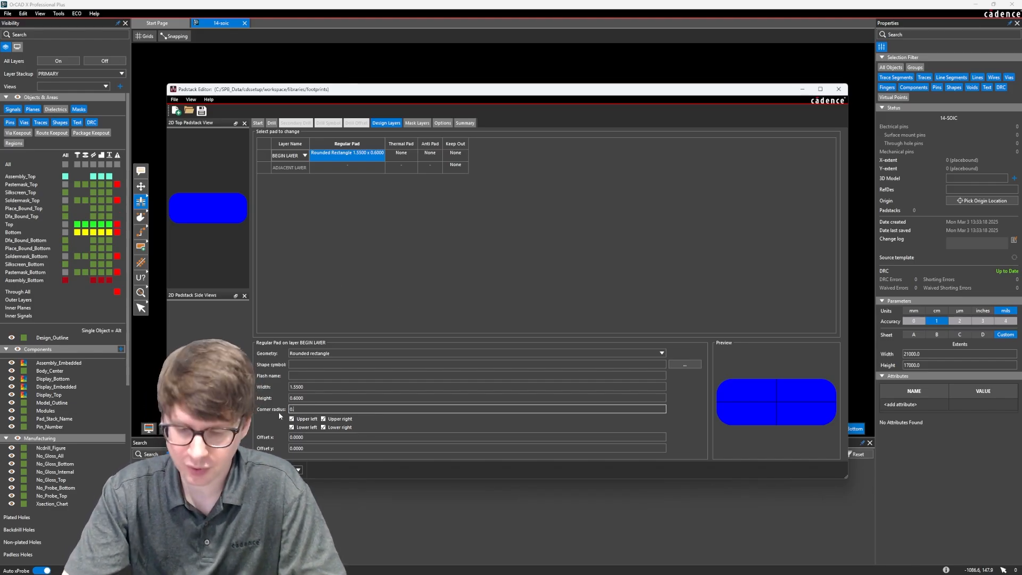
{"action": "key", "text": "Tab"}
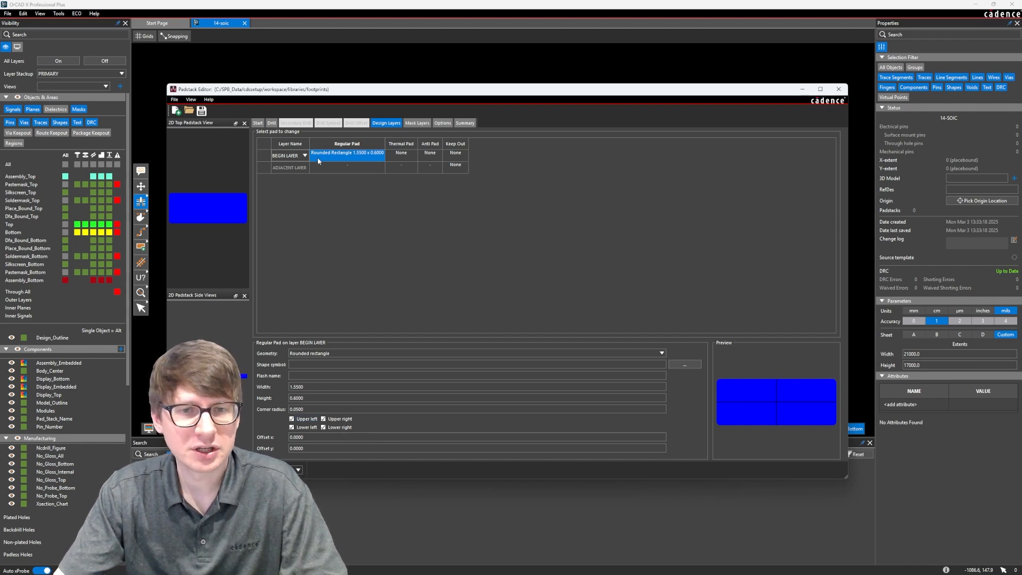
{"action": "left_click", "coordinate": [290, 157]}
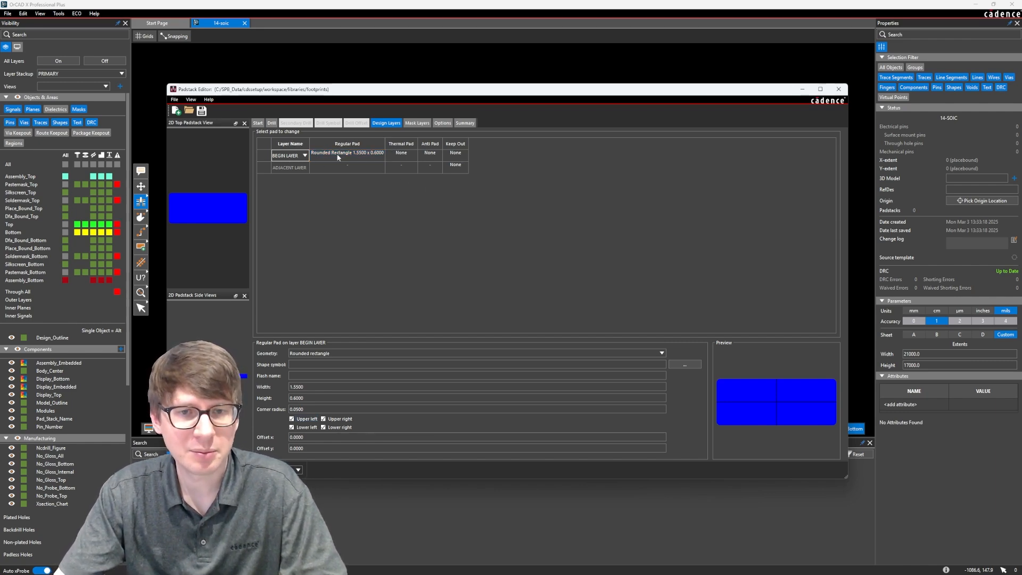
- Define the SOLDERMASK_TOP pad as a rounded rectangle with width 1.69, height 0.74 and corner radius 0.12
{"action": "left_click", "coordinate": [411, 124]}
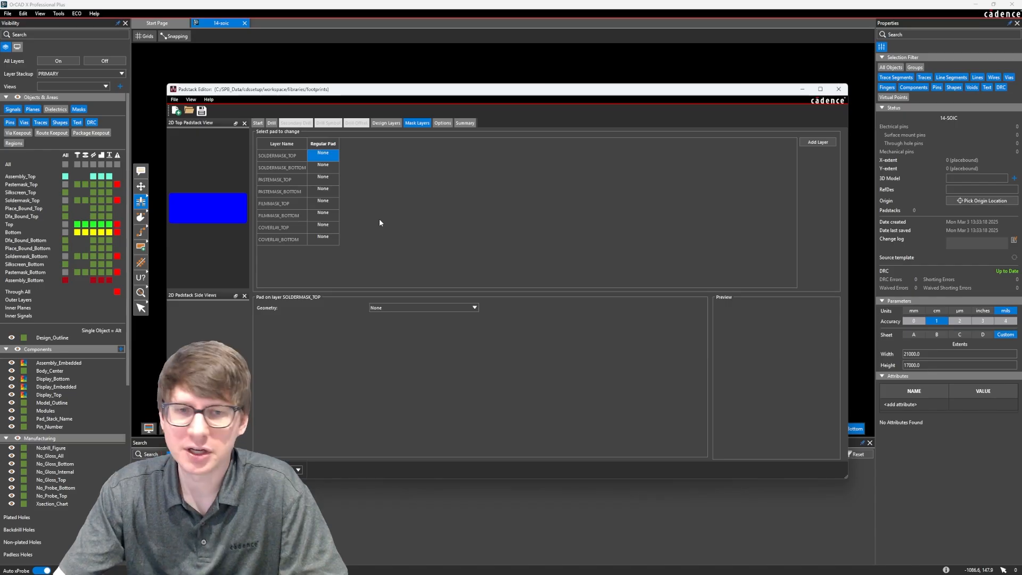
{"action": "left_click", "coordinate": [320, 157]}
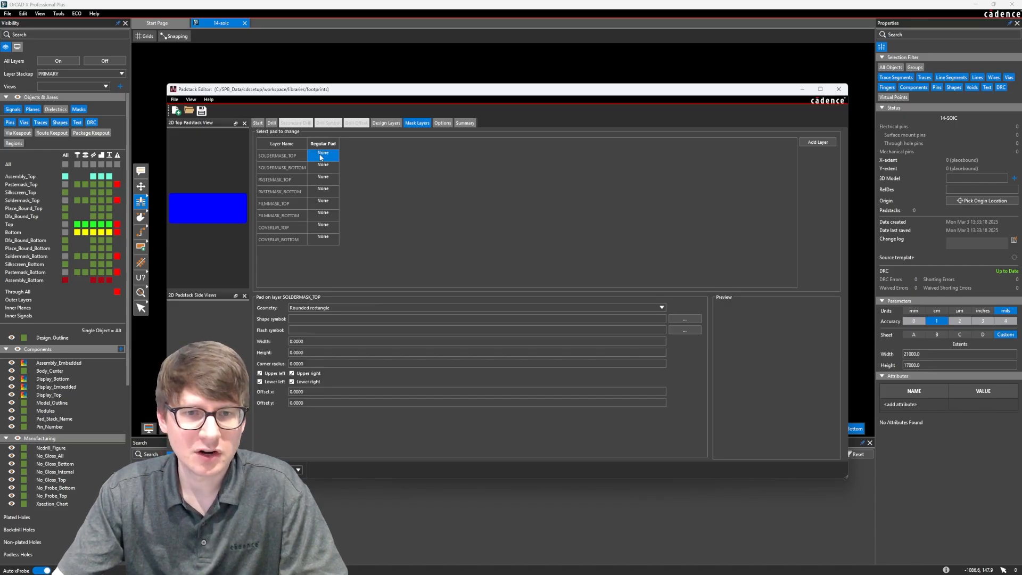
{"action": "left_click", "coordinate": [314, 341]}
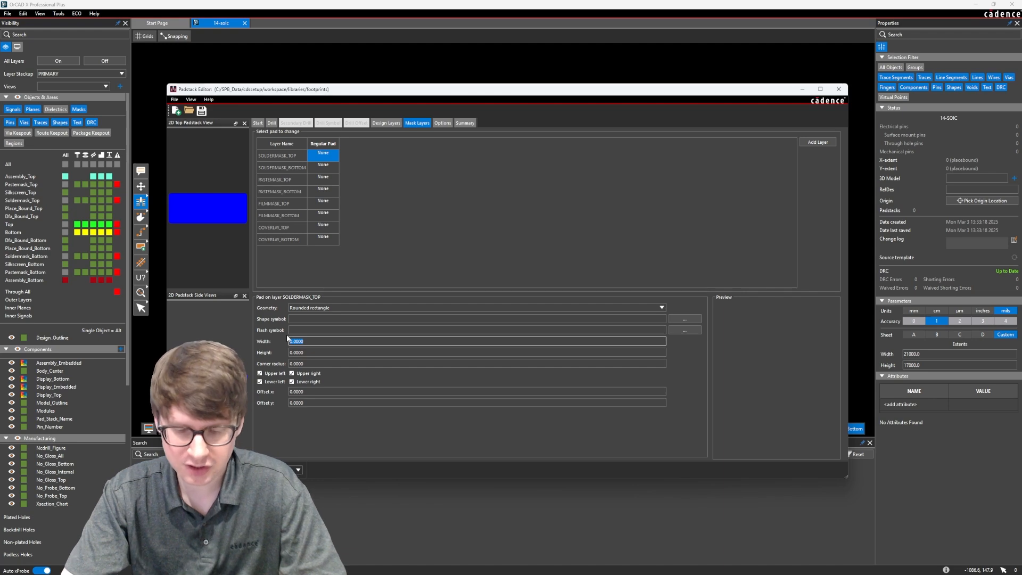
{"action": "type", "text": "1.69"}
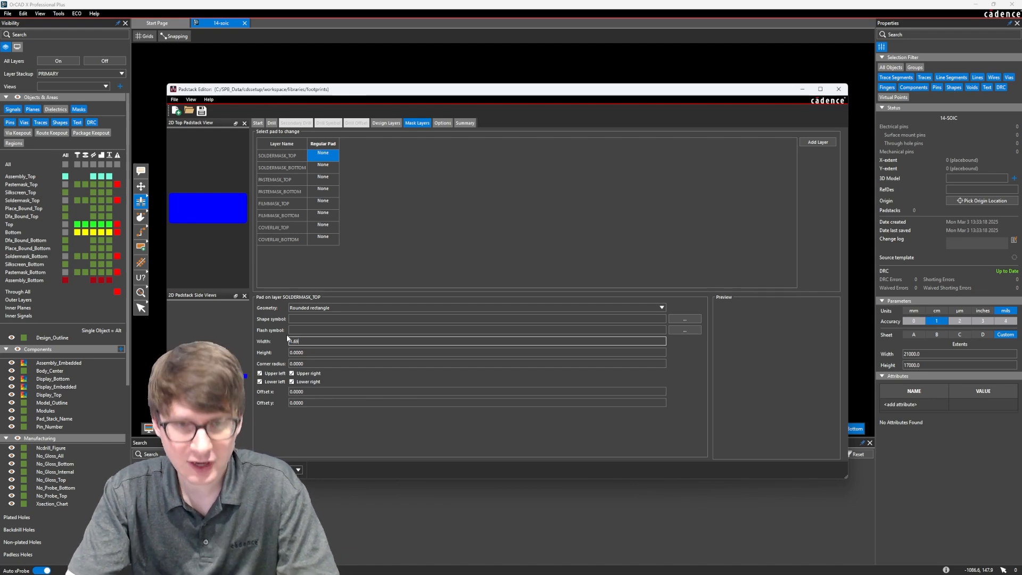
{"action": "key", "text": "Tab"}
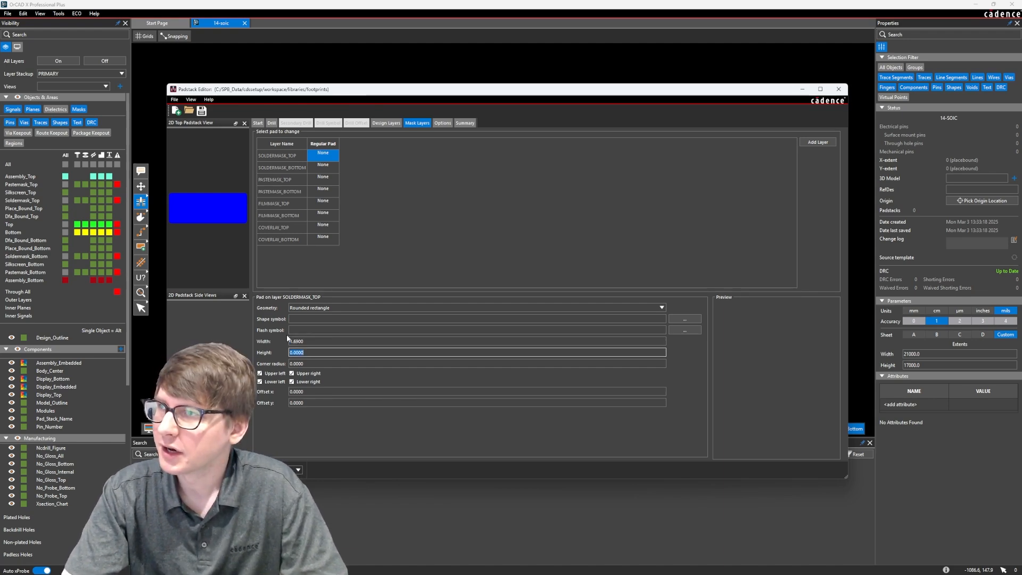
{"action": "type", "text": "0."}
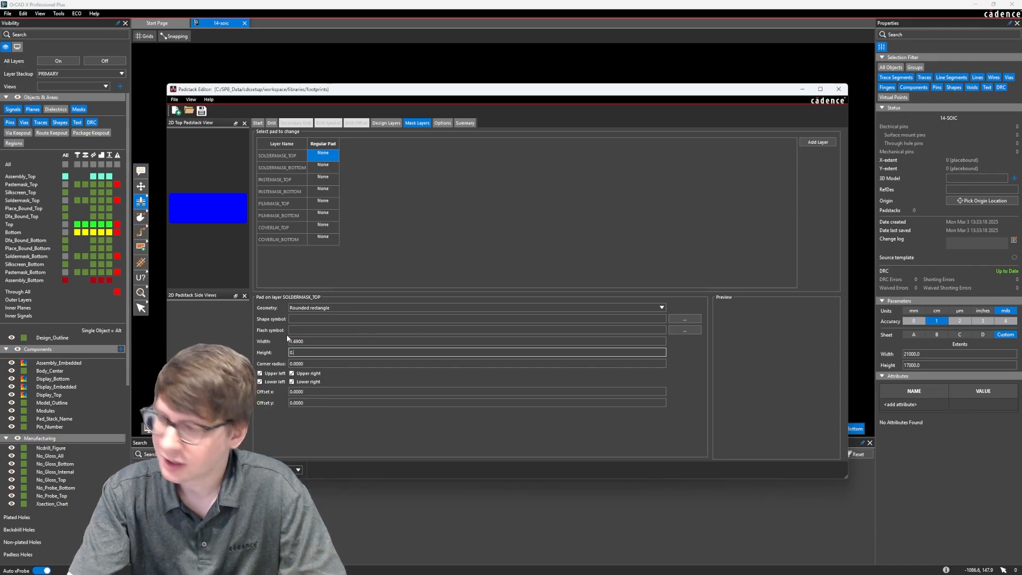
{"action": "type", "text": "74"}
{"action": "key", "text": "Tab"}
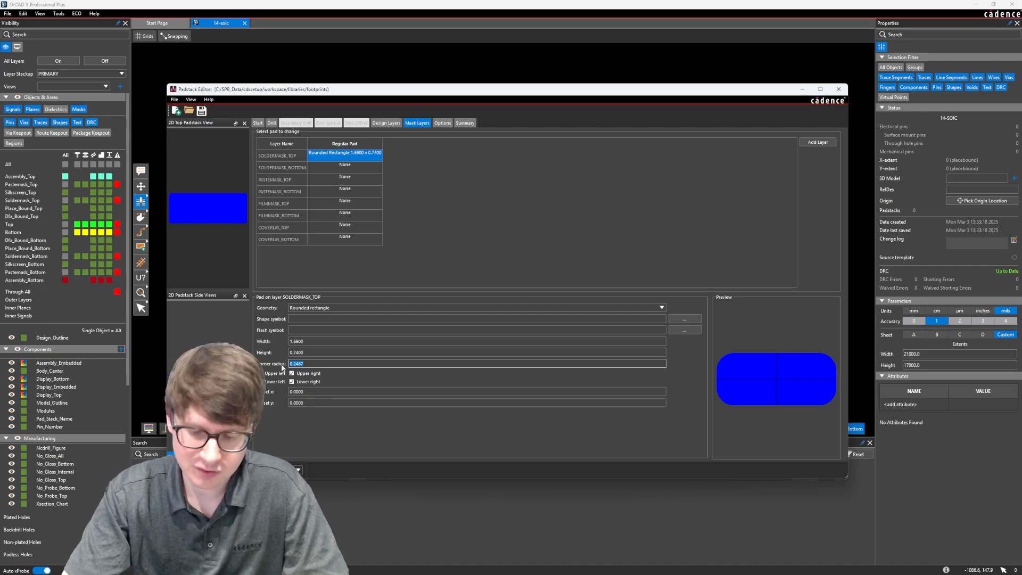
{"action": "type", "text": "0"}
{"action": "key", "text": "BackSpace"}
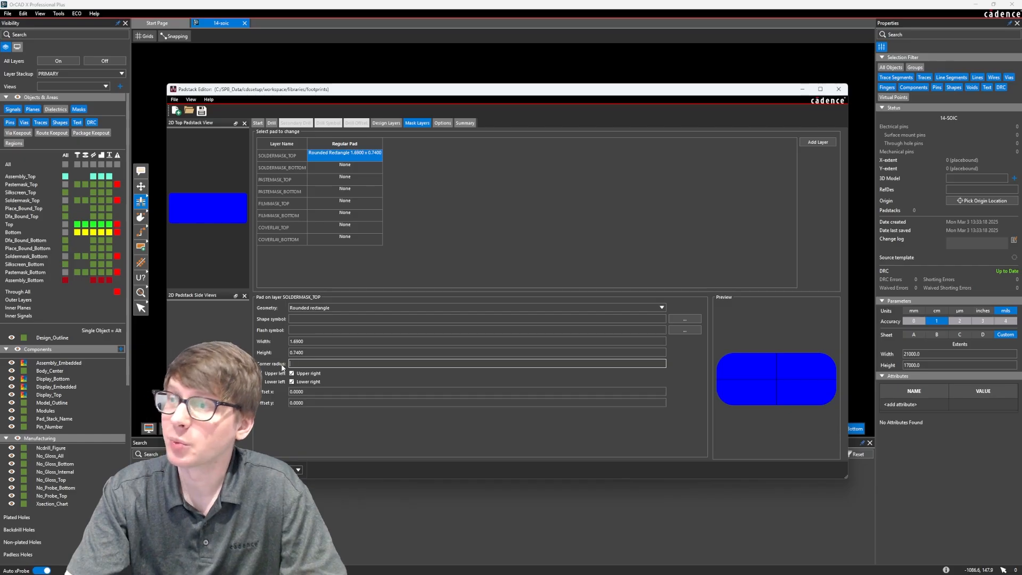
{"action": "type", "text": "0.12"}
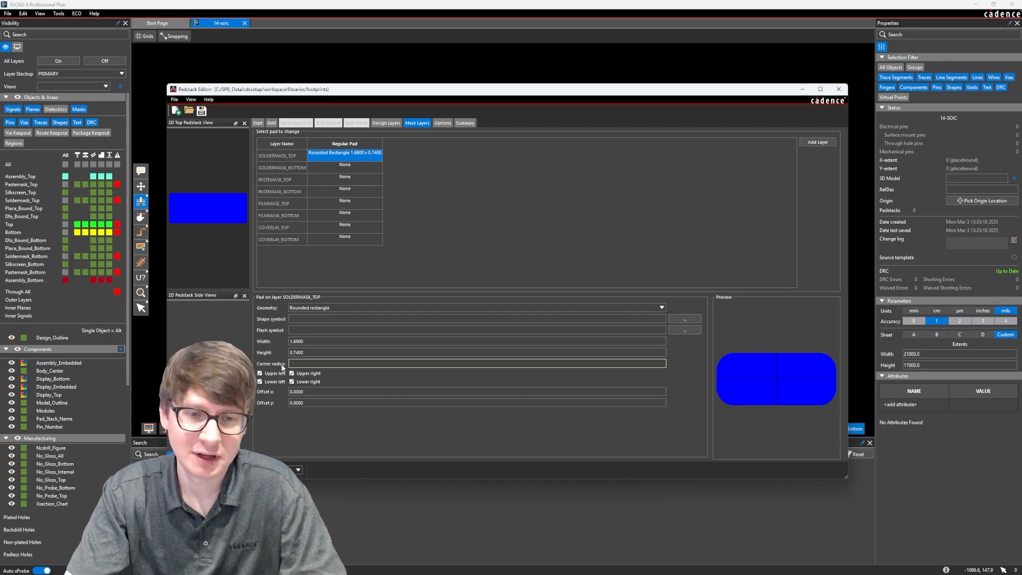
{"action": "key", "text": "Tab"}
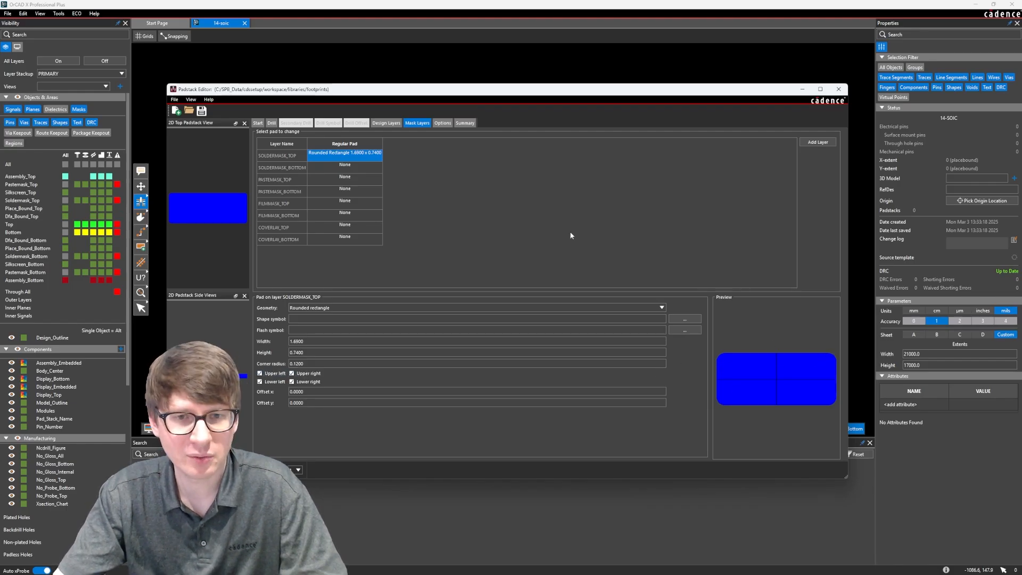
- Copy the BEGIN LAYER regular pad from the design layers to the PASTEMASK_TOP mask layer
{"action": "left_click", "coordinate": [335, 179]}
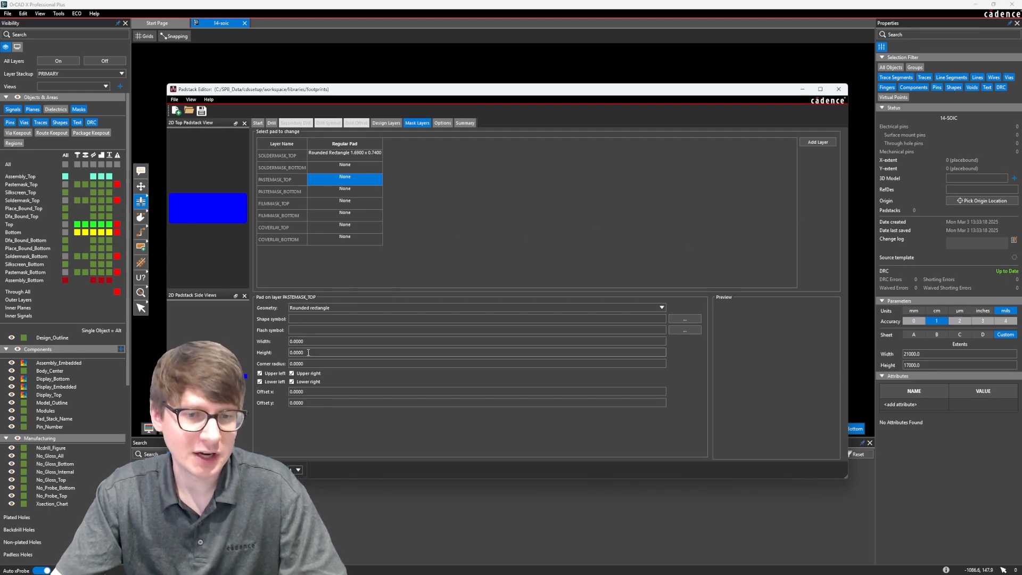
{"action": "left_click", "coordinate": [384, 123]}
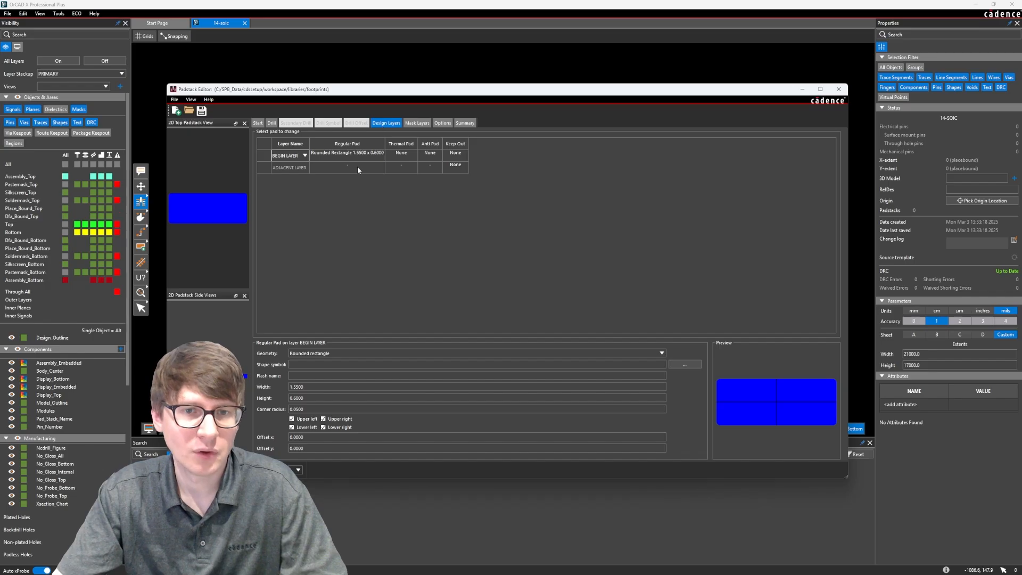
{"action": "left_click", "coordinate": [348, 153]}
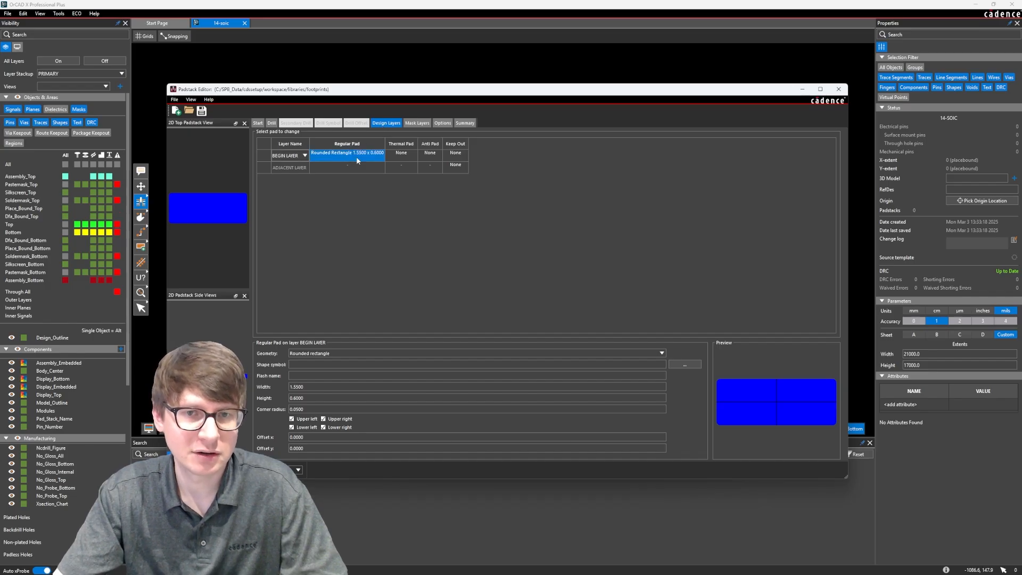
{"action": "left_click", "coordinate": [419, 124]}
{"action": "right_click", "coordinate": [338, 185]}
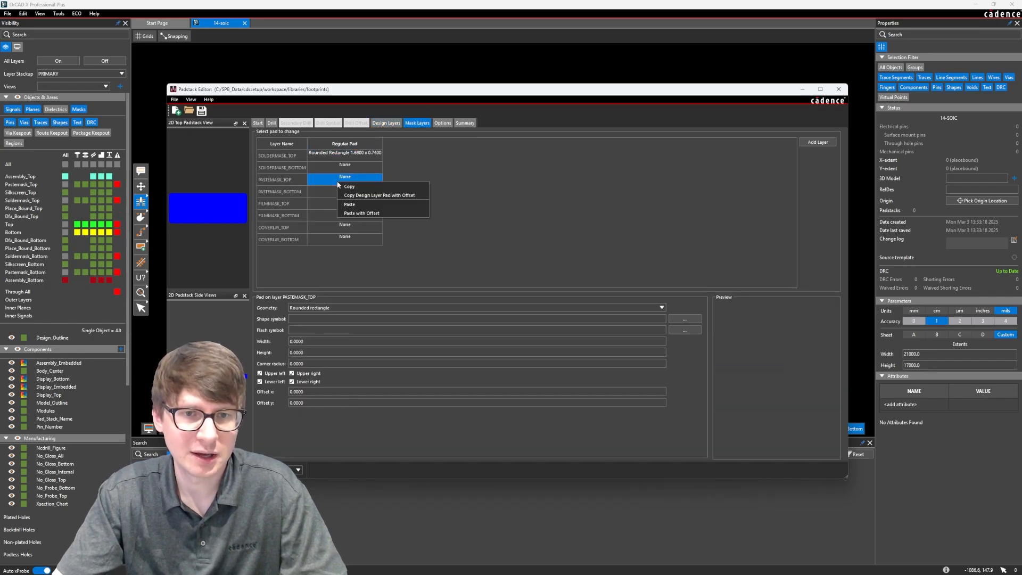
{"action": "left_click", "coordinate": [362, 204]}
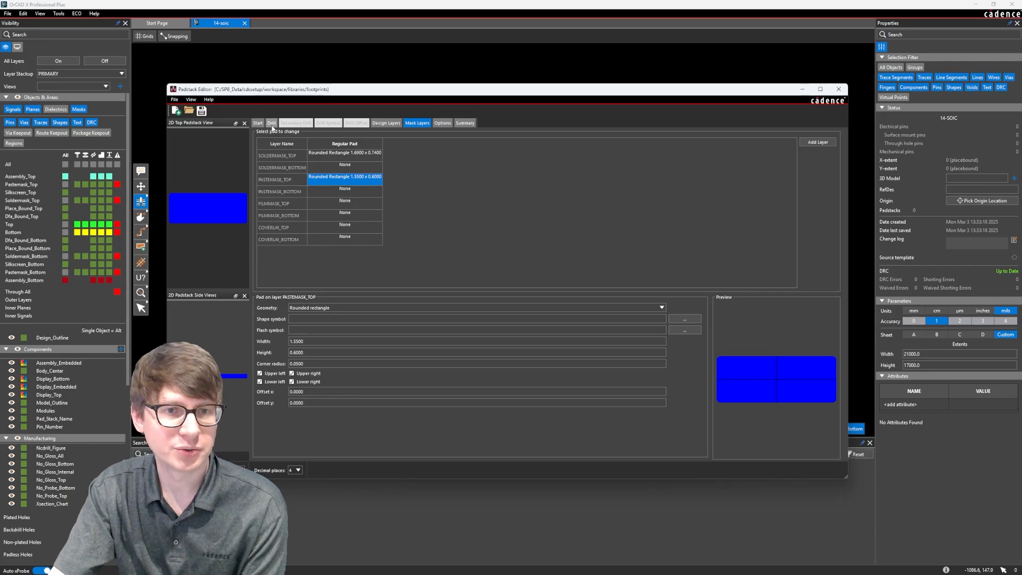
- Review the padstack's design layers, usage options and summary
{"action": "left_click", "coordinate": [395, 123]}
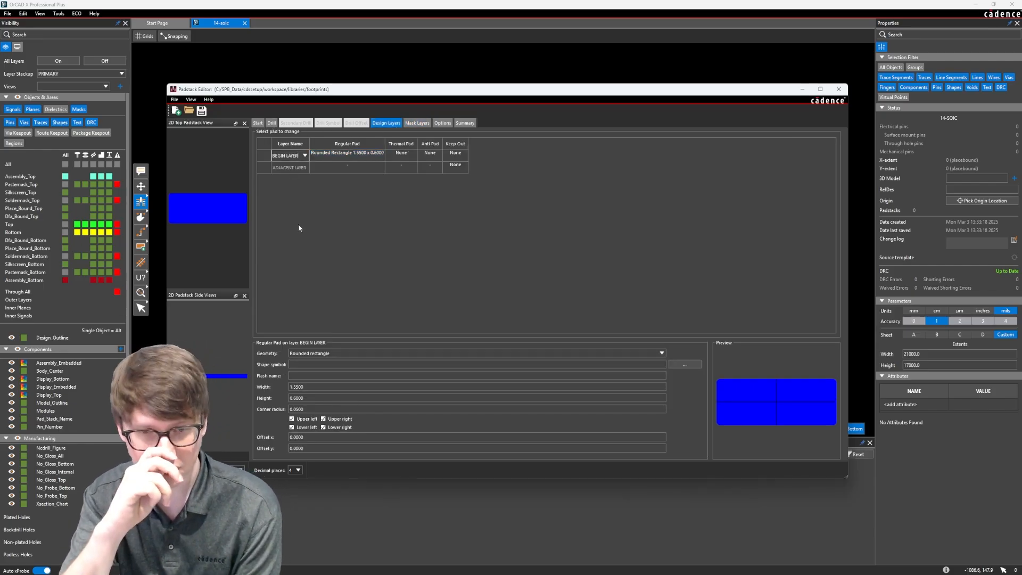
{"action": "left_click", "coordinate": [444, 123]}
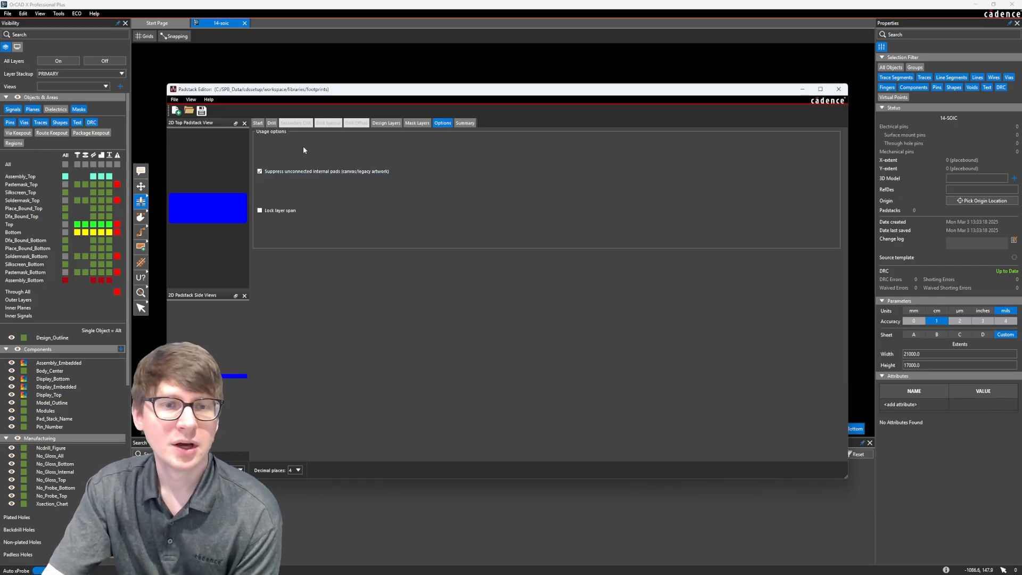
{"action": "left_click", "coordinate": [463, 123]}
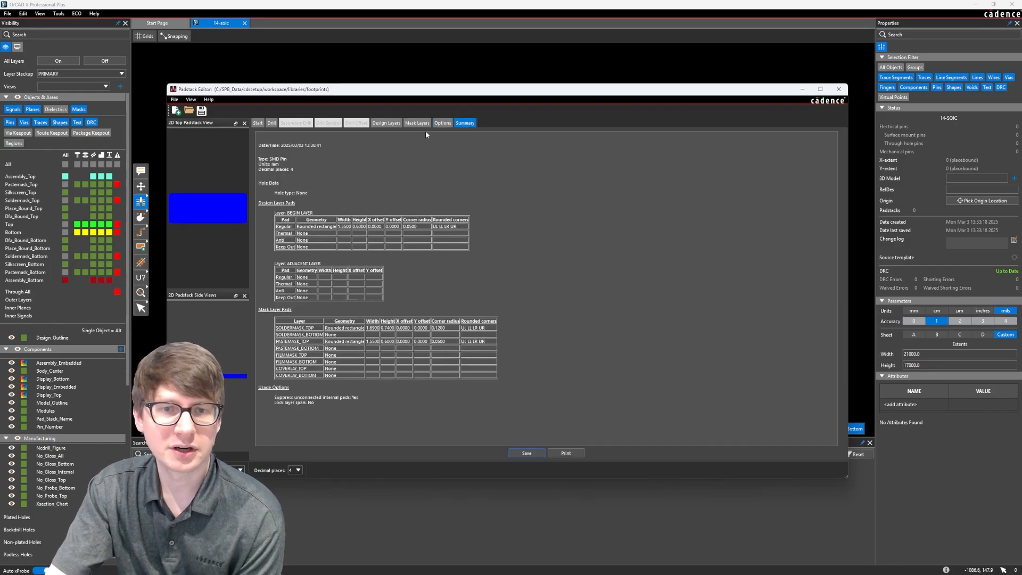
- Save the padstack as rrect_1p55mm_x_0p6mm in the footprints library folder and close the Padstack Editor
{"action": "left_click", "coordinate": [174, 100]}
{"action": "left_click", "coordinate": [192, 162]}
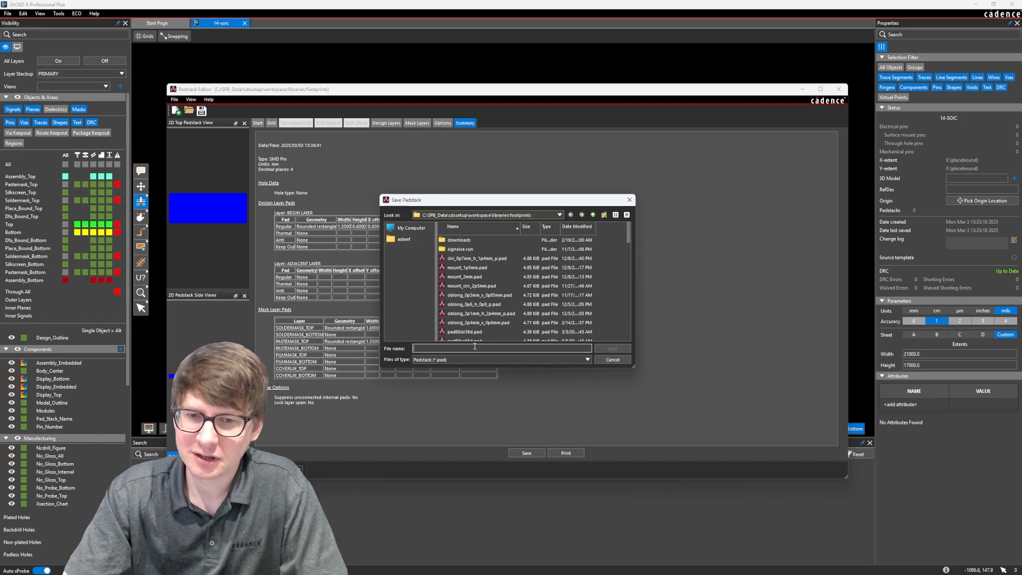
{"action": "scroll", "coordinate": [482, 328], "scroll_direction": "down", "scroll_amount": 8}
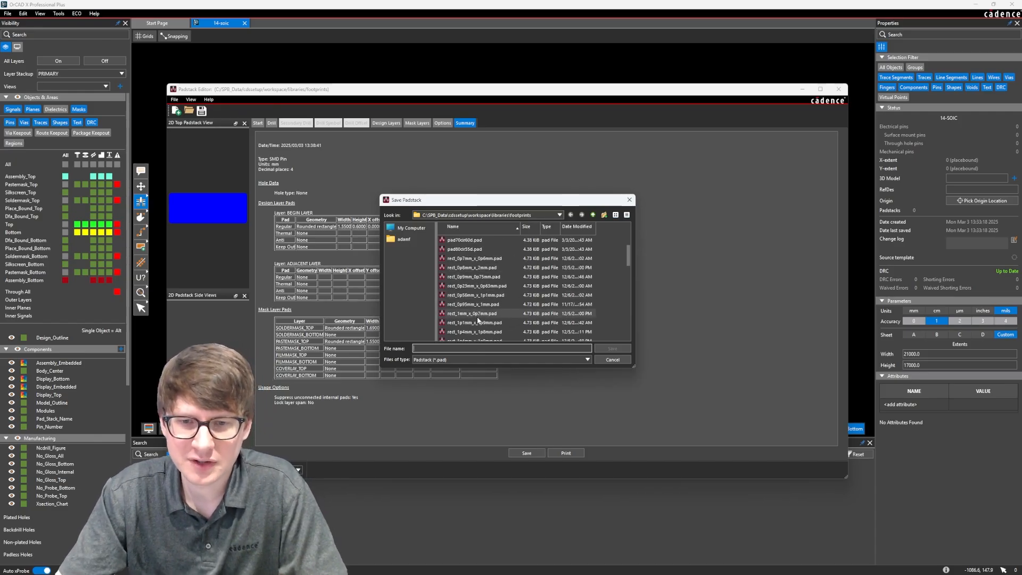
{"action": "scroll", "coordinate": [468, 316], "scroll_direction": "down", "scroll_amount": 2}
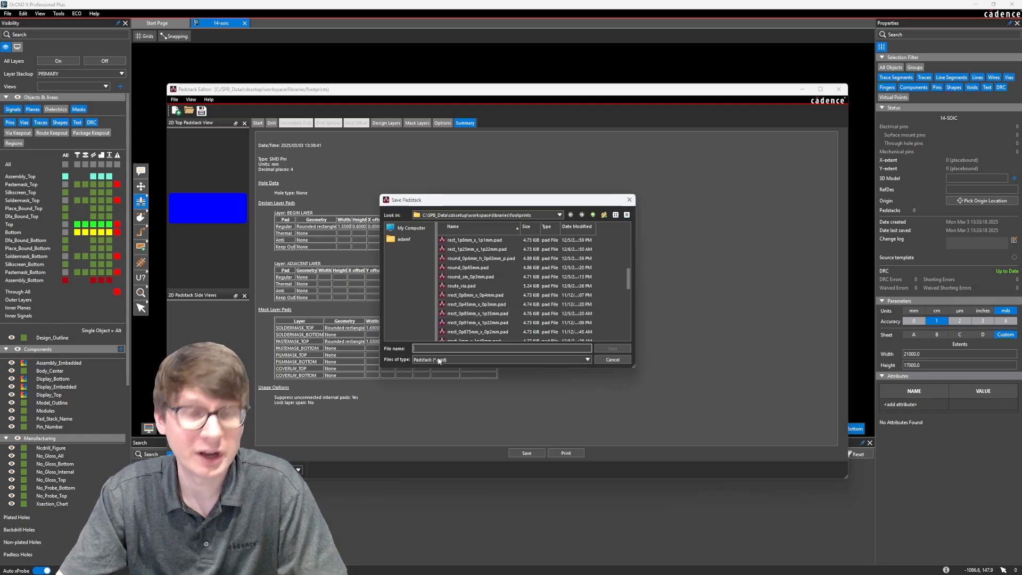
{"action": "type", "text": "rre"}
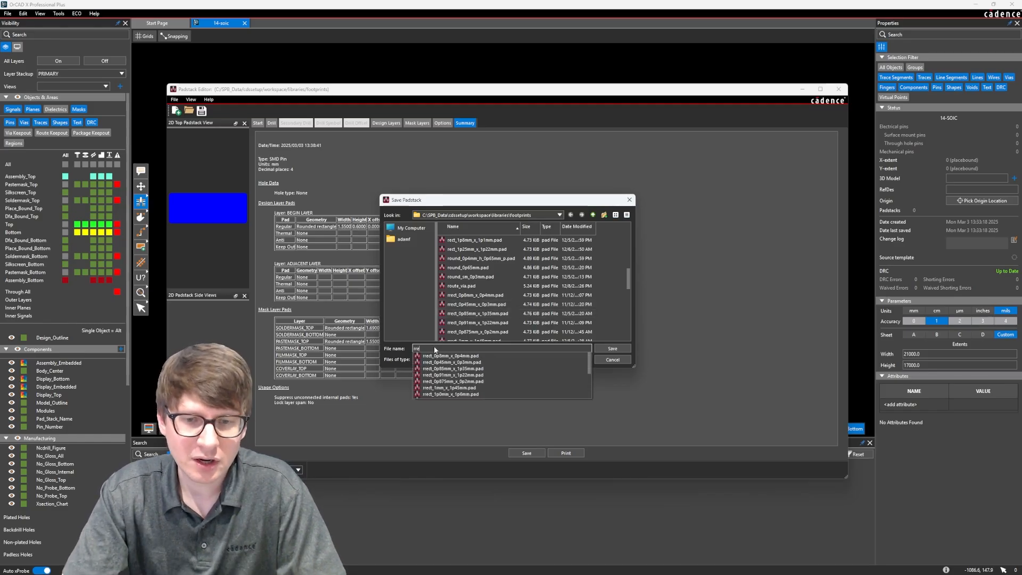
{"action": "type", "text": "ct_"}
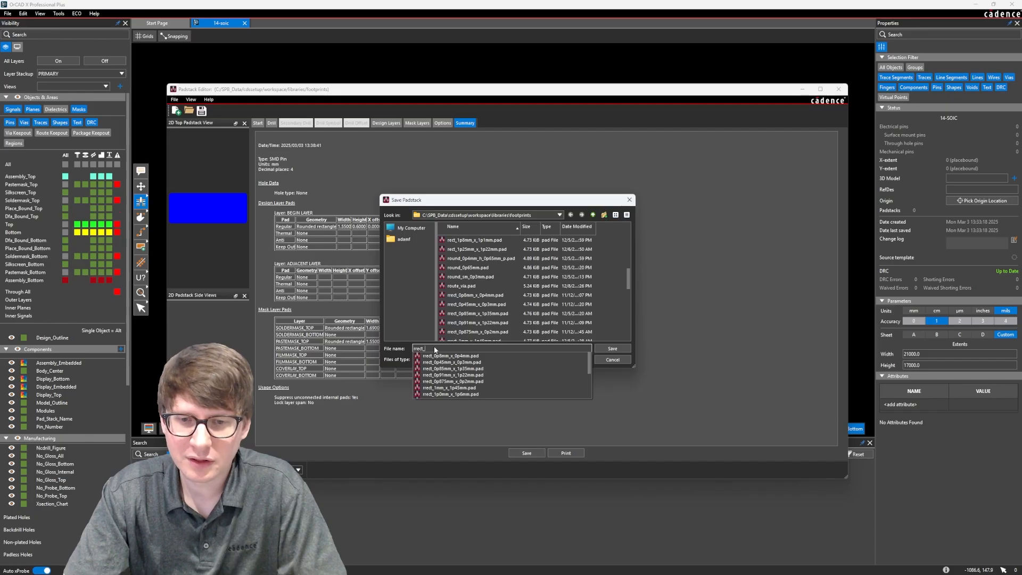
{"action": "type", "text": "1p55mm_x_"}
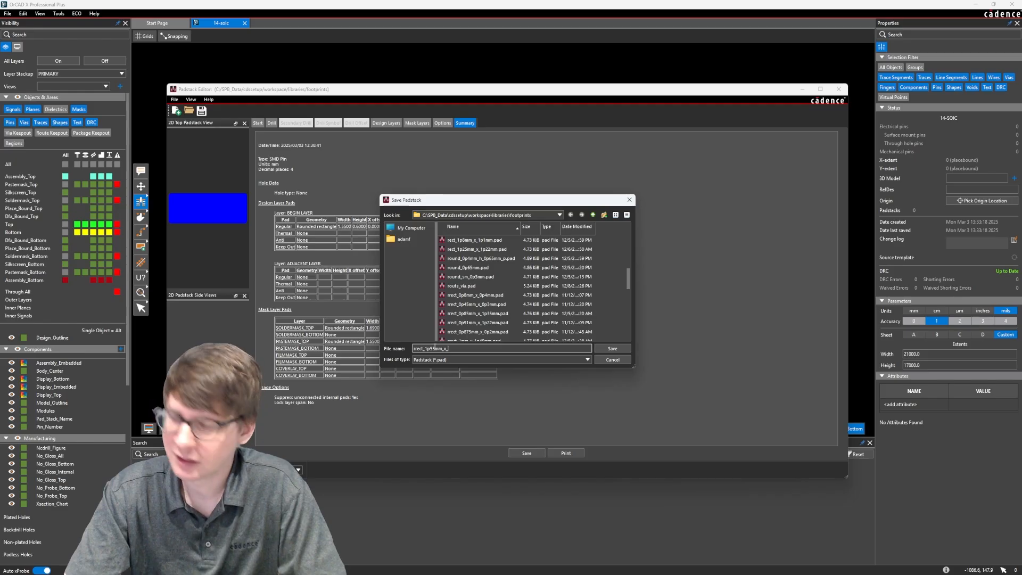
{"action": "type", "text": "0p6mm"}
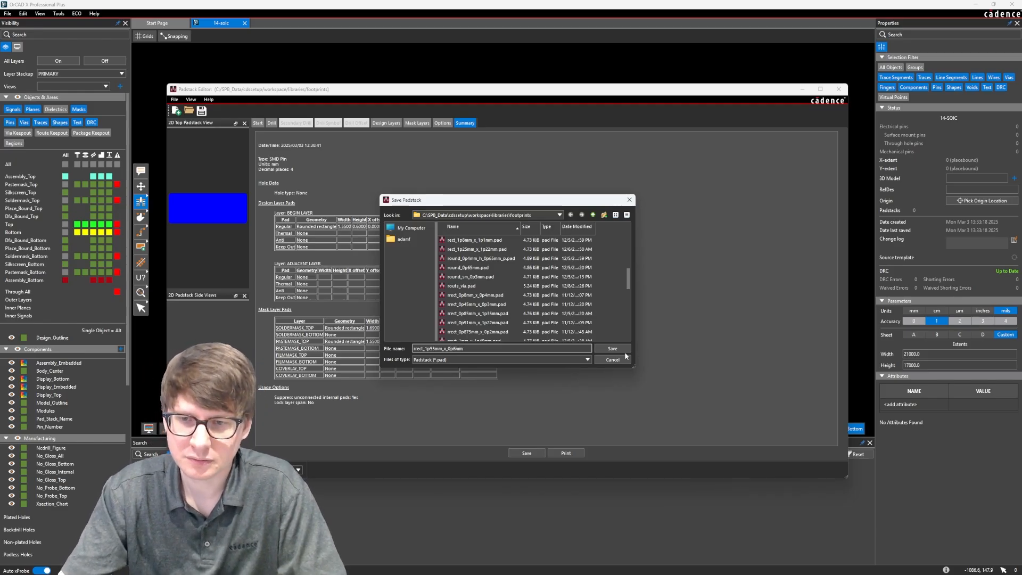
{"action": "left_click", "coordinate": [624, 350]}
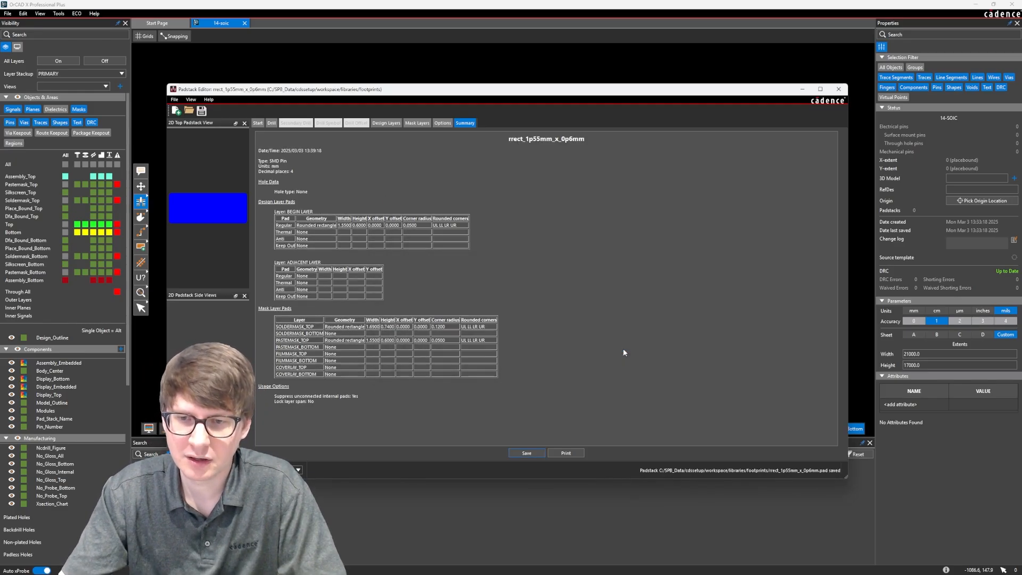
{"action": "left_click", "coordinate": [839, 89]}
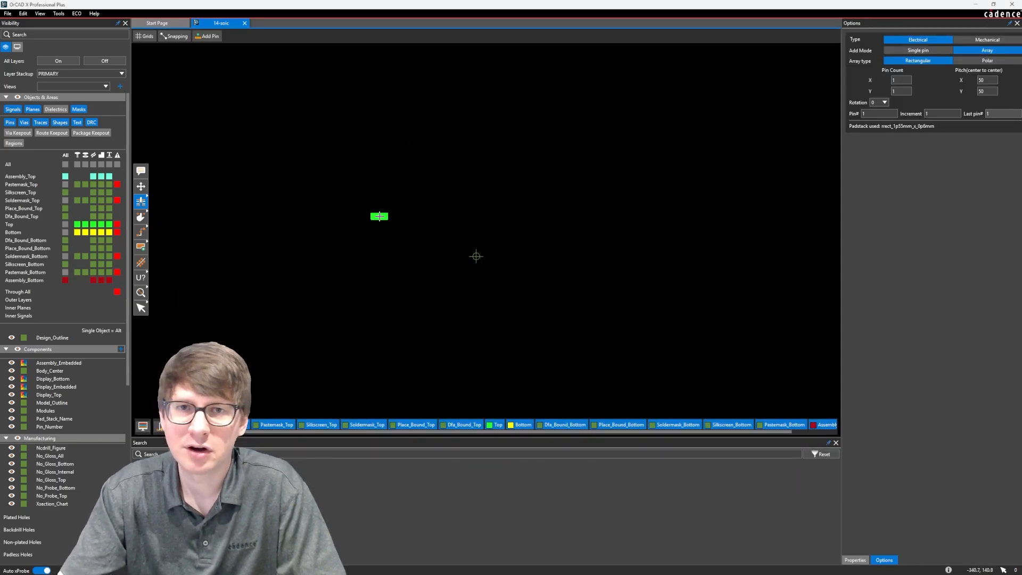
- Place pin 1 with the rrect_1p55mm_x_0p6mm padstack in single pin mode, rotation 0, at about X -100, Y 0
{"action": "scroll", "coordinate": [466, 264], "scroll_direction": "up", "scroll_amount": 2}
{"action": "scroll", "coordinate": [484, 234], "scroll_direction": "down", "scroll_amount": 1}
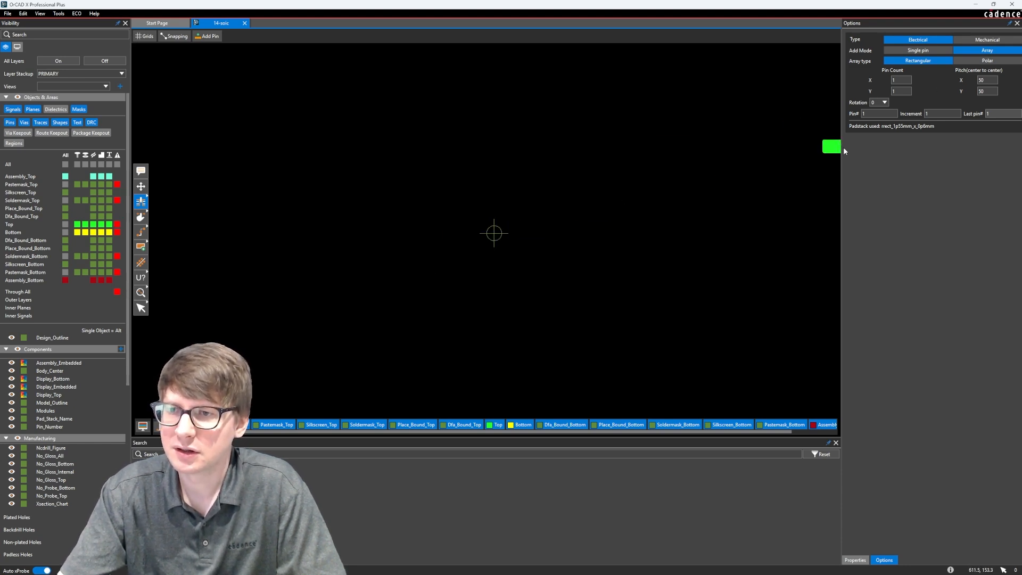
{"action": "left_click_drag", "start_coordinate": [841, 147], "coordinate": [820, 148]}
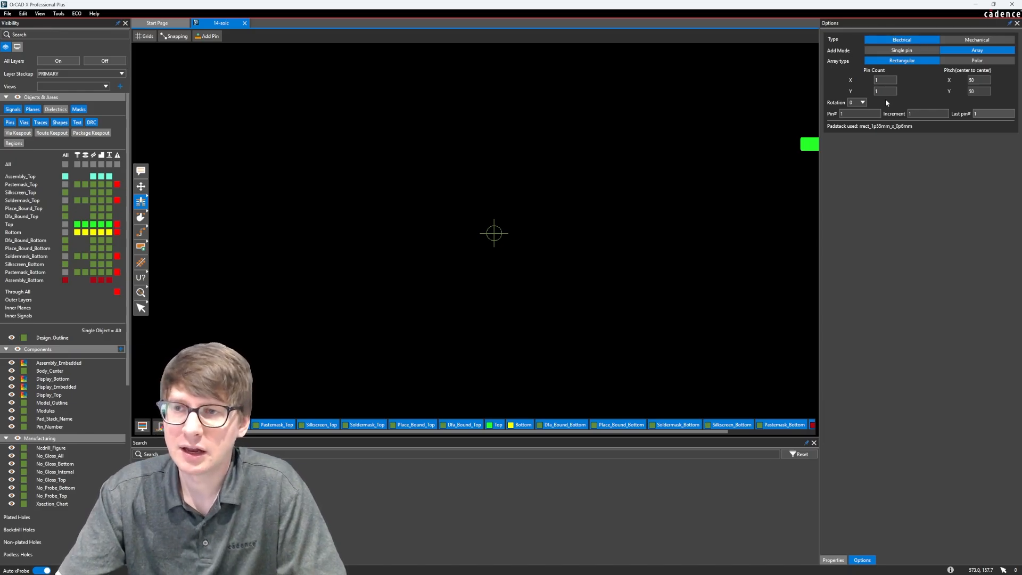
{"action": "left_click", "coordinate": [894, 52]}
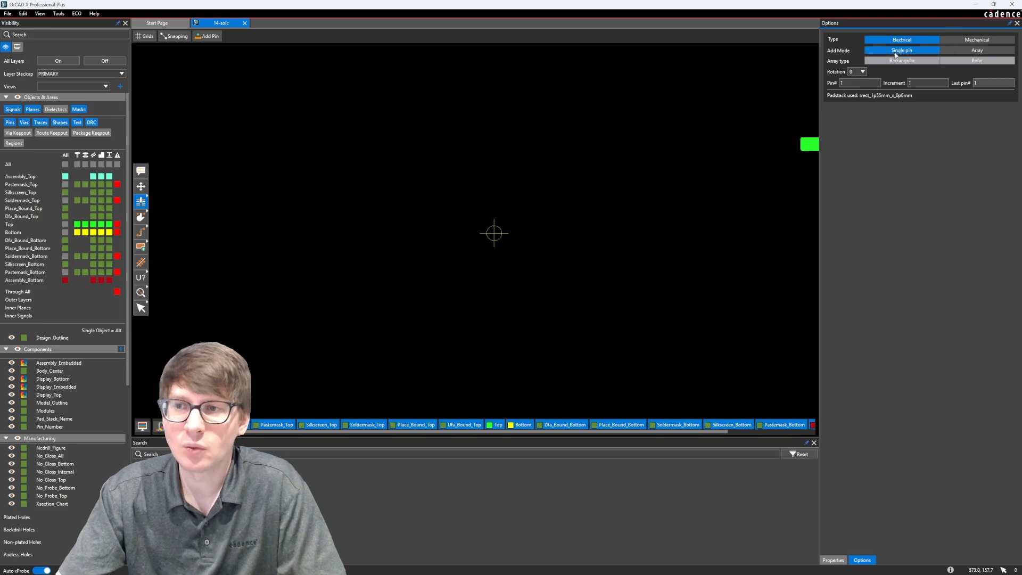
{"action": "left_click", "coordinate": [863, 72]}
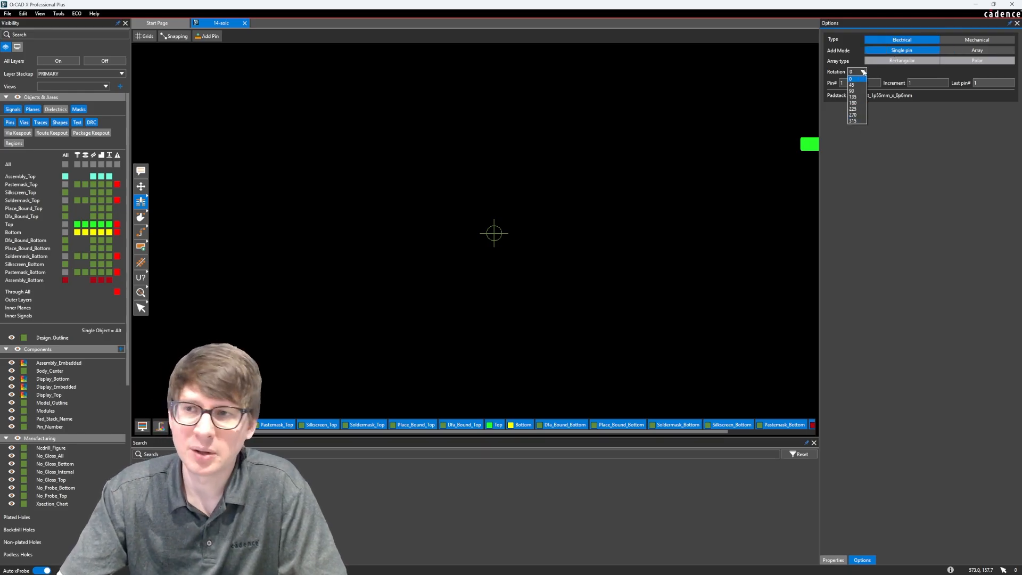
{"action": "left_click", "coordinate": [861, 79]}
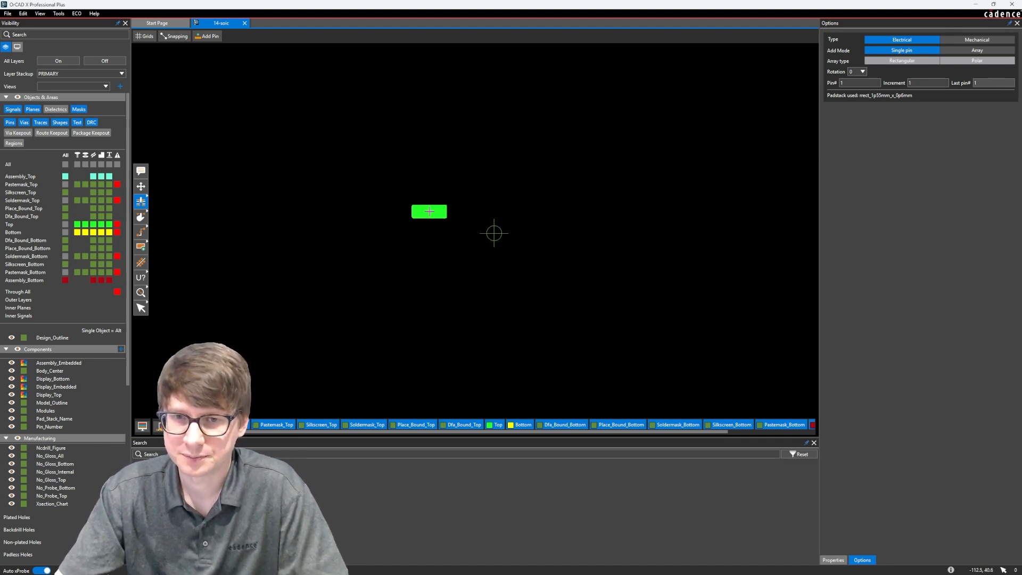
{"action": "left_click", "coordinate": [432, 234]}
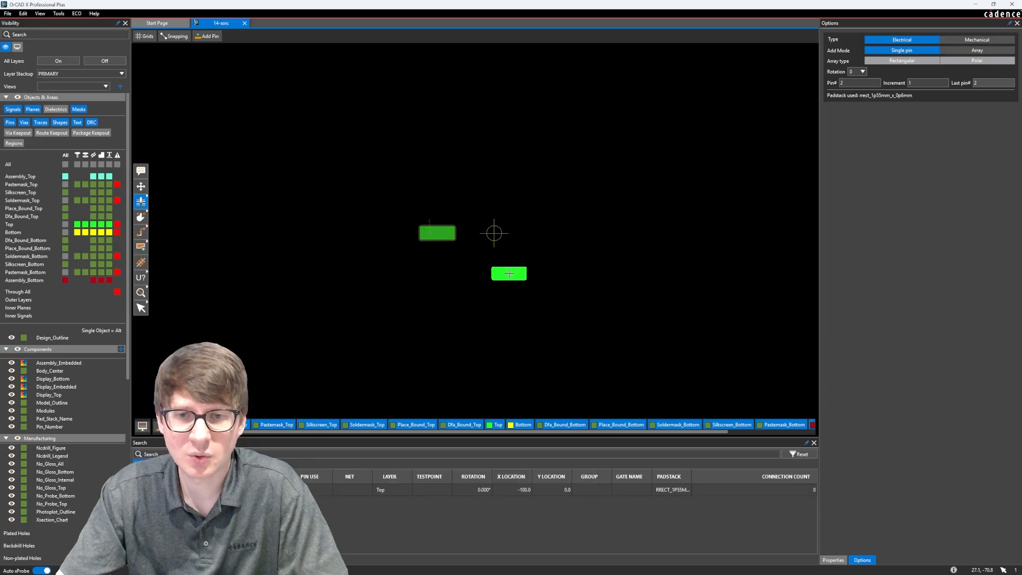
- Place a second pin below pin 1 at about X -48, Y -103, end pin placement and delete that pin
{"action": "left_click", "coordinate": [467, 292]}
{"action": "key", "text": "Escape"}
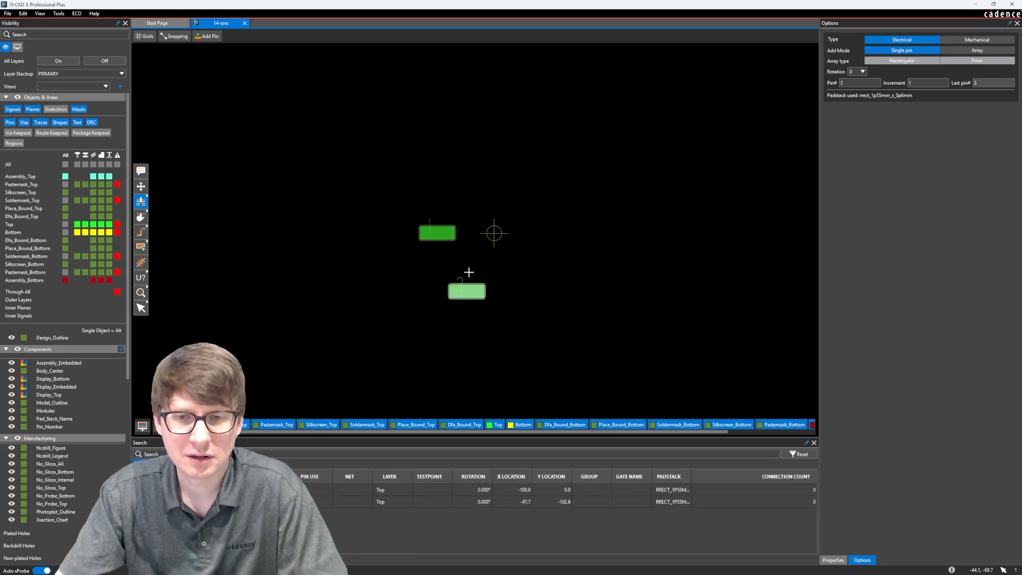
{"action": "left_click", "coordinate": [467, 291]}
{"action": "key", "text": "Delete"}
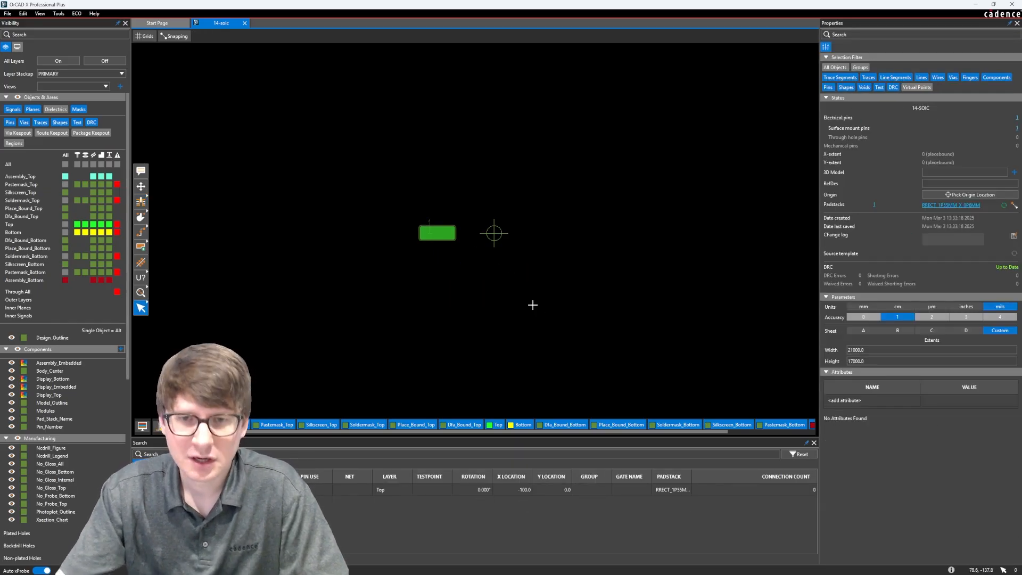
- Check the pad pitch and column spacing in the D0014A example board layout of the datasheet
{"action": "left_click_drag", "start_coordinate": [378, 178], "coordinate": [520, 287]}
{"action": "left_click", "coordinate": [524, 273]}
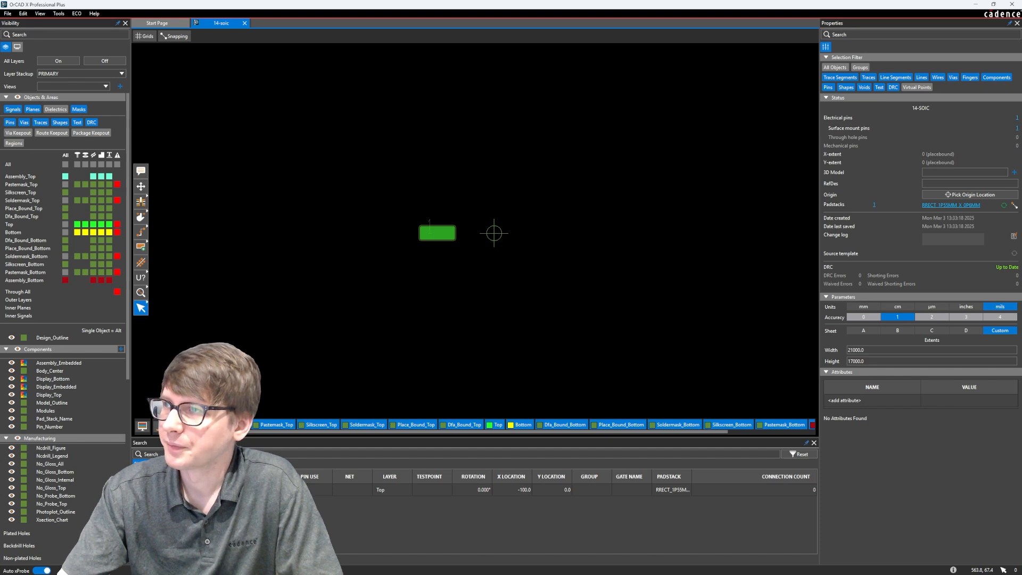
{"action": "left_click_drag", "start_coordinate": [1021, 77], "coordinate": [691, 50]}
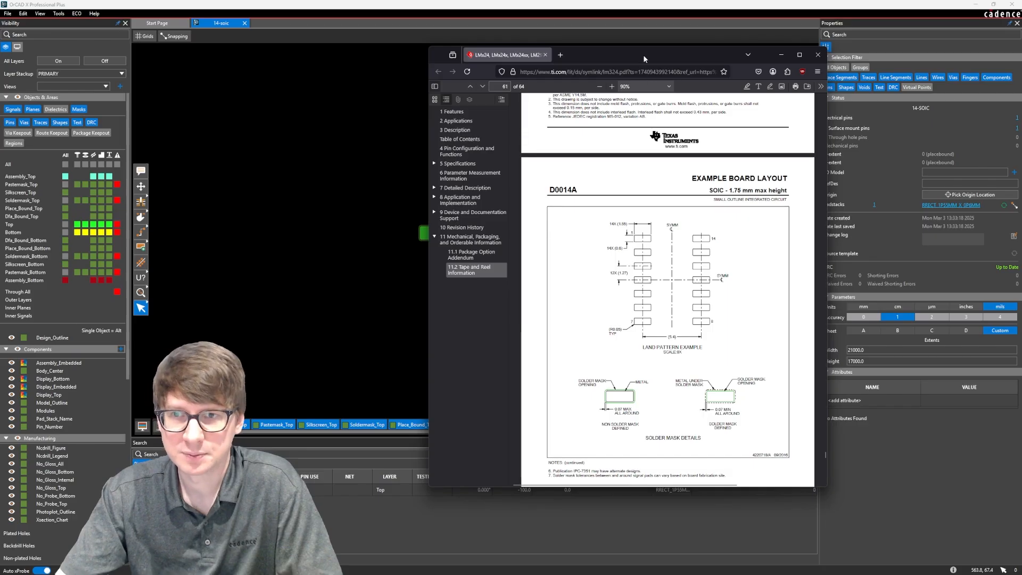
{"action": "left_click_drag", "start_coordinate": [644, 56], "coordinate": [1021, 81]}
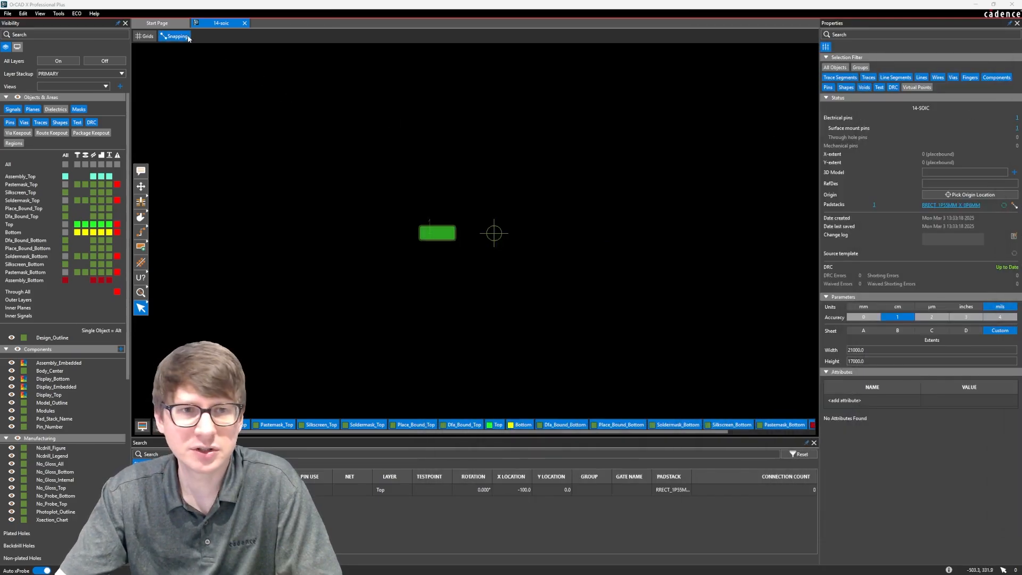
- Set the footprint units to mm and show a quick grid of X 2.7 and Y 1.27
{"action": "left_click", "coordinate": [860, 307]}
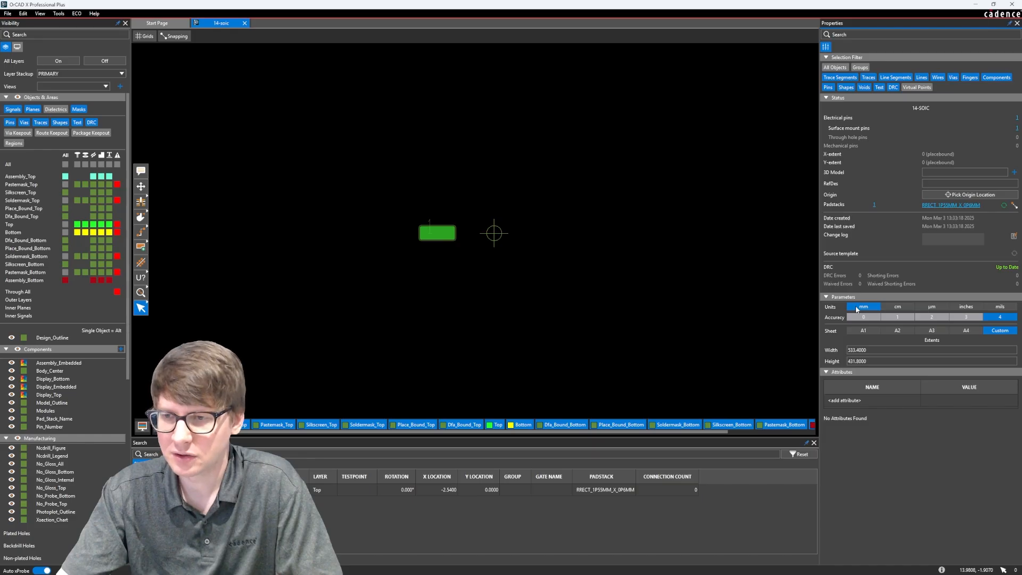
{"action": "left_click", "coordinate": [145, 36]}
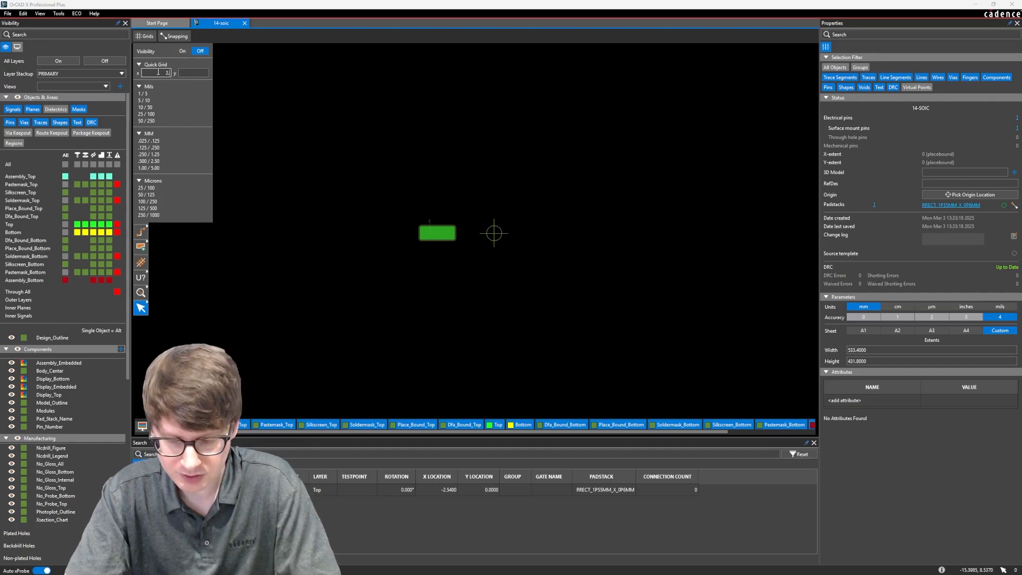
{"action": "type", "text": ".7"}
{"action": "key", "text": "Tab"}
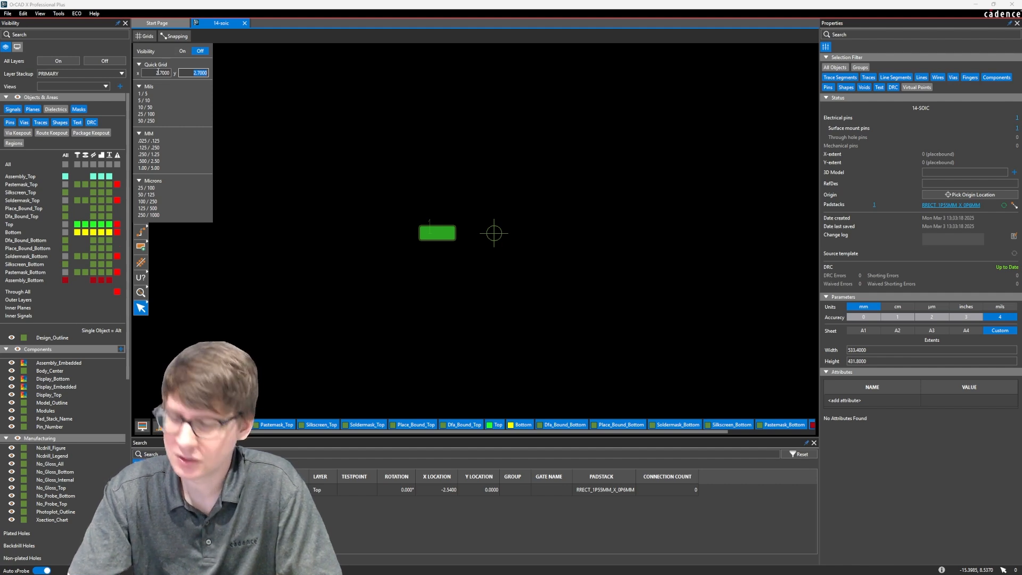
{"action": "type", "text": "1.27"}
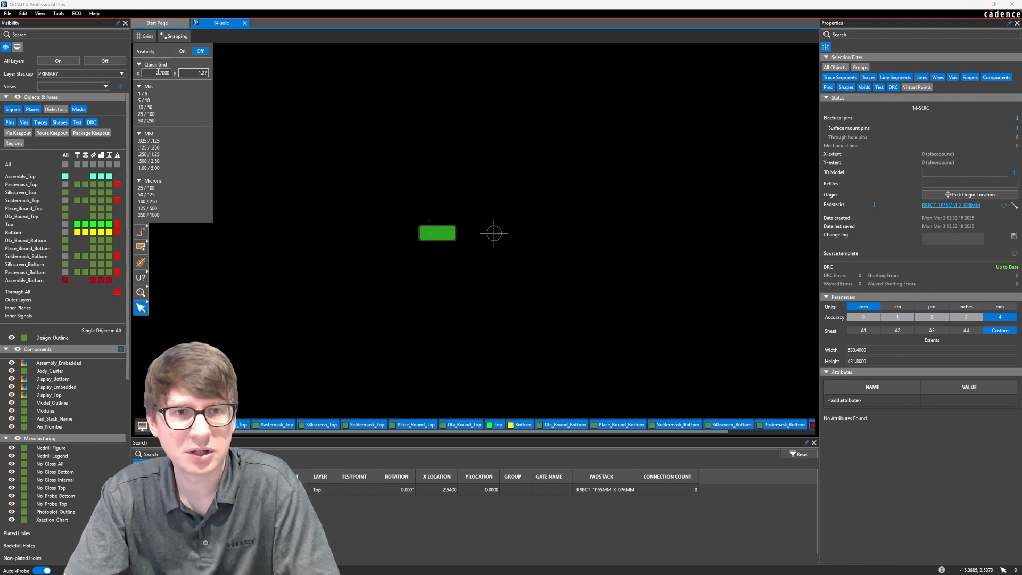
{"action": "key", "text": "Tab"}
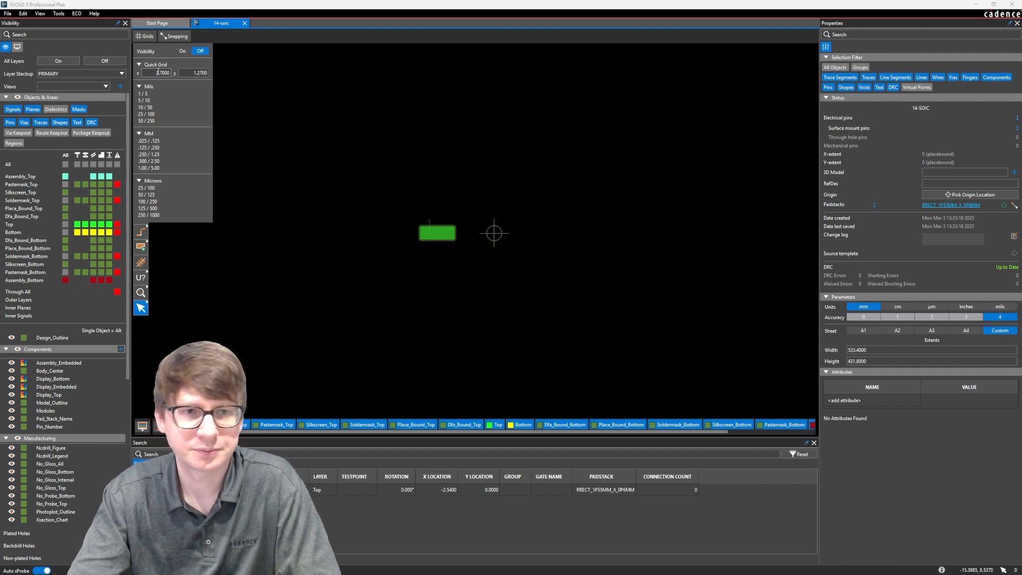
{"action": "left_click", "coordinate": [182, 51]}
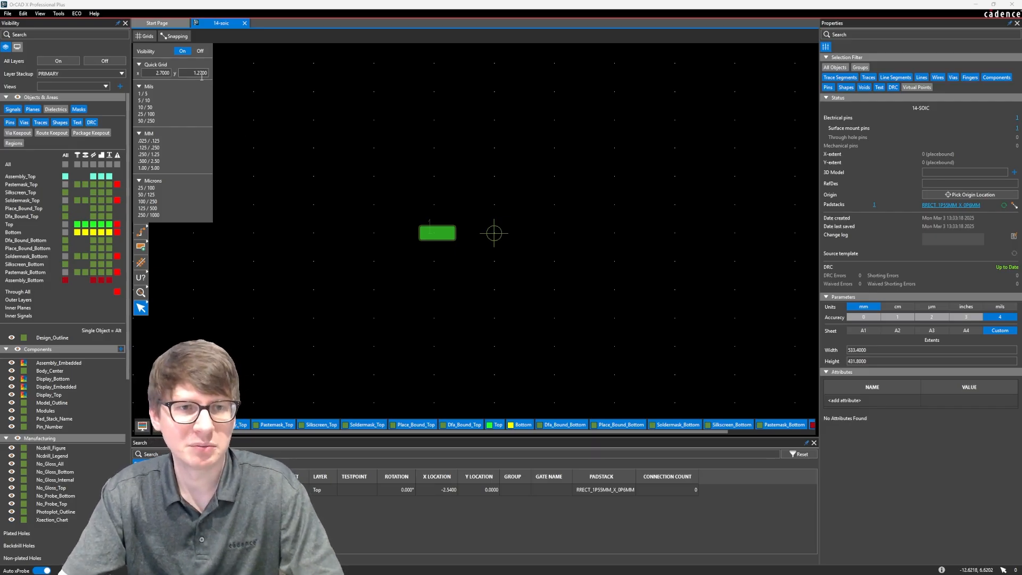
{"action": "left_click", "coordinate": [441, 232]}
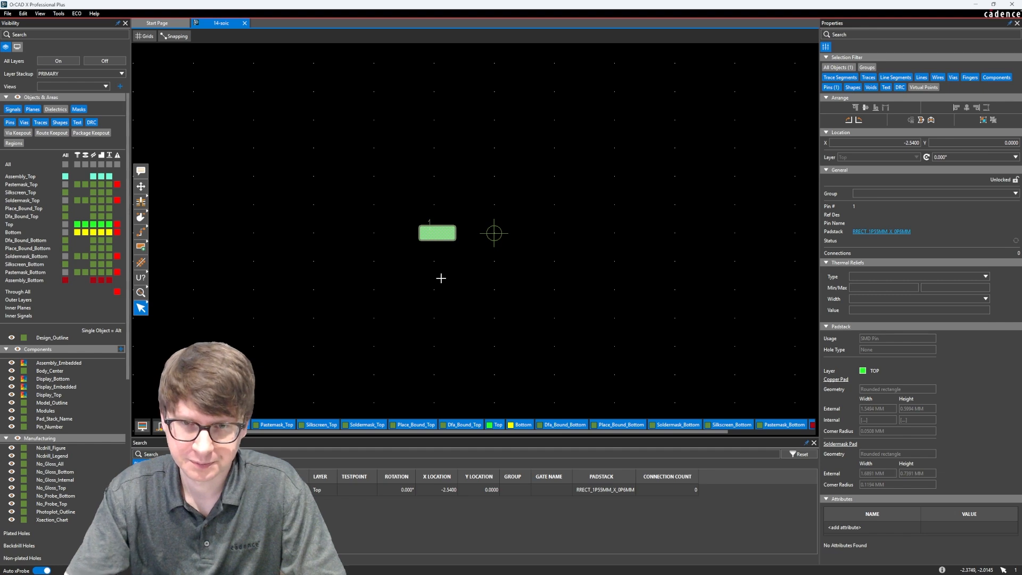
{"action": "left_click", "coordinate": [140, 189]}
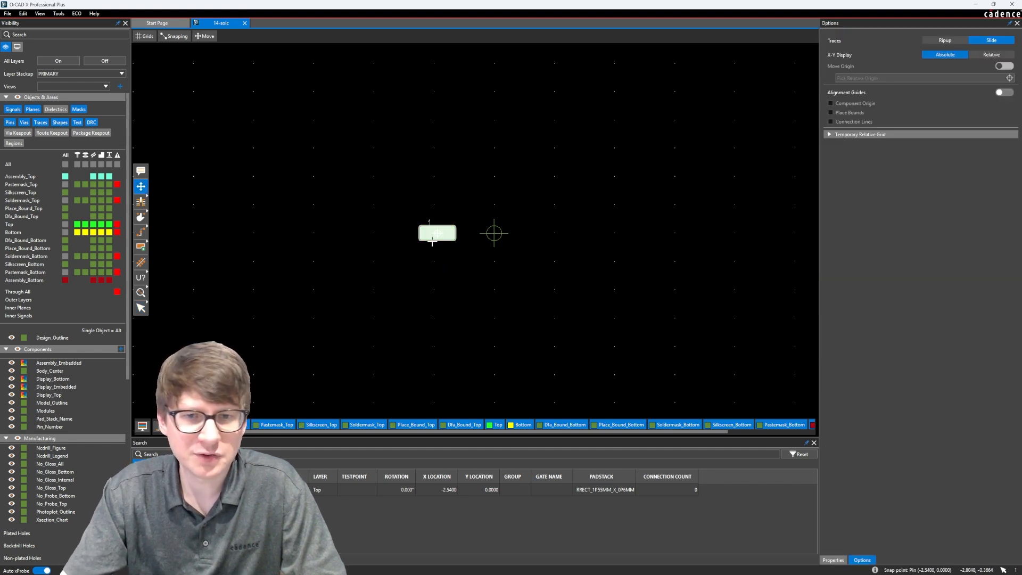
{"action": "left_click", "coordinate": [432, 242]}
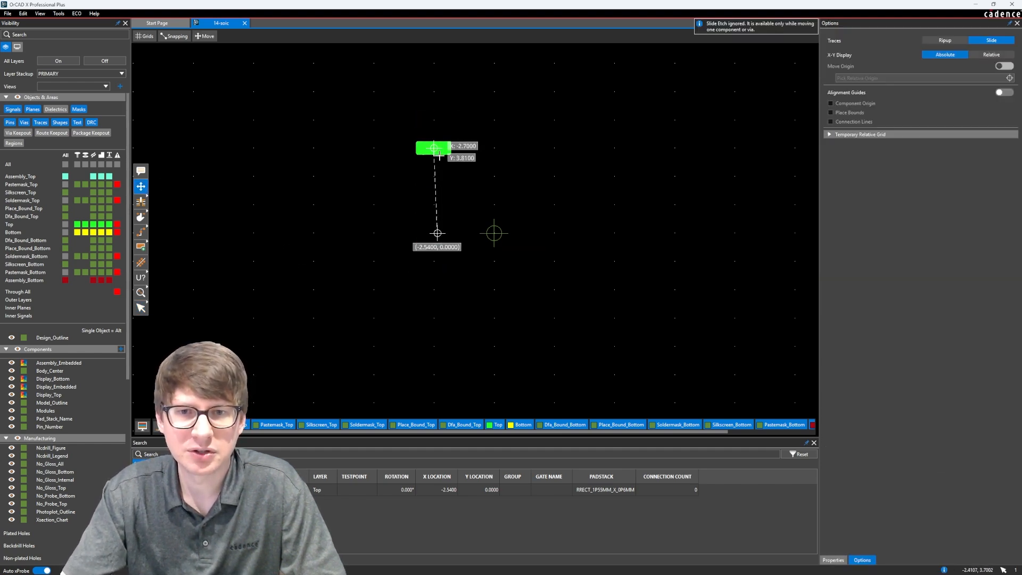
{"action": "key", "text": "Escape"}
- Delete the existing pin 1 beside the origin
{"action": "left_click", "coordinate": [446, 234]}
{"action": "key", "text": "Delete"}
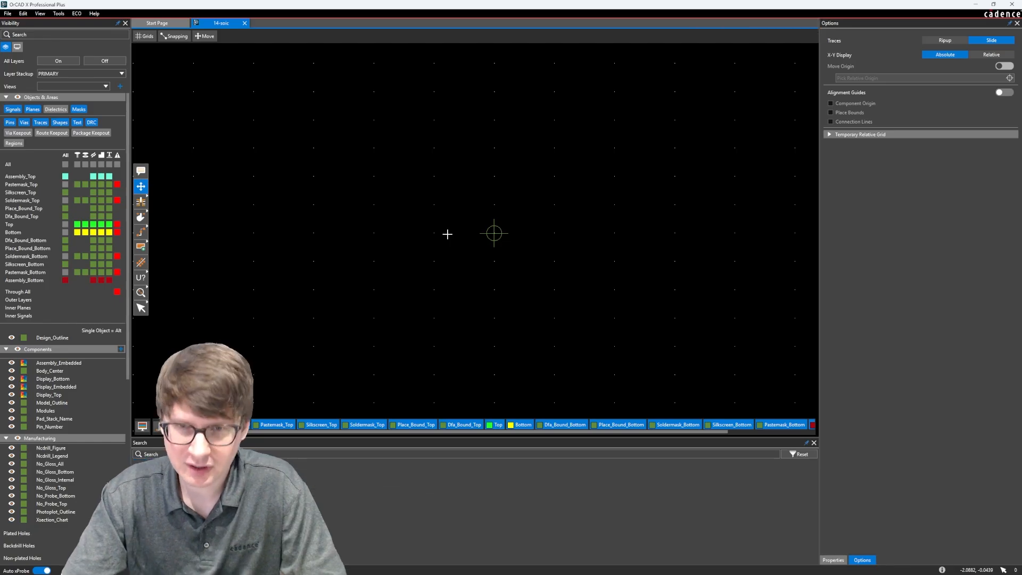
- Start single pin placement with the rrect_1p55mm_x_0p6mm padstack and set the pin number to 1
{"action": "middle_click_drag", "start_coordinate": [362, 187], "coordinate": [333, 212]}
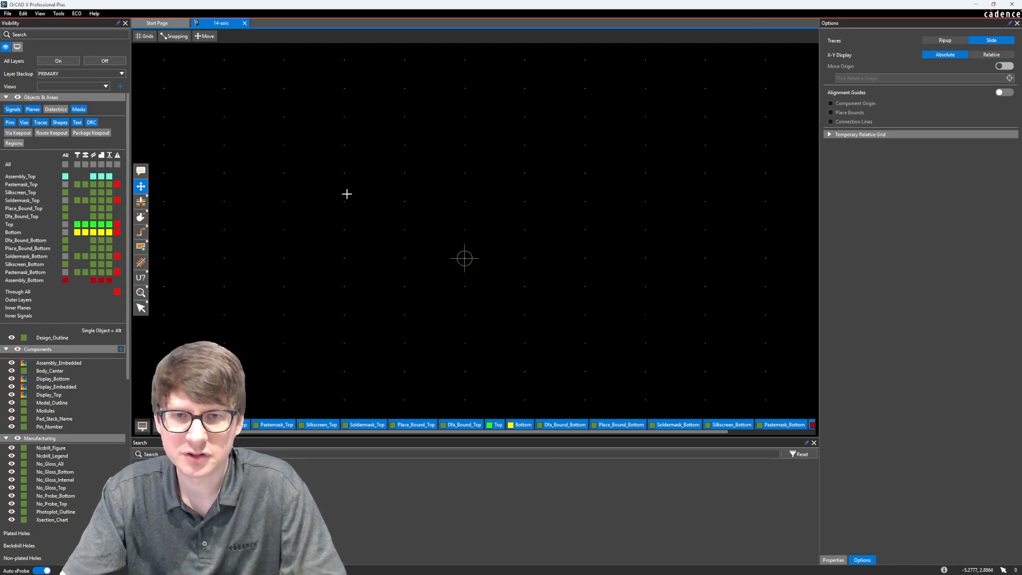
{"action": "left_click", "coordinate": [141, 203]}
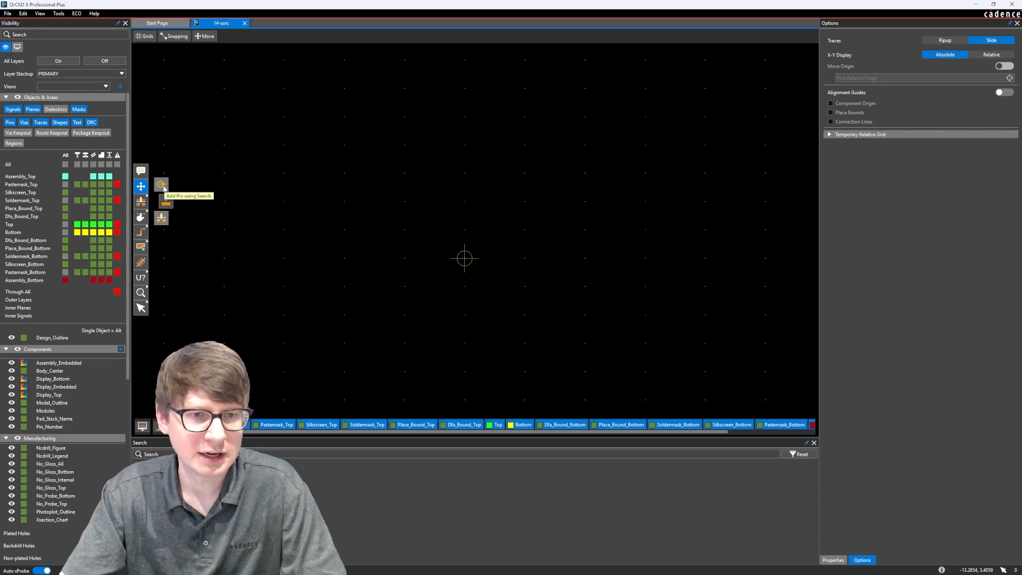
{"action": "left_click", "coordinate": [161, 184]}
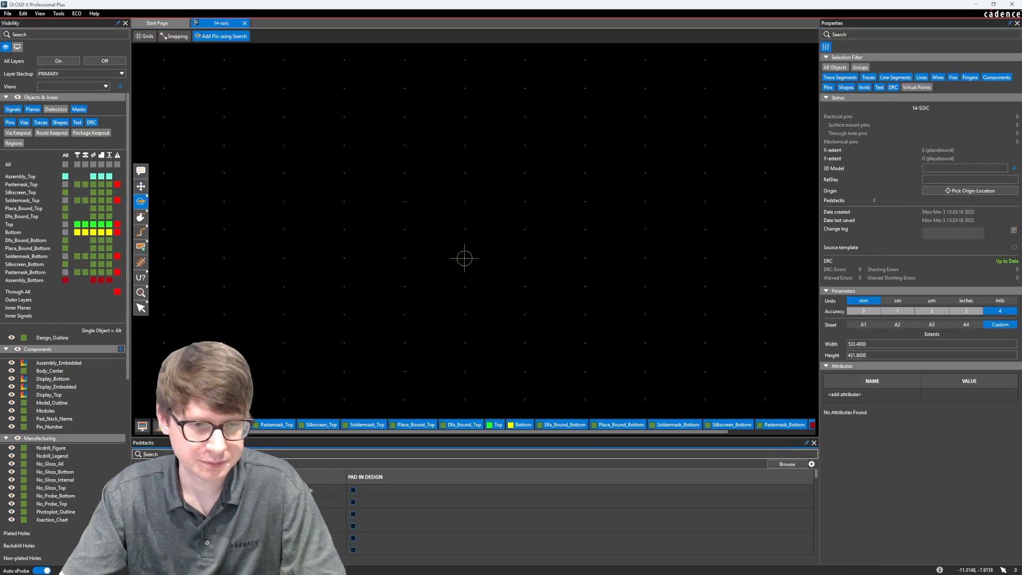
{"action": "type", "text": "rrect_1p55"}
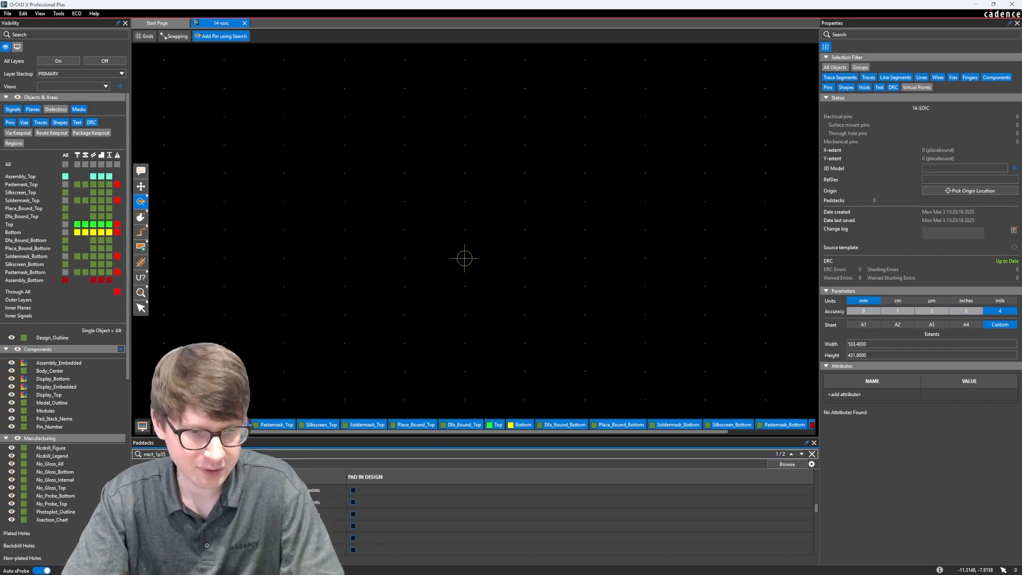
{"action": "double_click", "coordinate": [234, 538]}
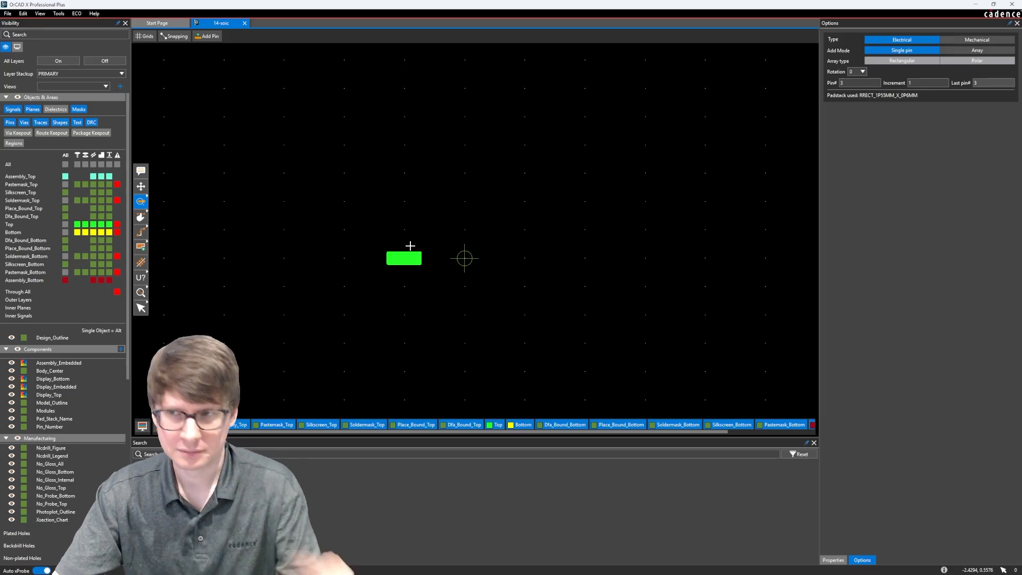
{"action": "left_click", "coordinate": [856, 83]}
{"action": "type", "text": "1"}
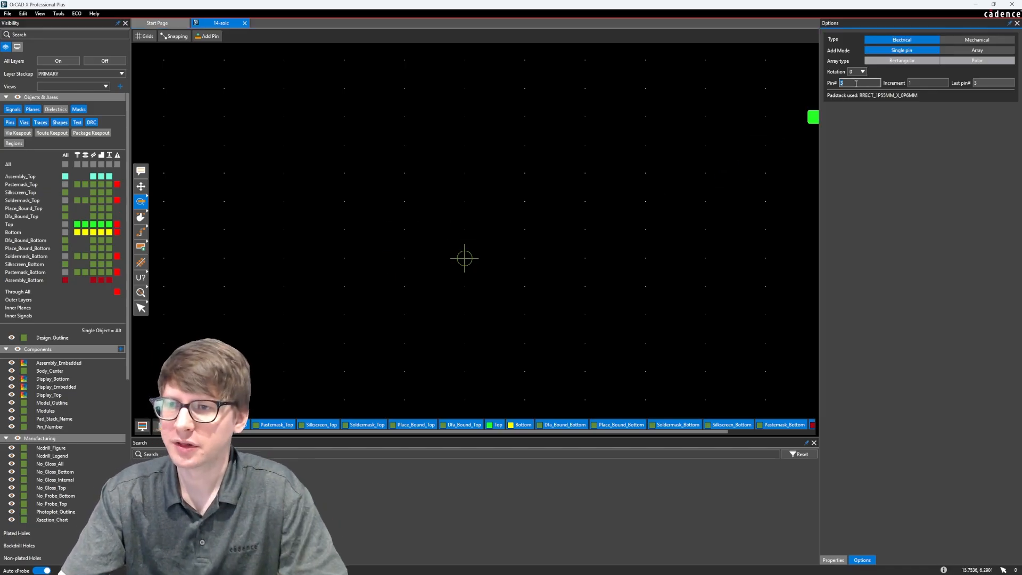
{"action": "left_click", "coordinate": [982, 85]}
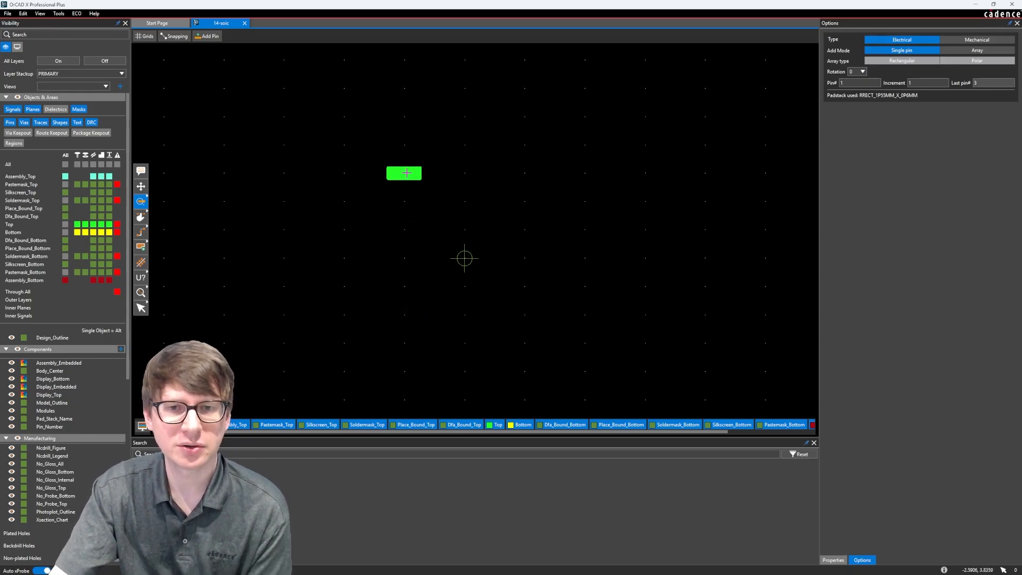
- Place pins 1 to 7 downward on the grid at X -2.7, from Y 3.81 to Y -3.81
{"action": "left_click", "coordinate": [401, 170]}
{"action": "left_click", "coordinate": [404, 201]}
{"action": "left_click", "coordinate": [404, 230]}
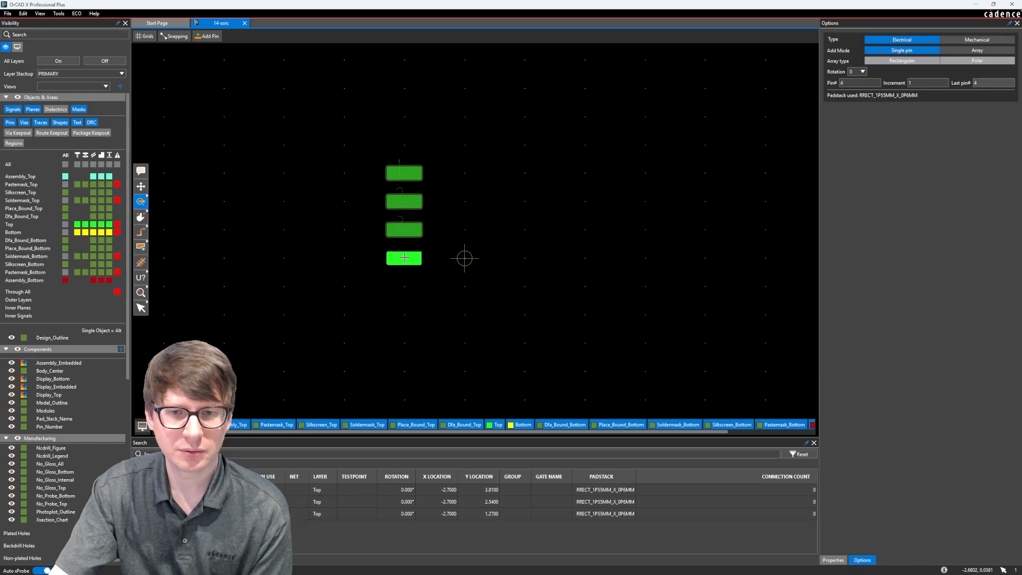
{"action": "left_click", "coordinate": [404, 258]}
{"action": "left_click", "coordinate": [405, 287]}
{"action": "left_click", "coordinate": [405, 314]}
{"action": "left_click", "coordinate": [405, 341]}
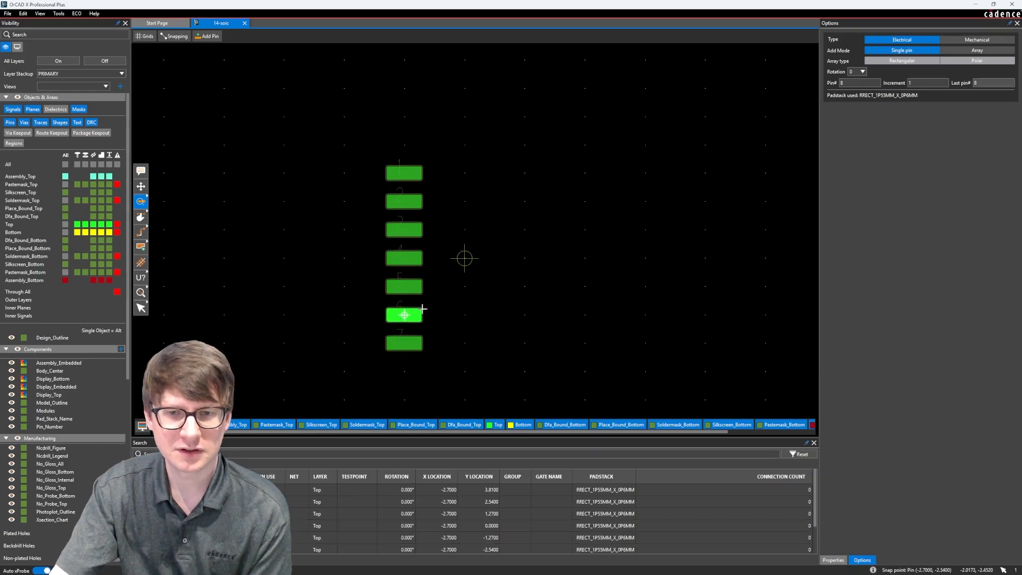
- Place pins 8 to 14 upward on the grid at X 2.7, from Y -3.81 to Y 3.81
{"action": "left_click", "coordinate": [526, 342]}
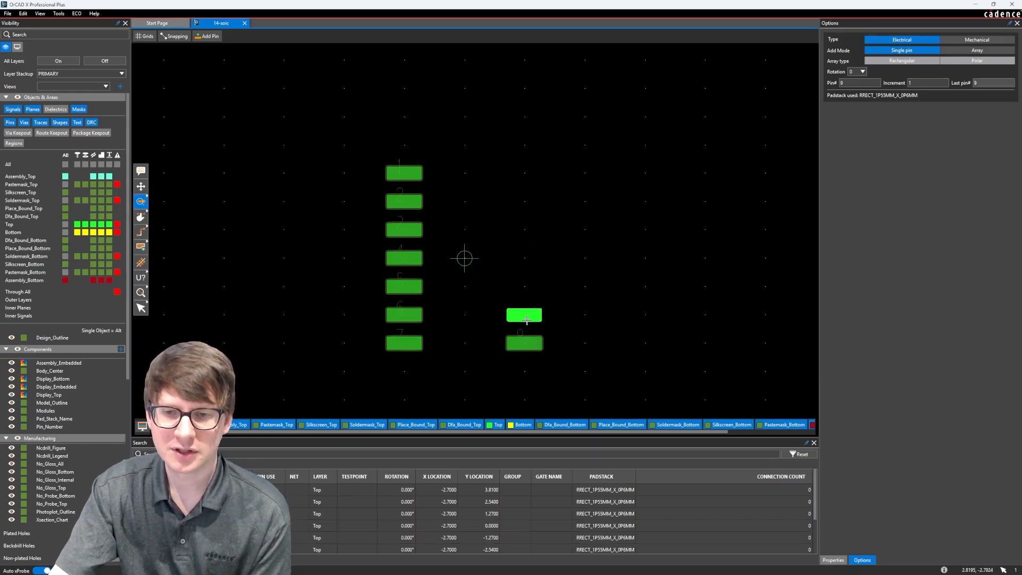
{"action": "left_click", "coordinate": [524, 314]}
{"action": "left_click", "coordinate": [523, 286]}
{"action": "left_click", "coordinate": [520, 257]}
{"action": "left_click", "coordinate": [519, 228]}
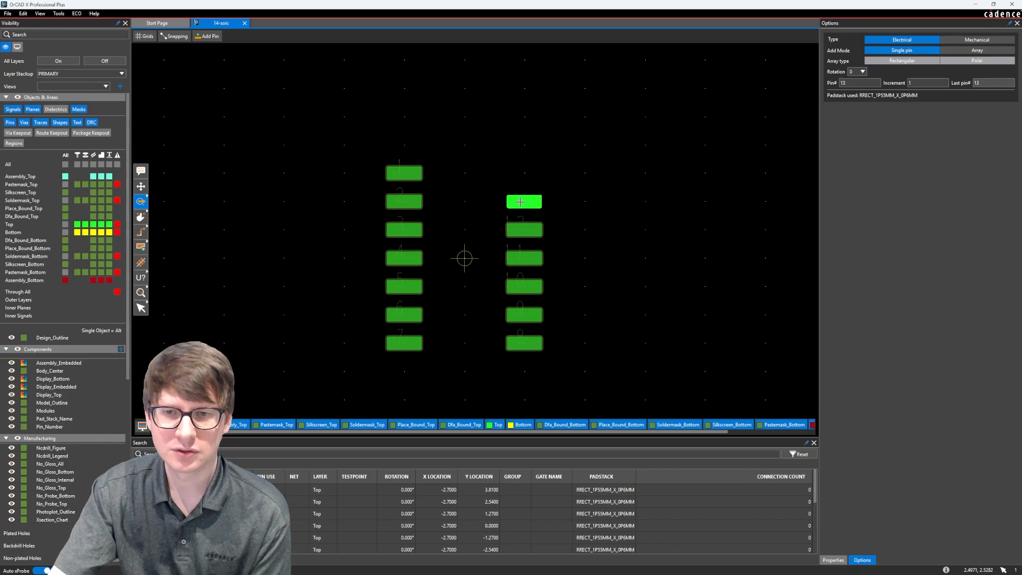
{"action": "left_click", "coordinate": [523, 200]}
{"action": "left_click", "coordinate": [524, 173]}
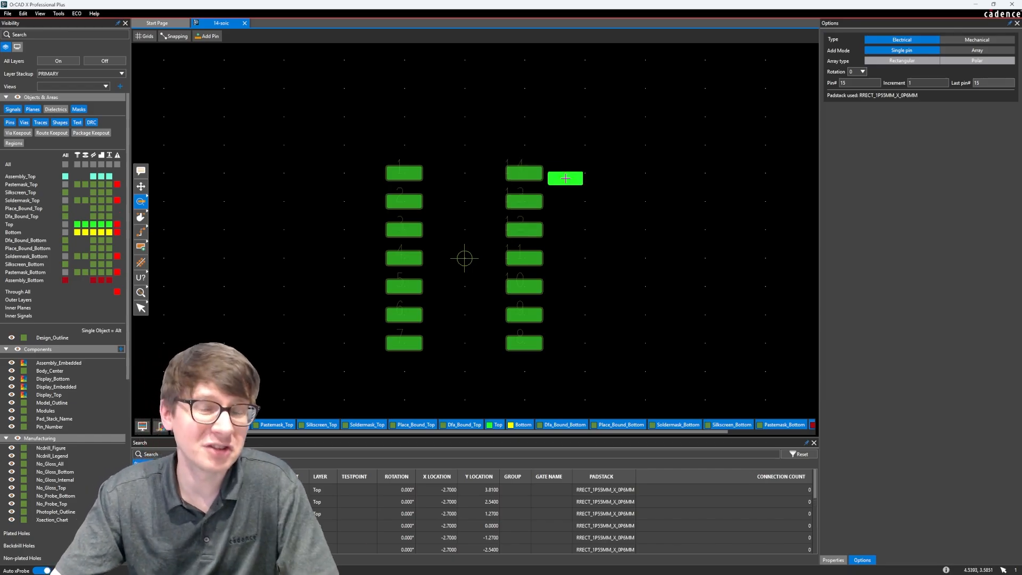
- Place a rectangular pin array, 1 by 7 pins with Y pitch 1.27, starting at about X 10.8, Y 3.81
{"action": "left_click", "coordinate": [953, 53]}
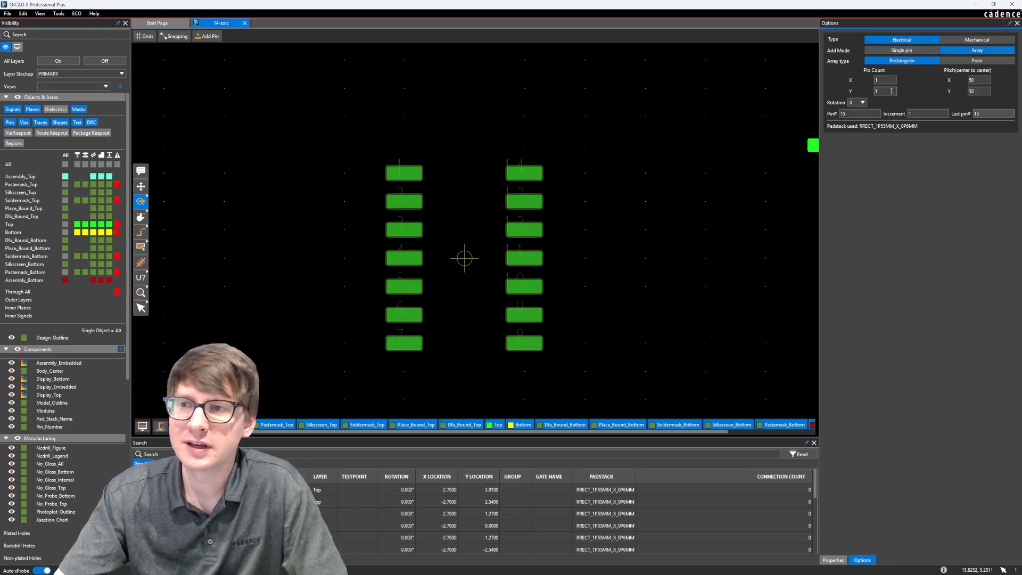
{"action": "double_click", "coordinate": [980, 79]}
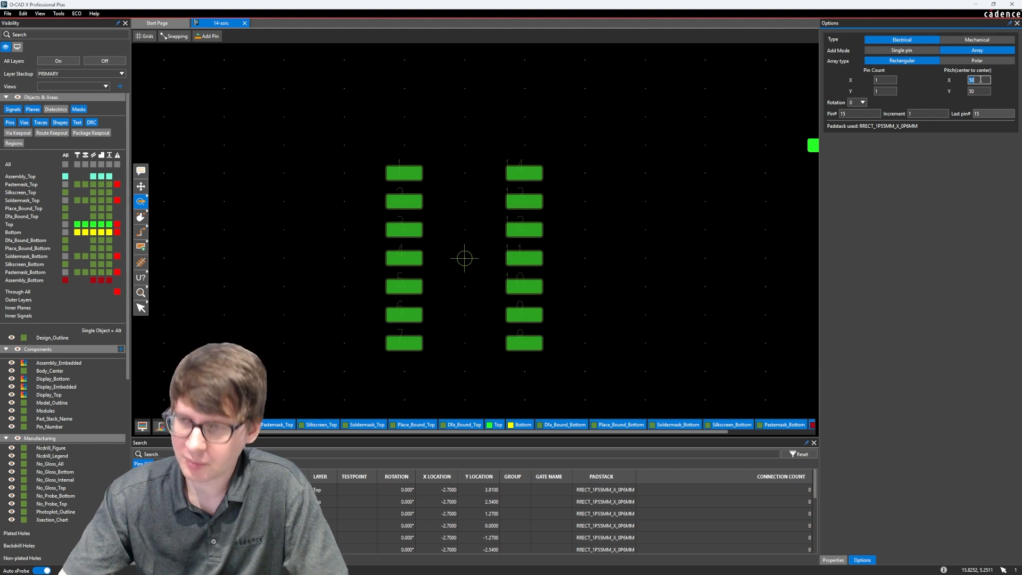
{"action": "double_click", "coordinate": [967, 91]}
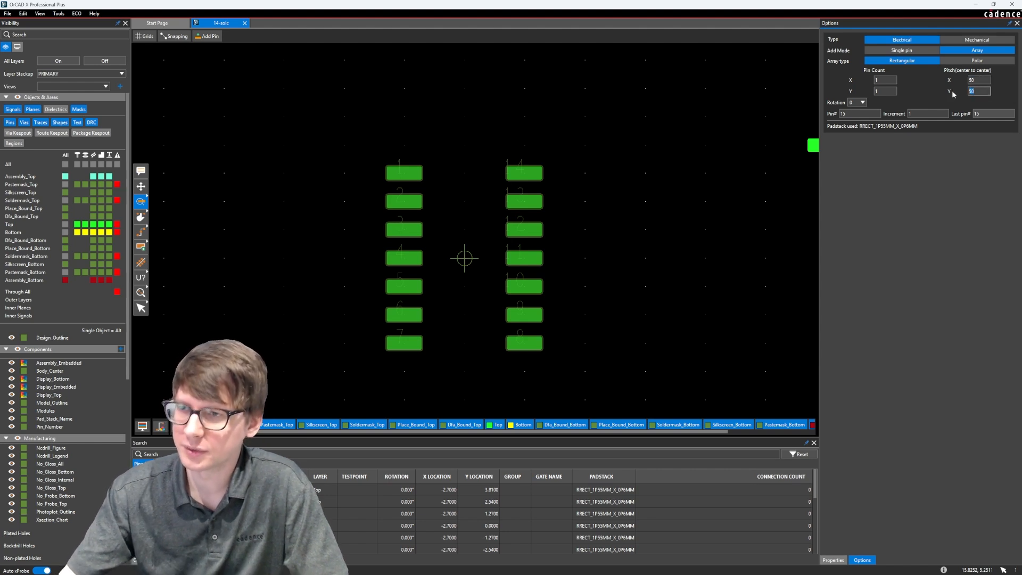
{"action": "type", "text": "1.27"}
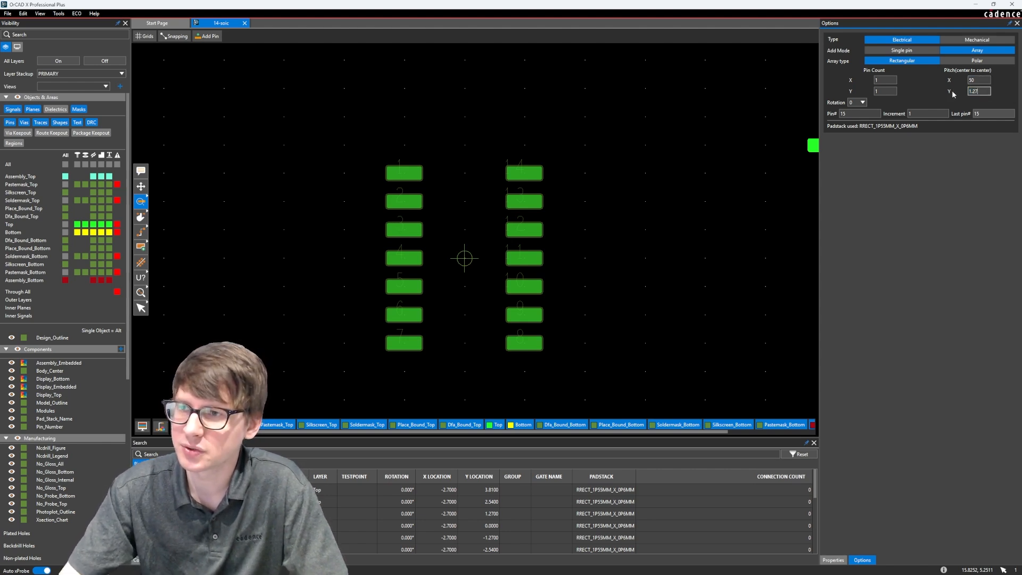
{"action": "double_click", "coordinate": [884, 91]}
{"action": "type", "text": "7"}
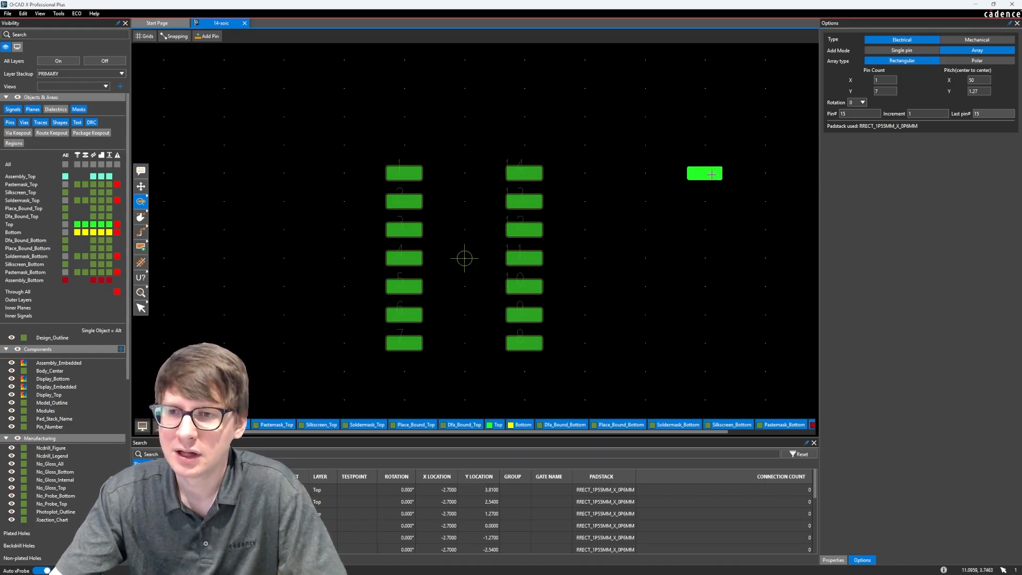
{"action": "left_click", "coordinate": [704, 172]}
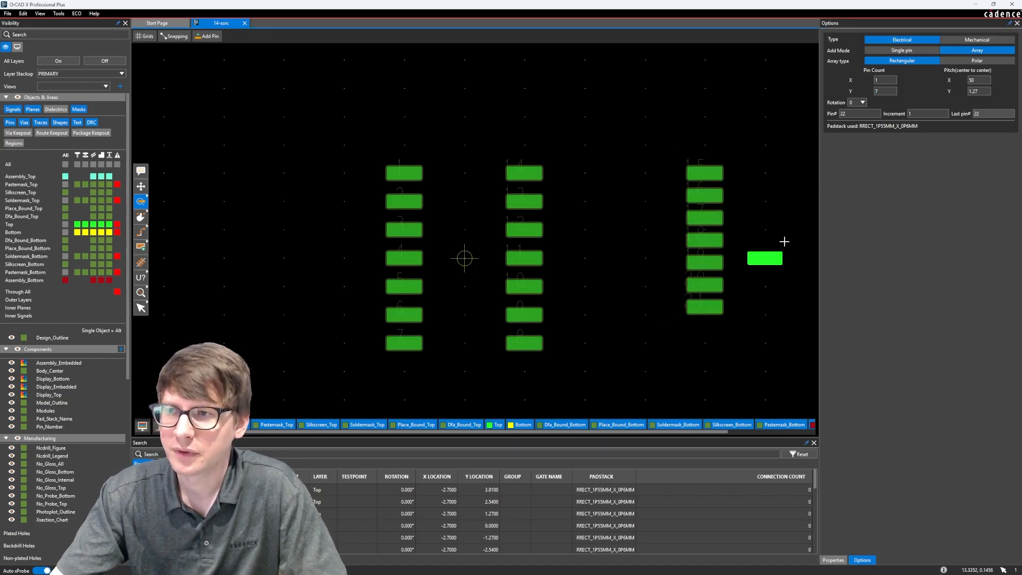
- Place a second 1 by 7 pin array at about X 12.7, just beyond the first array, and end pin placement
{"action": "left_click", "coordinate": [984, 90]}
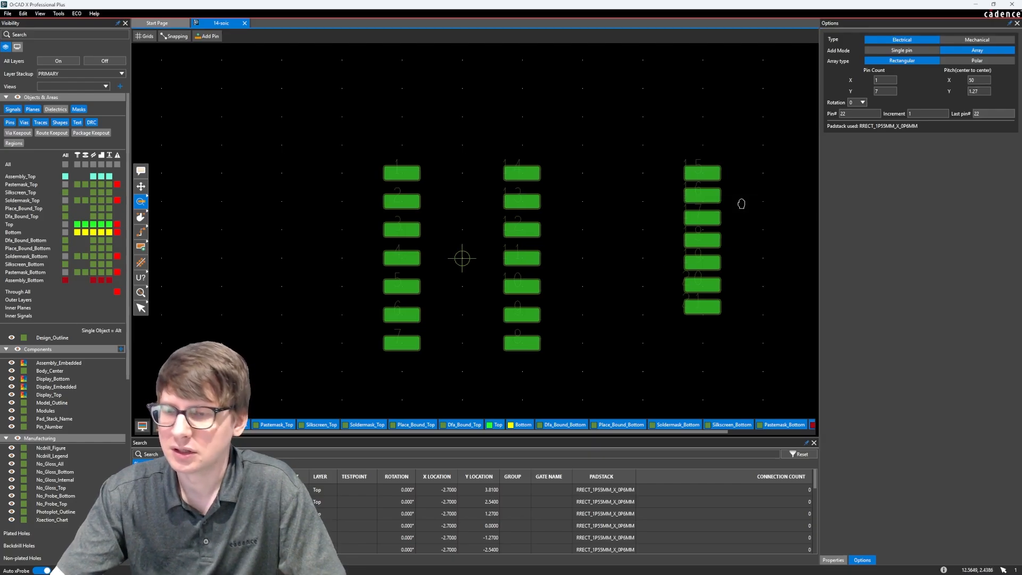
{"action": "middle_click_drag", "start_coordinate": [742, 201], "coordinate": [695, 214]}
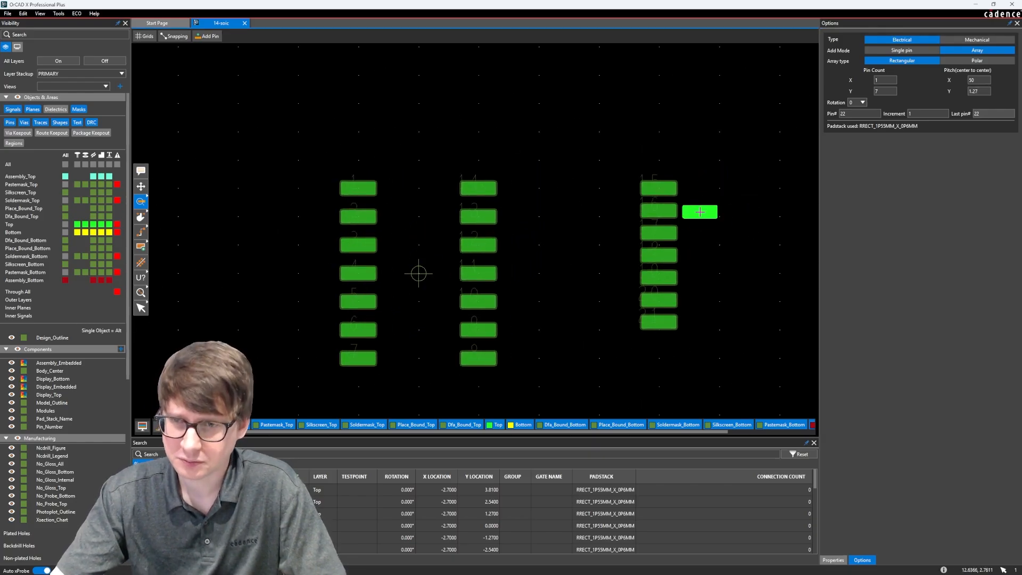
{"action": "key", "text": "Escape"}
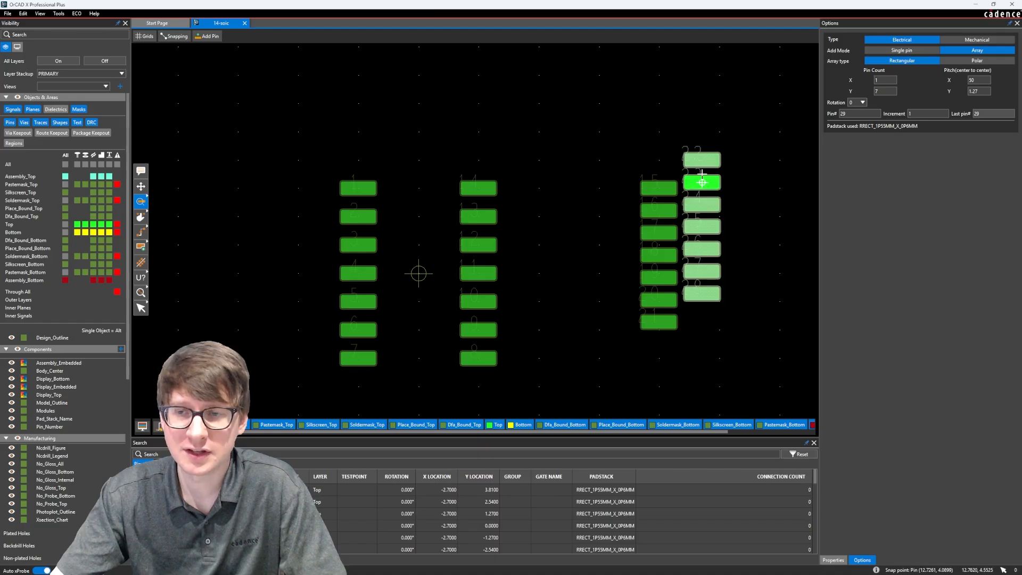
{"action": "left_click", "coordinate": [702, 159]}
{"action": "key", "text": "Escape"}
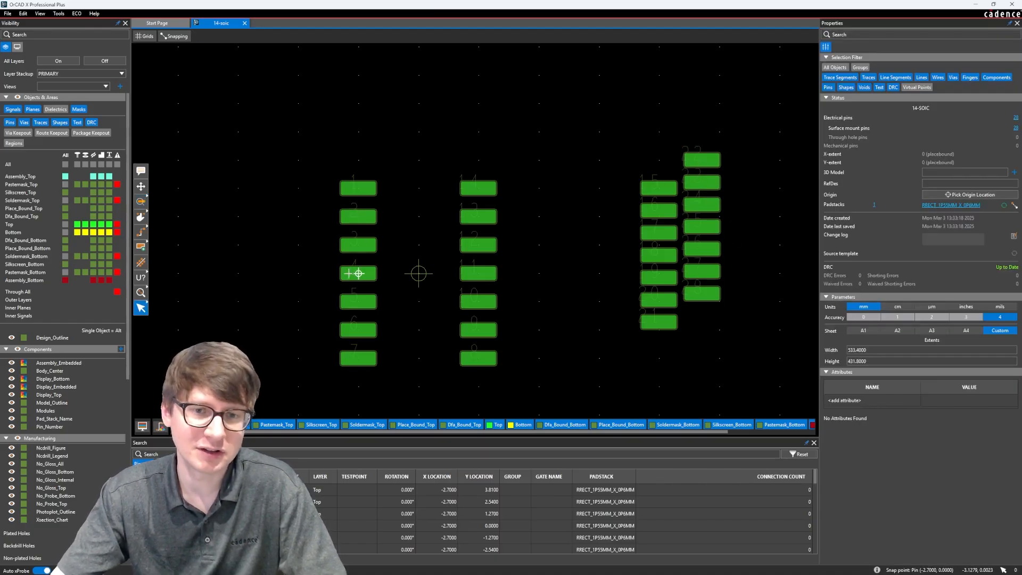
- Delete the two demonstration pin arrays, leaving only the 14 footprint pins around the origin
{"action": "left_click_drag", "start_coordinate": [611, 128], "coordinate": [714, 341]}
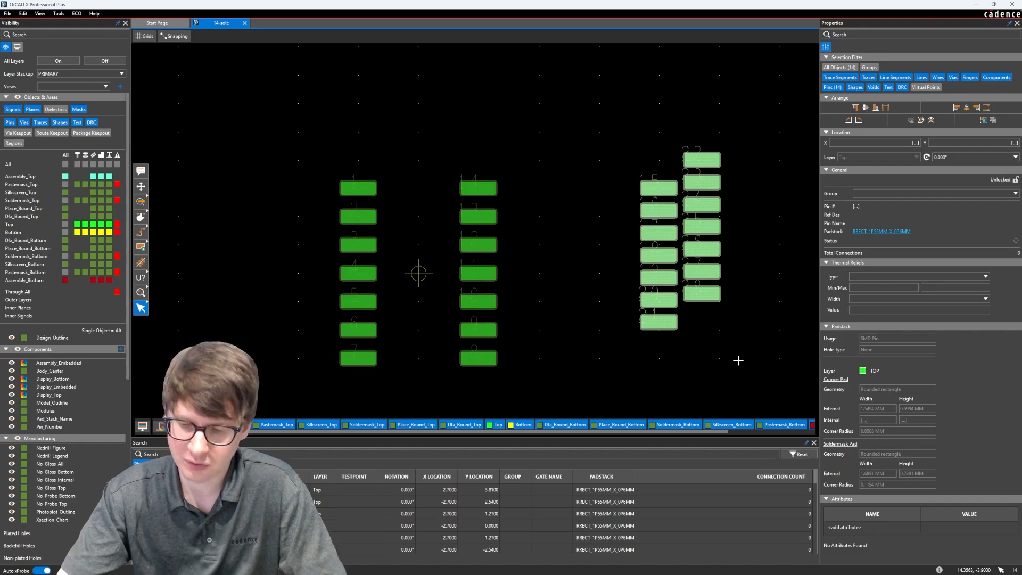
{"action": "key", "text": "Delete"}
{"action": "middle_click_drag", "start_coordinate": [515, 284], "coordinate": [552, 269]}
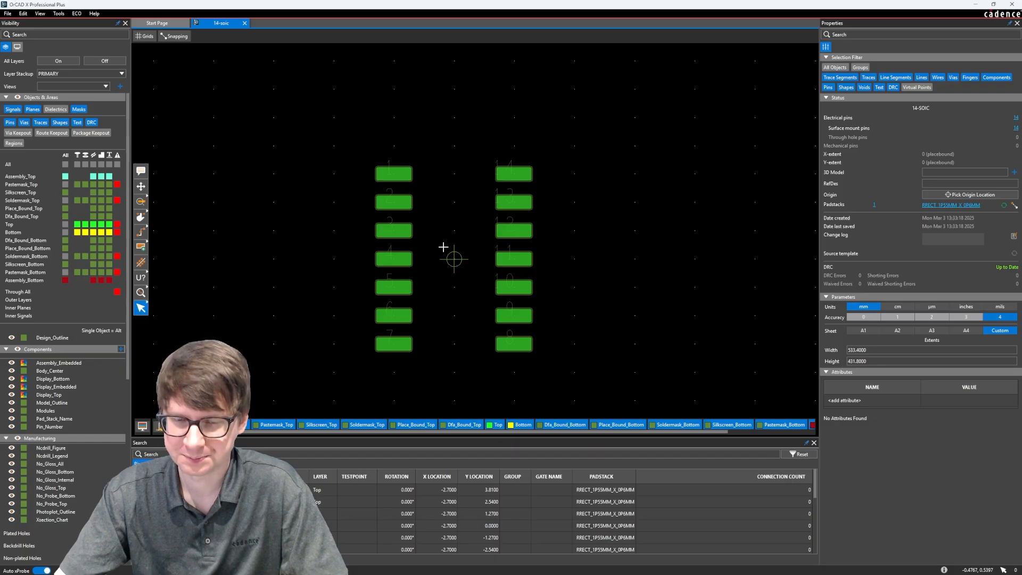
{"action": "middle_click_drag", "start_coordinate": [443, 247], "coordinate": [450, 249]}
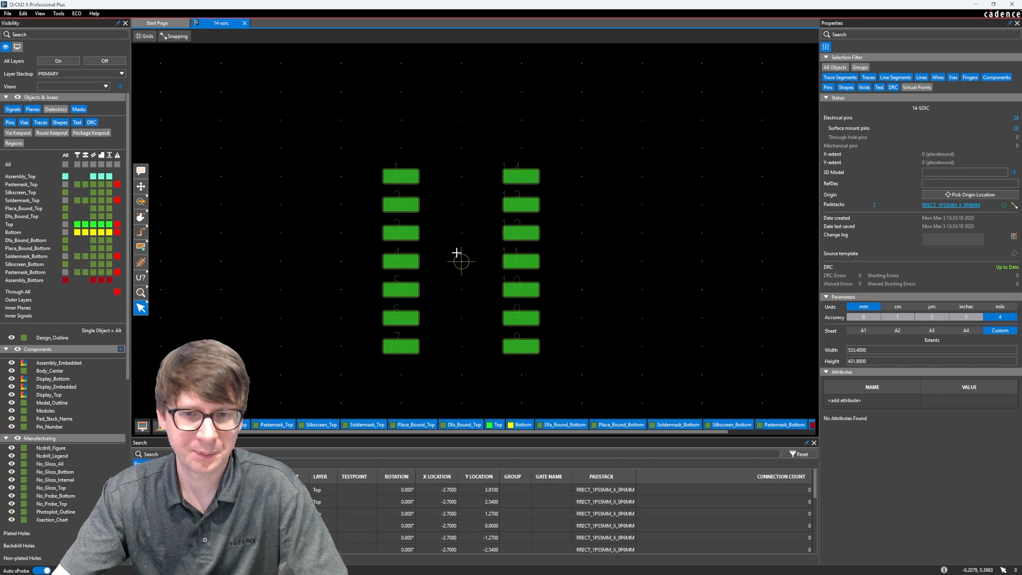
{"action": "middle_click_drag", "start_coordinate": [453, 252], "coordinate": [457, 248]}
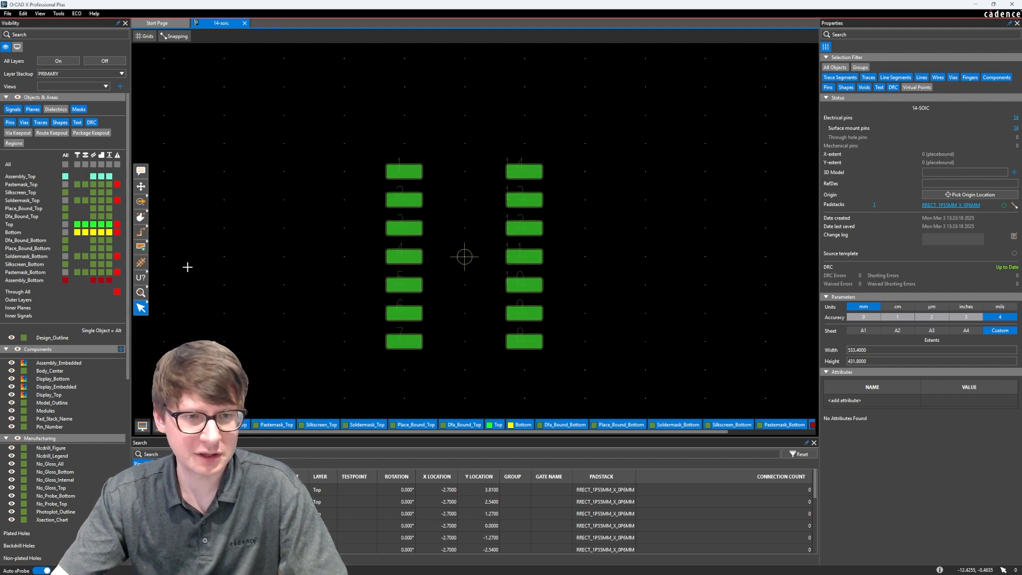
- Change the drawing grid to the .250 / 1.25 MM preset
{"action": "left_click", "coordinate": [145, 36]}
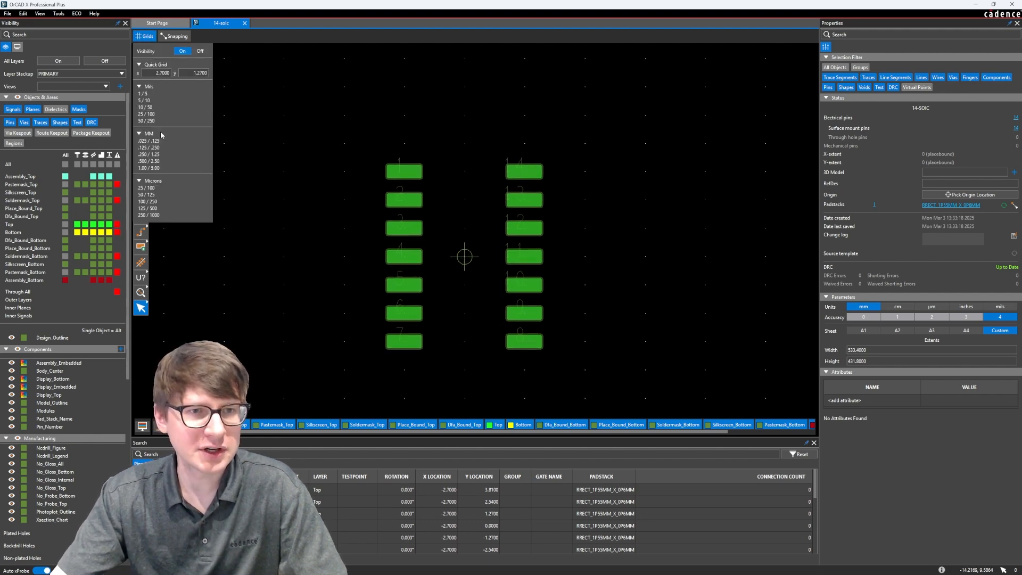
{"action": "left_click", "coordinate": [161, 148]}
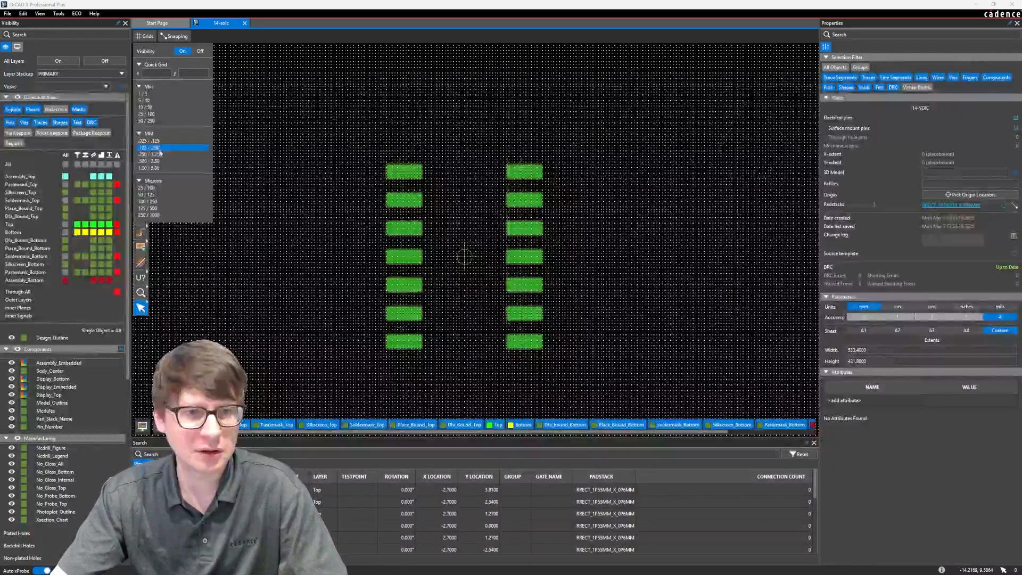
{"action": "left_click", "coordinate": [162, 155]}
{"action": "left_click", "coordinate": [333, 233]}
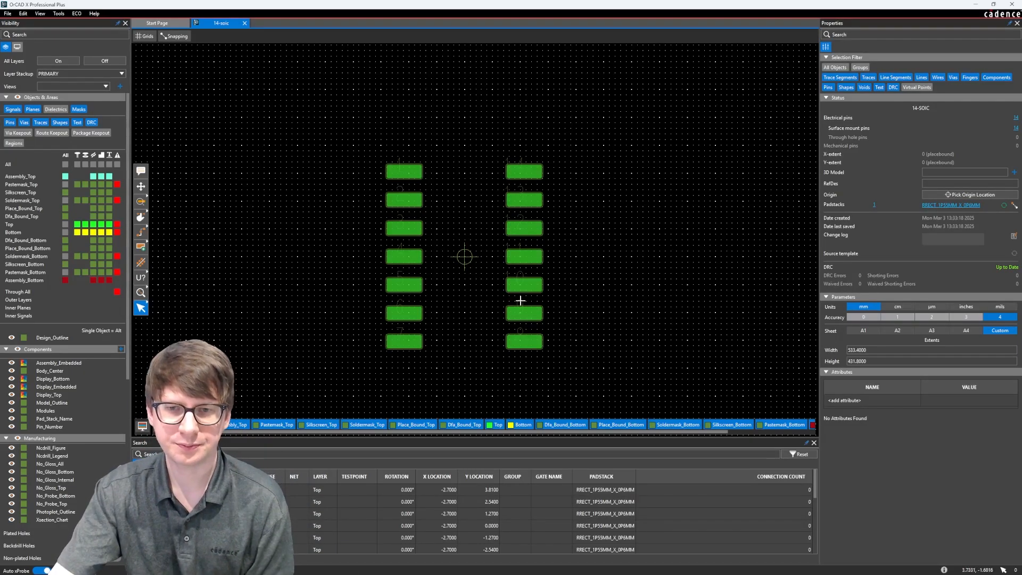
- Start the Add Line command with its use set to Silkscreen and its layer set to Silkscreen_Top
{"action": "mouse_move", "coordinate": [404, 282]}
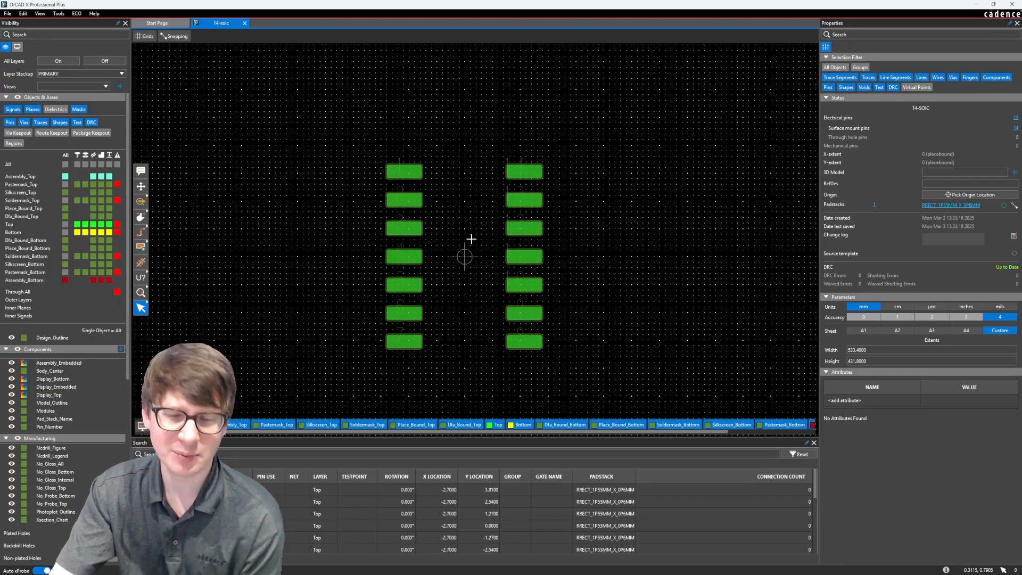
{"action": "left_click", "coordinate": [140, 240]}
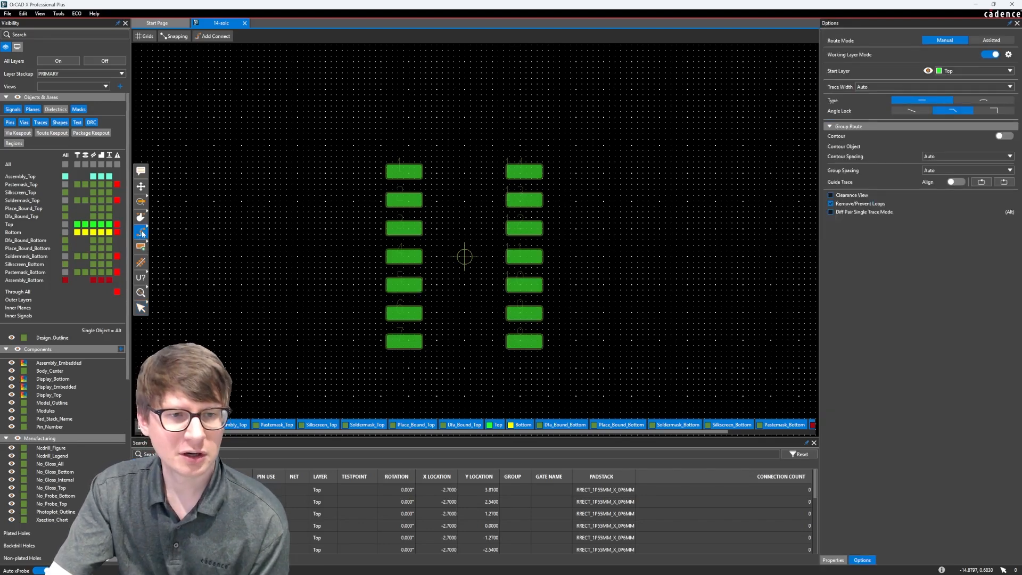
{"action": "mouse_move", "coordinate": [142, 248]}
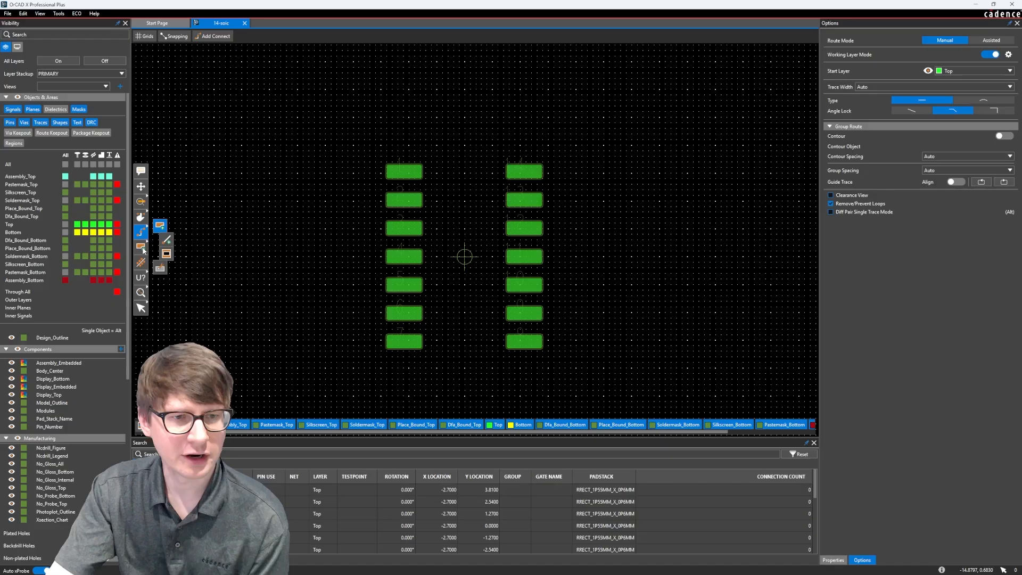
{"action": "left_click", "coordinate": [170, 239]}
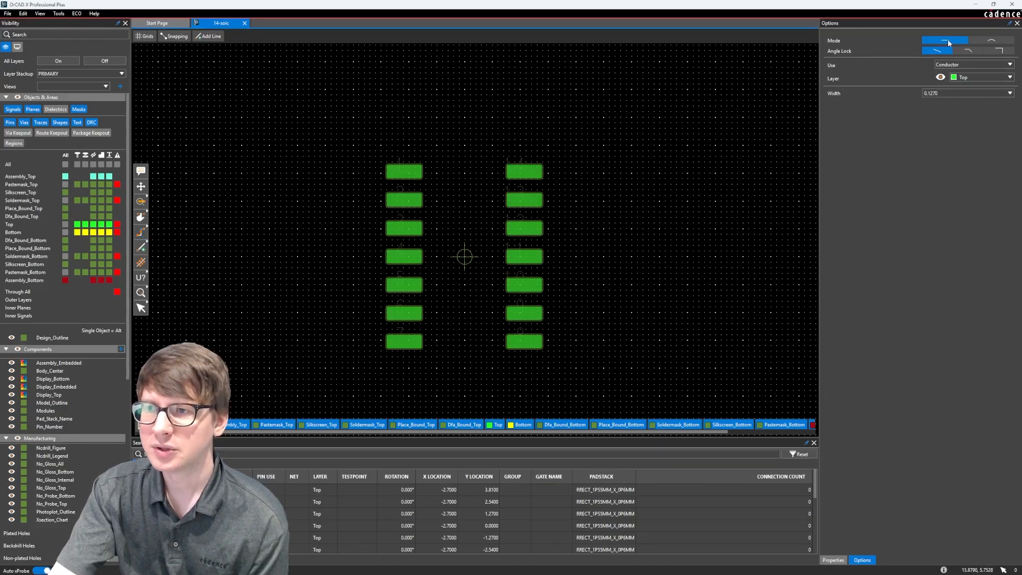
{"action": "left_click", "coordinate": [971, 65]}
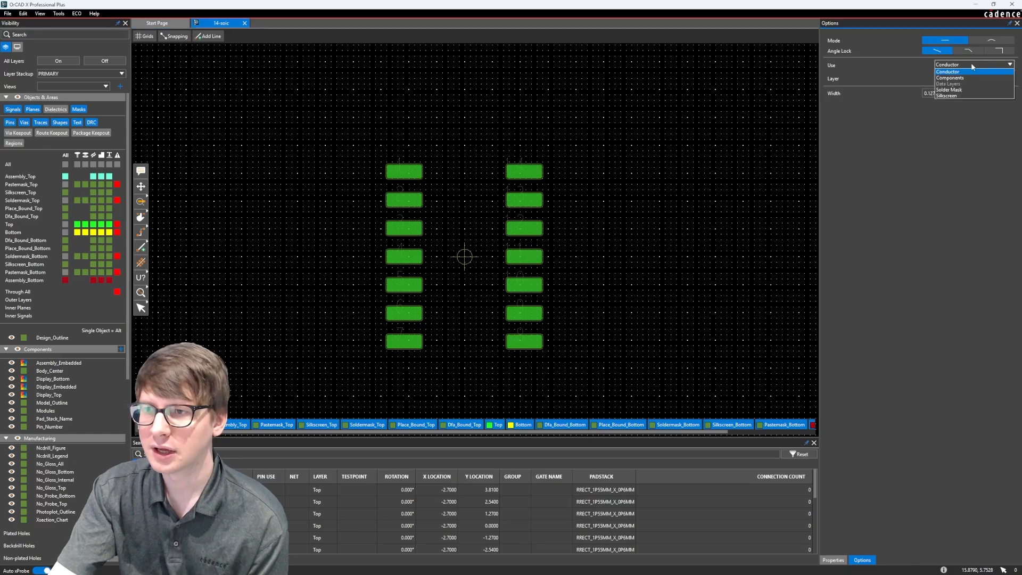
{"action": "left_click", "coordinate": [970, 92]}
{"action": "left_click", "coordinate": [971, 79]}
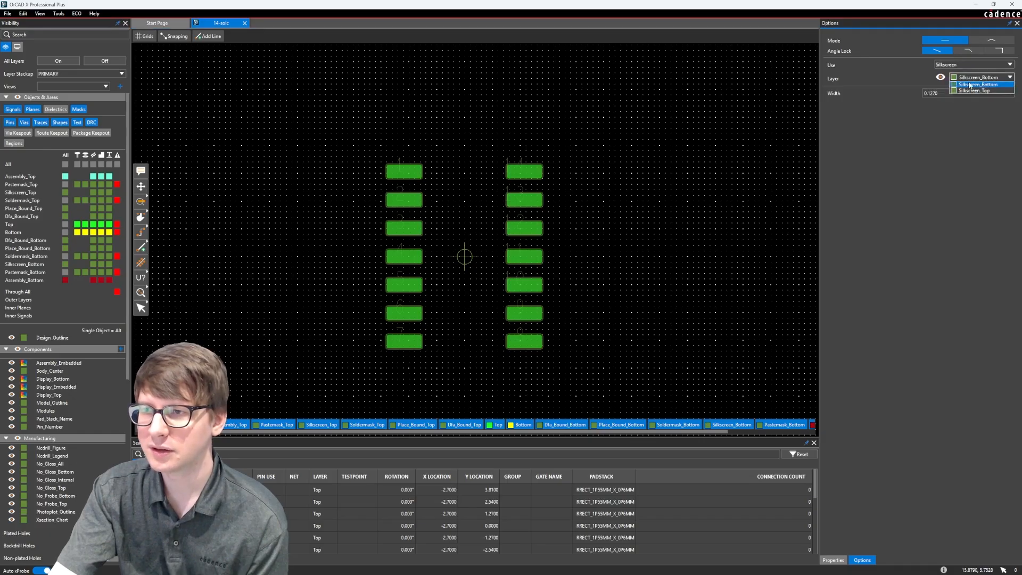
{"action": "left_click", "coordinate": [971, 85]}
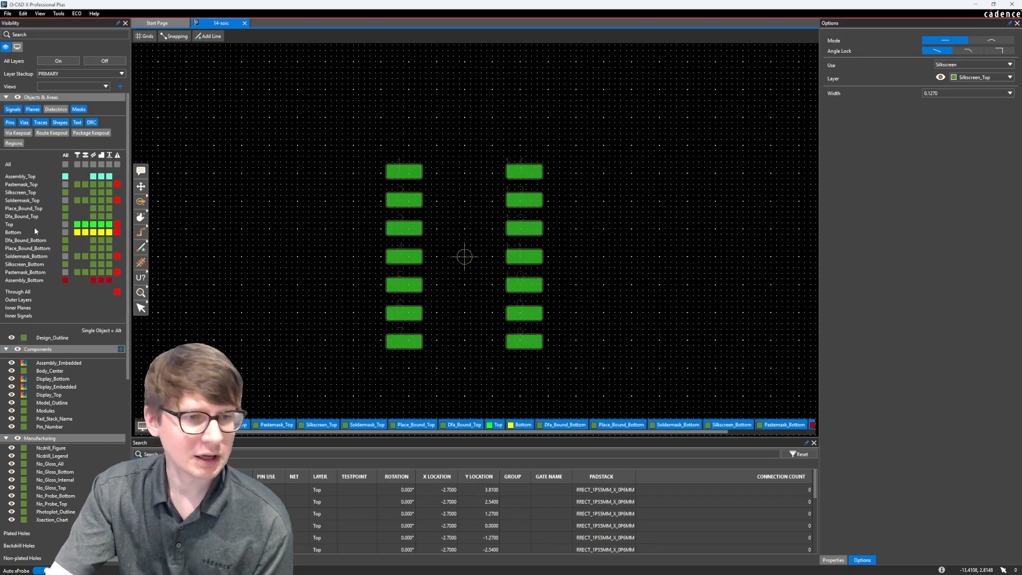
- Change the display colour of the whole Silkscreen_Top layer to white
{"action": "right_click", "coordinate": [65, 192]}
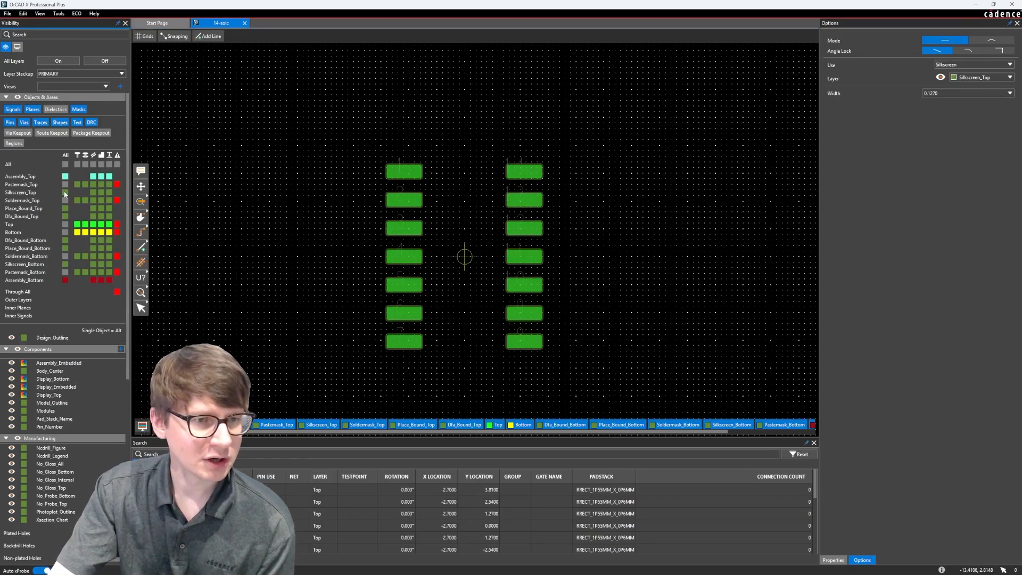
{"action": "left_click_drag", "start_coordinate": [104, 189], "coordinate": [64, 110]}
{"action": "left_click", "coordinate": [19, 229]}
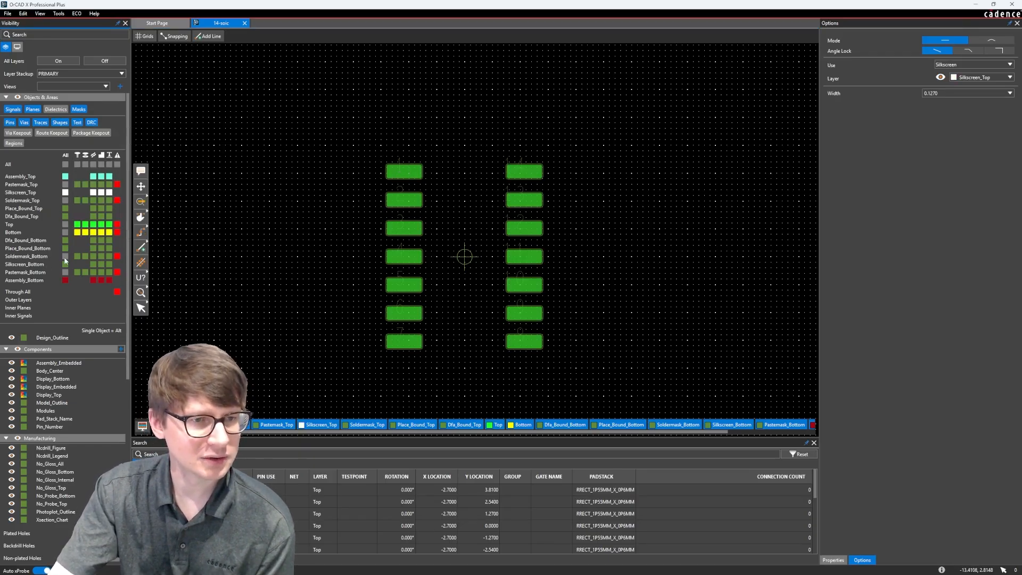
- Draw a horizontal silkscreen line about 3 mm long between pins 1 and 14 at Y 4.25, centred on the origin
{"action": "scroll", "coordinate": [454, 160], "scroll_direction": "up", "scroll_amount": 2}
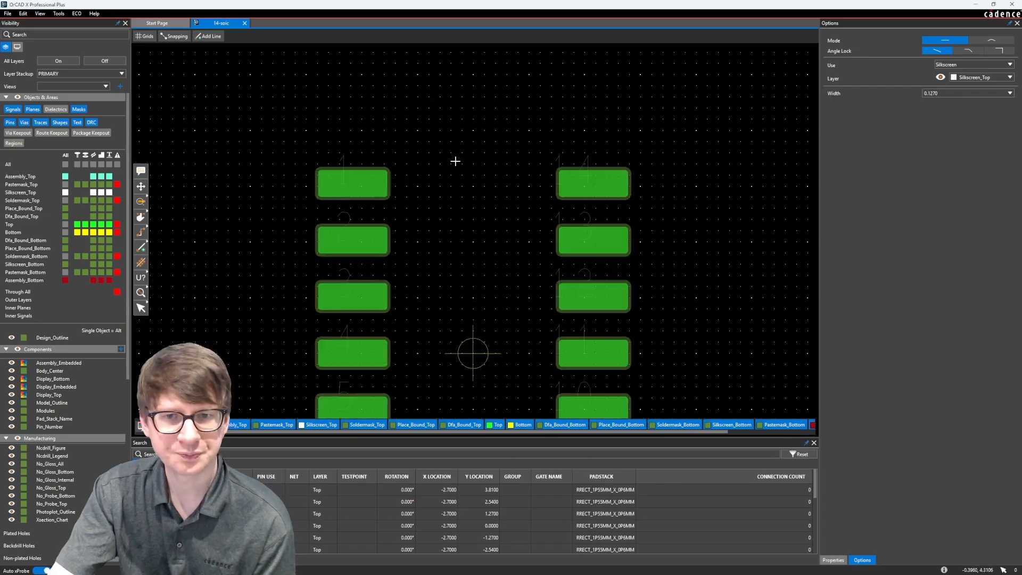
{"action": "scroll", "coordinate": [431, 250], "scroll_direction": "down", "scroll_amount": 2}
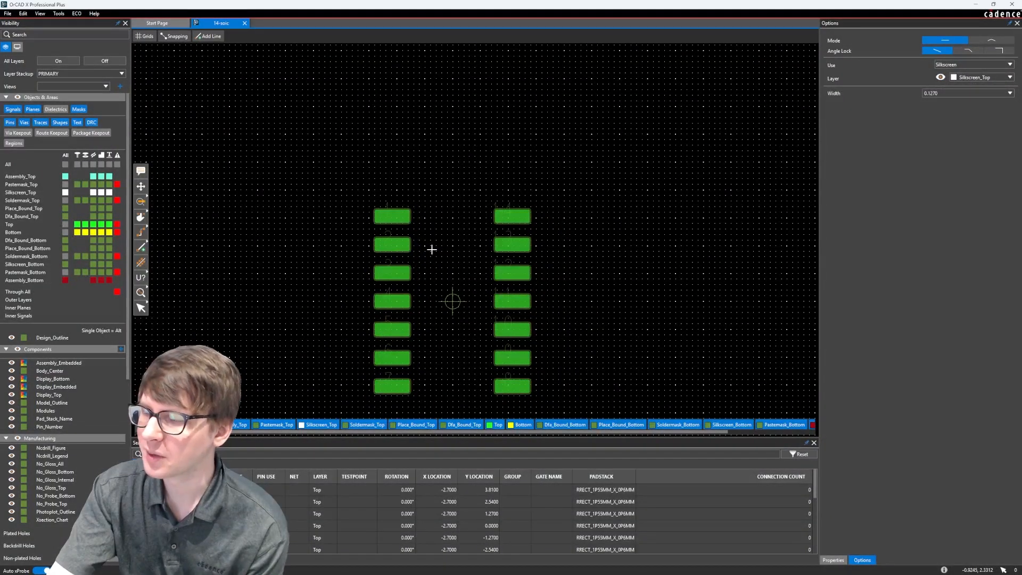
{"action": "middle_click_drag", "start_coordinate": [448, 255], "coordinate": [363, 200]}
{"action": "scroll", "coordinate": [353, 163], "scroll_direction": "up", "scroll_amount": 2}
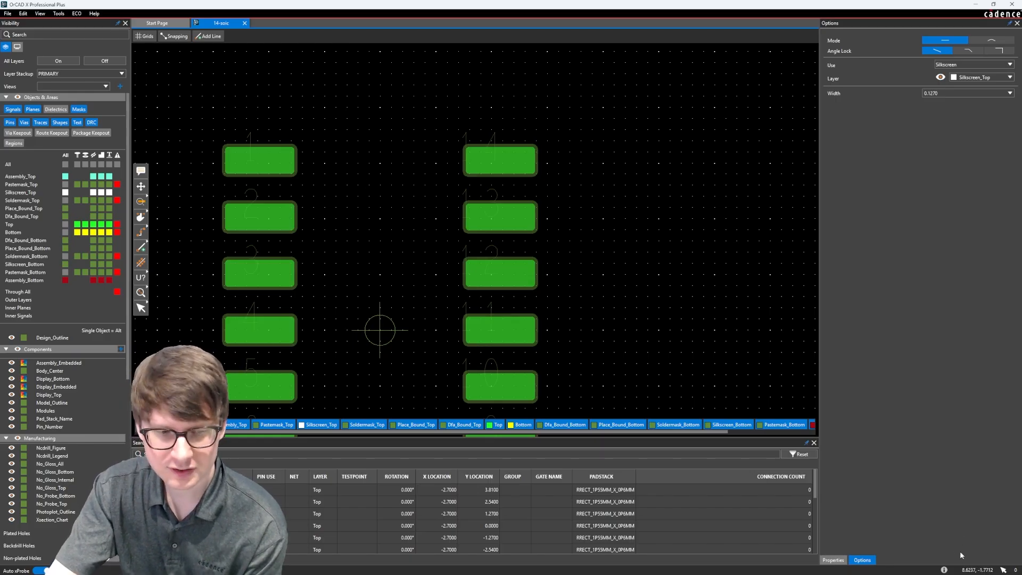
{"action": "left_click", "coordinate": [171, 39]}
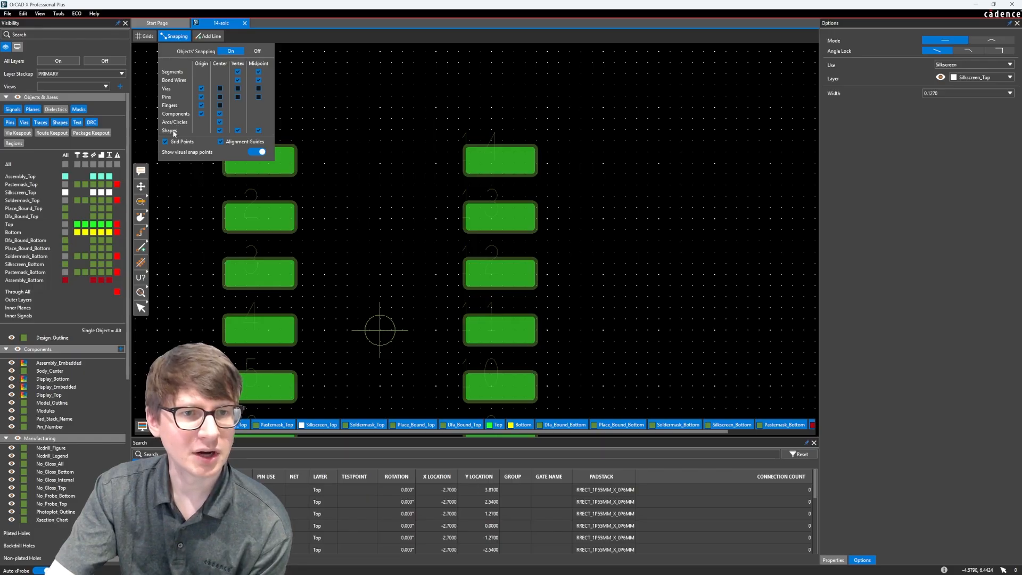
{"action": "left_click", "coordinate": [176, 38]}
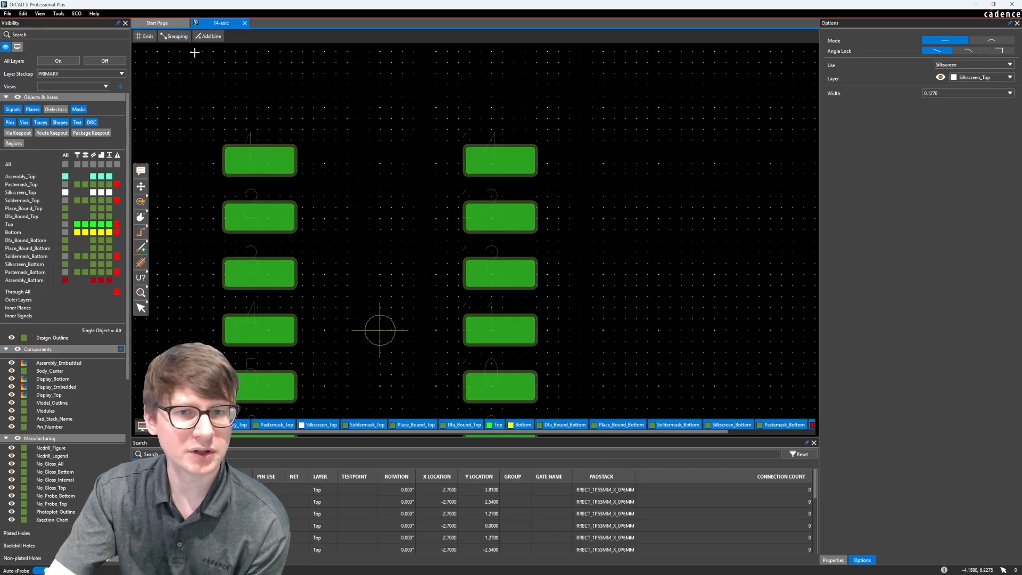
{"action": "left_click", "coordinate": [314, 139]}
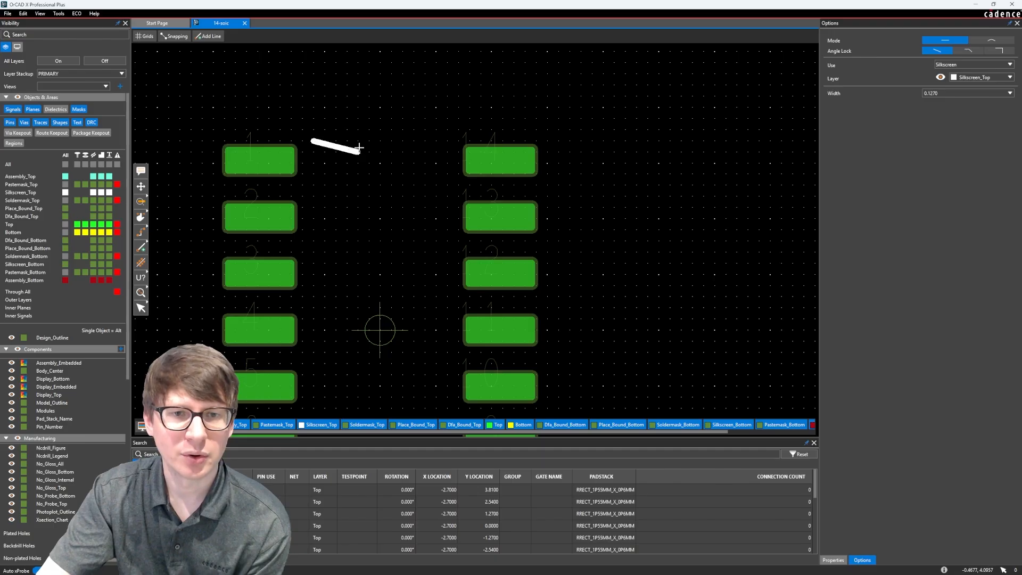
{"action": "double_click", "coordinate": [448, 139]}
- Draw a matching horizontal silkscreen line about 3 mm long between pins 7 and 8 at about Y -4.25
{"action": "middle_click_drag", "start_coordinate": [398, 245], "coordinate": [411, 79]}
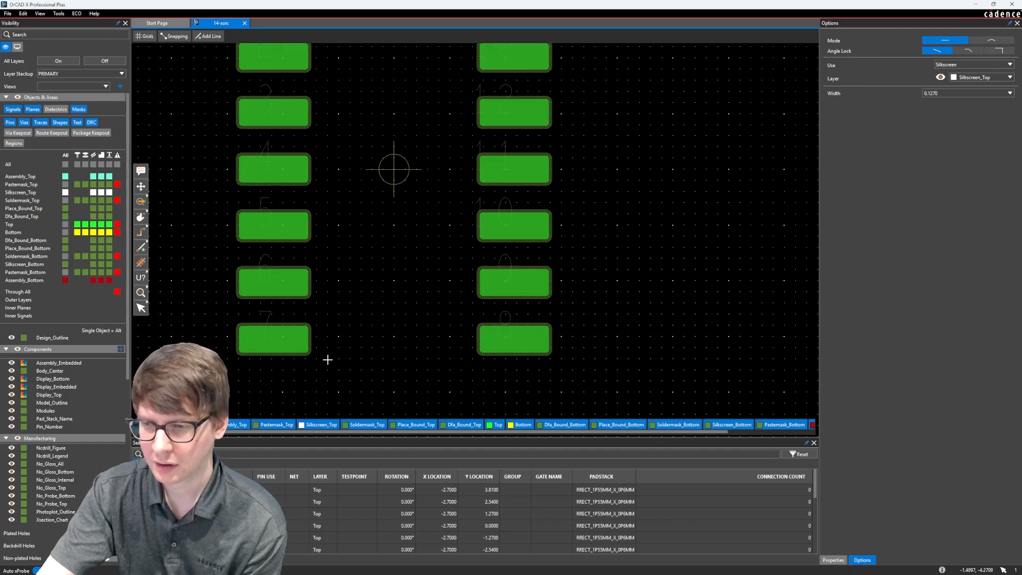
{"action": "left_click", "coordinate": [328, 360]}
{"action": "double_click", "coordinate": [466, 358]}
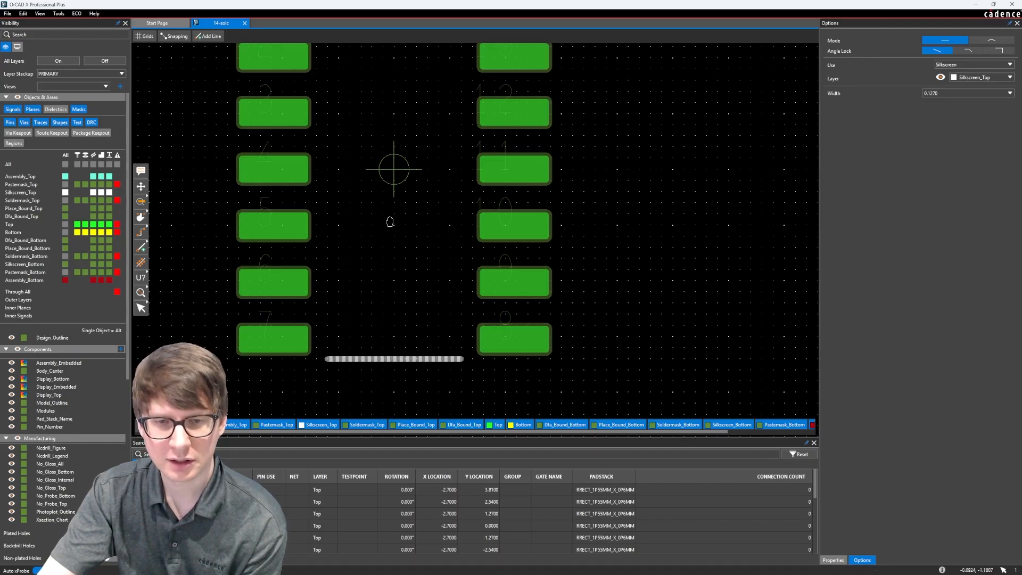
- Add a semicircular silkscreen notch of about 0.5 mm radius below the middle of the upper line, and end the line command
{"action": "middle_click_drag", "start_coordinate": [388, 222], "coordinate": [387, 265]}
{"action": "scroll", "coordinate": [387, 264], "scroll_direction": "down", "scroll_amount": 1}
{"action": "scroll", "coordinate": [391, 160], "scroll_direction": "up", "scroll_amount": 1}
{"action": "middle_click_drag", "start_coordinate": [393, 152], "coordinate": [390, 215]}
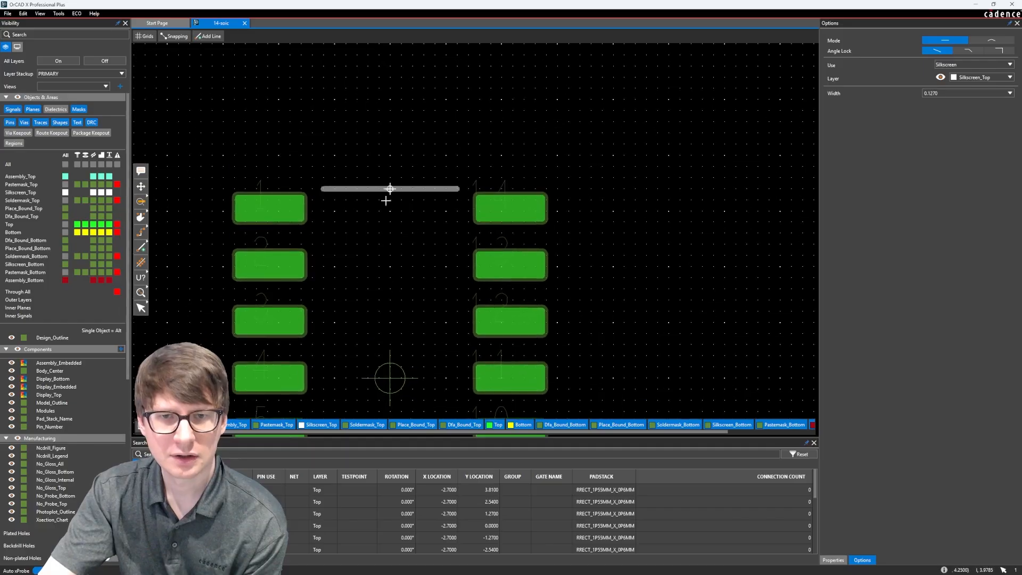
{"action": "right_click", "coordinate": [375, 131]}
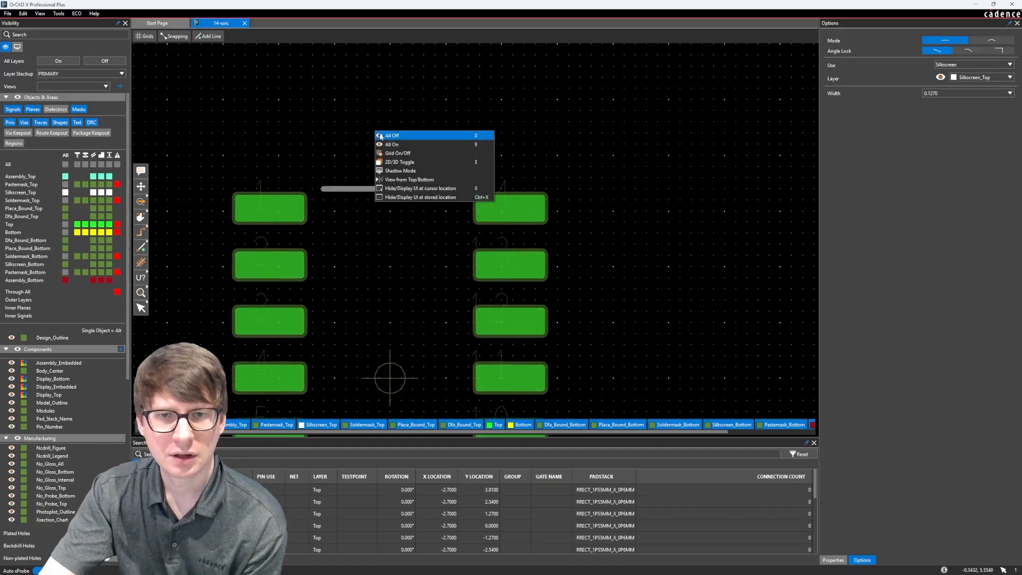
{"action": "left_click", "coordinate": [141, 248]}
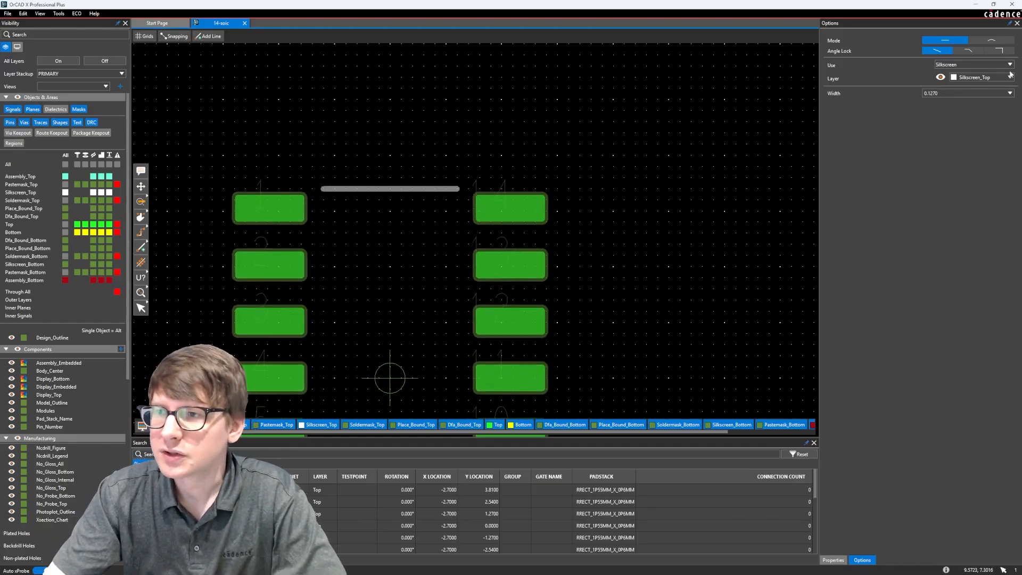
{"action": "left_click", "coordinate": [987, 41]}
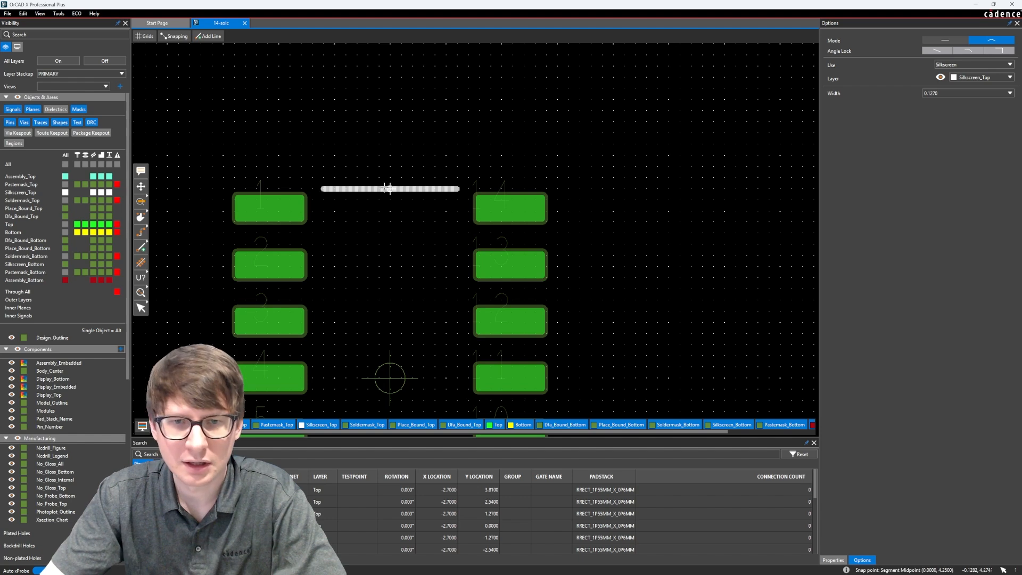
{"action": "left_click", "coordinate": [368, 188]}
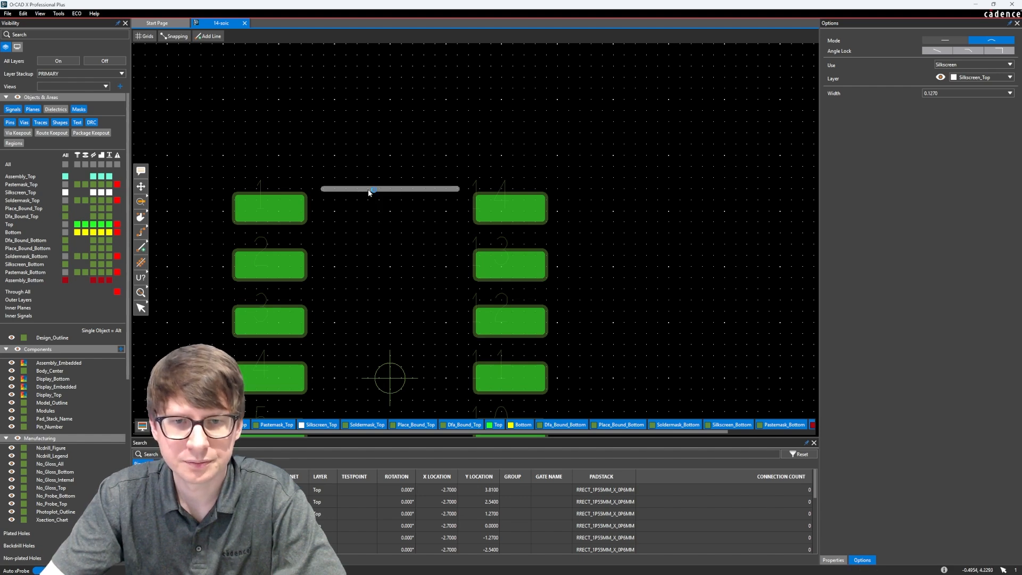
{"action": "left_click", "coordinate": [414, 189]}
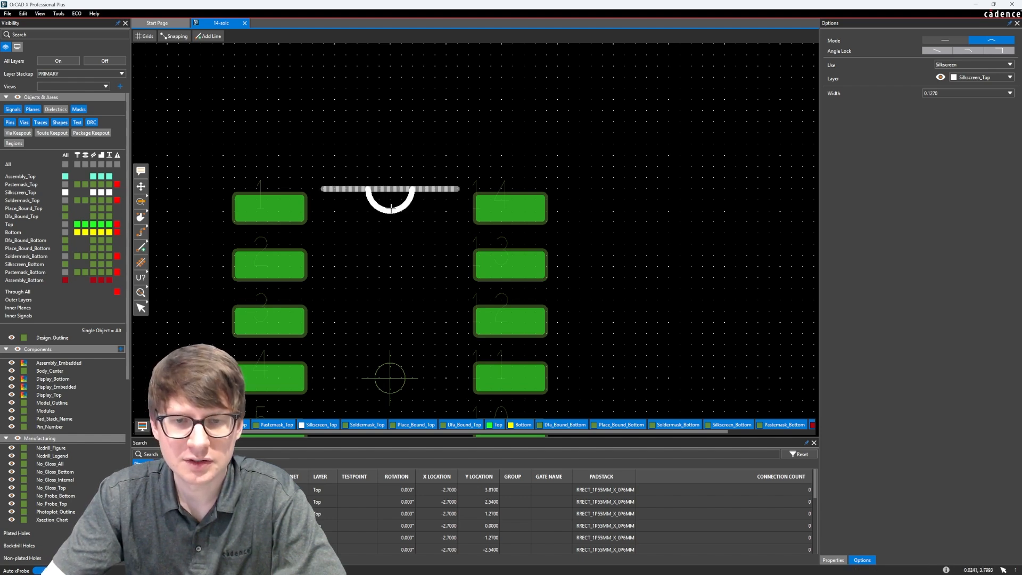
{"action": "left_click", "coordinate": [390, 210]}
{"action": "left_click", "coordinate": [142, 308]}
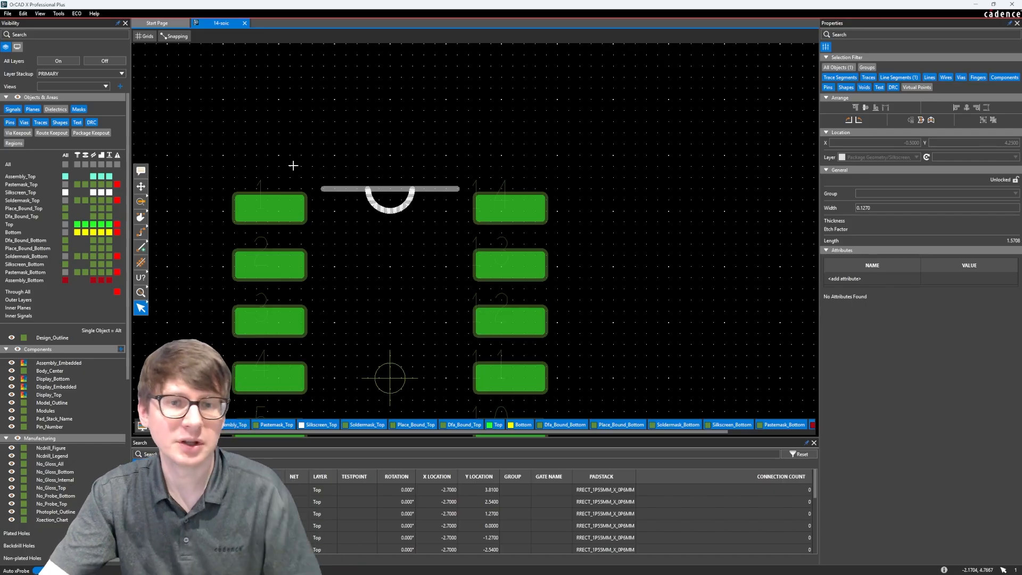
- Draw a filled silkscreen rectangle about 1 mm by 0.25 mm on Silkscreen_Top just above pin 1, and end the shape command
{"action": "scroll", "coordinate": [318, 135], "scroll_direction": "down", "scroll_amount": 2}
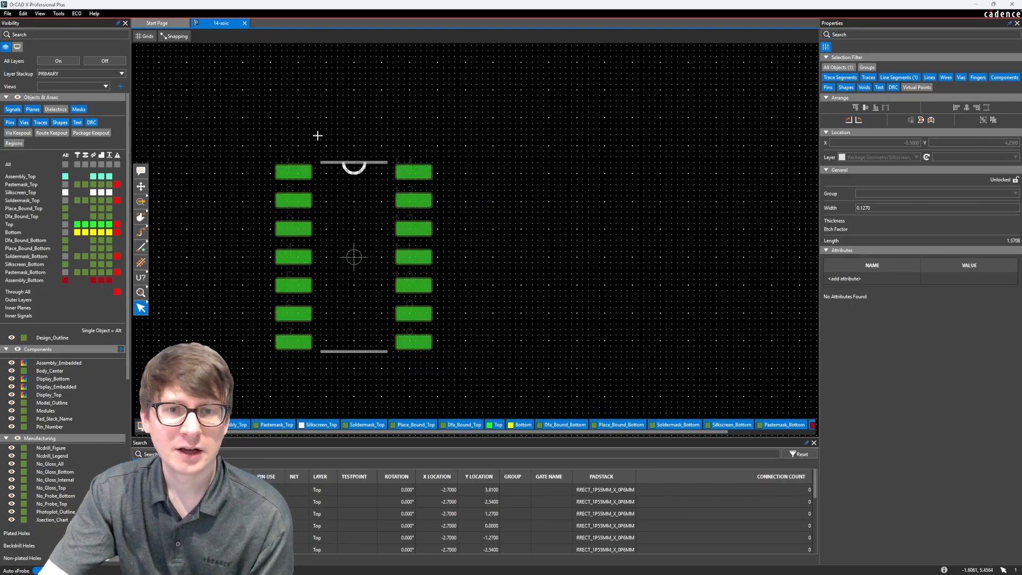
{"action": "left_click", "coordinate": [318, 135]}
{"action": "scroll", "coordinate": [319, 134], "scroll_direction": "up", "scroll_amount": 2}
{"action": "scroll", "coordinate": [302, 185], "scroll_direction": "up", "scroll_amount": 3}
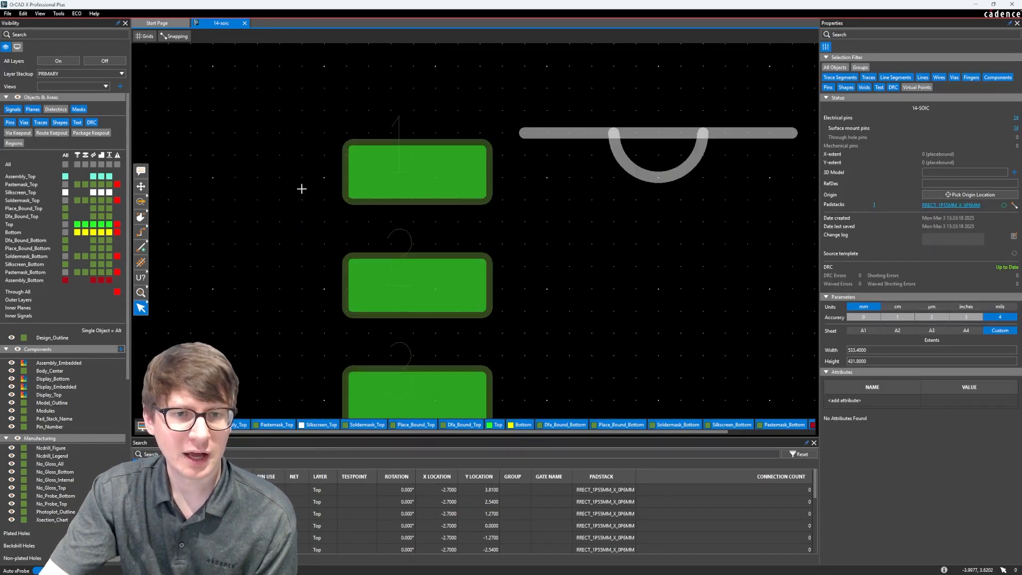
{"action": "middle_click_drag", "start_coordinate": [313, 182], "coordinate": [331, 192]}
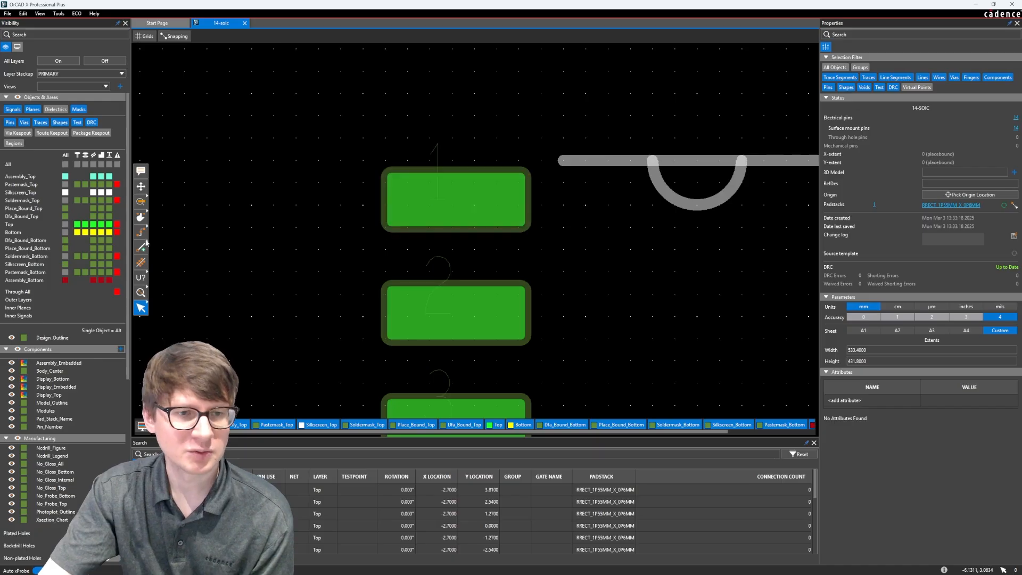
{"action": "mouse_move", "coordinate": [143, 248]}
{"action": "left_click", "coordinate": [160, 222]}
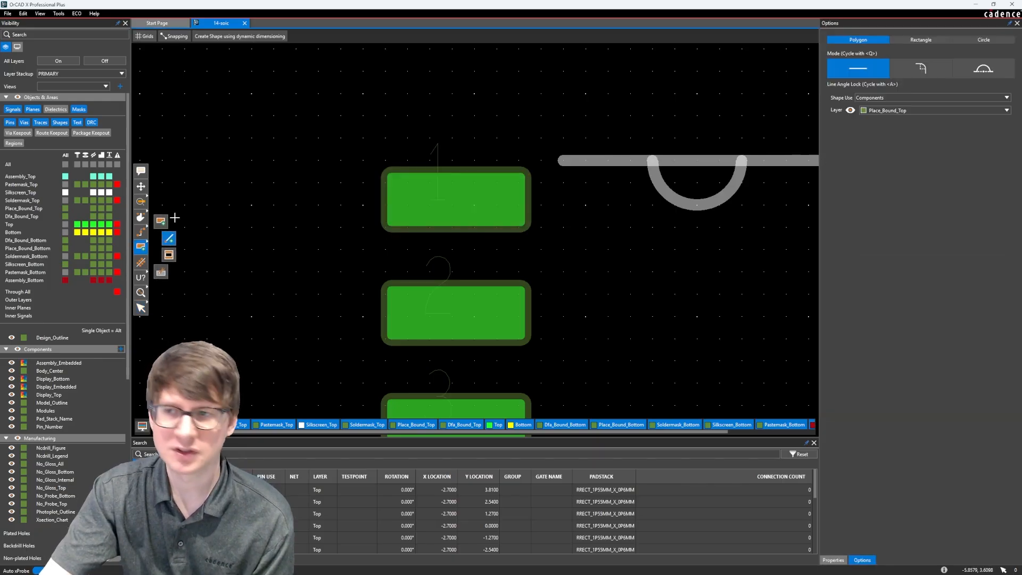
{"action": "left_click", "coordinate": [919, 41]}
{"action": "left_click", "coordinate": [907, 103]}
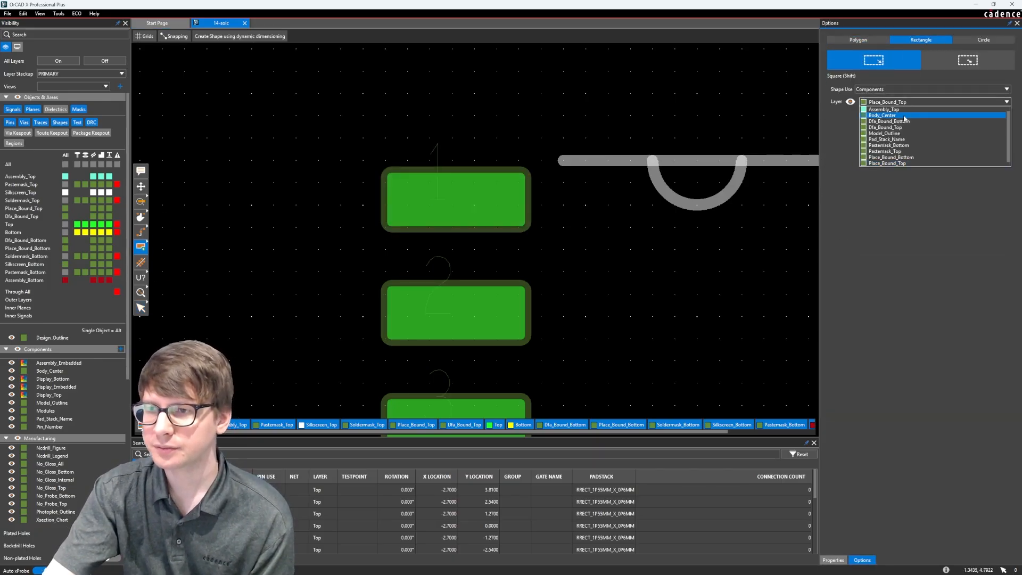
{"action": "left_click", "coordinate": [897, 89]}
{"action": "left_click", "coordinate": [891, 126]}
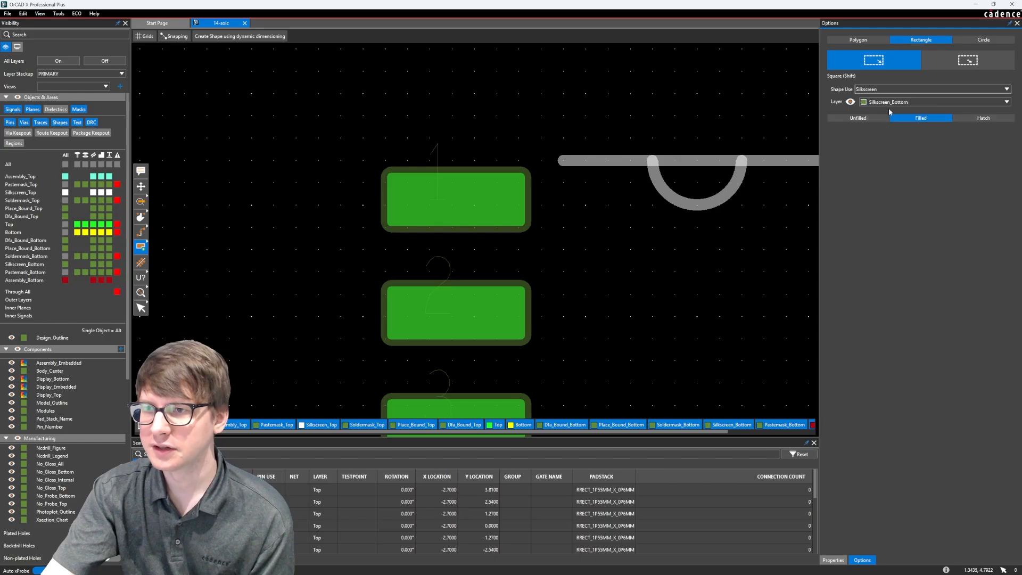
{"action": "left_click", "coordinate": [892, 102]}
{"action": "left_click", "coordinate": [885, 108]}
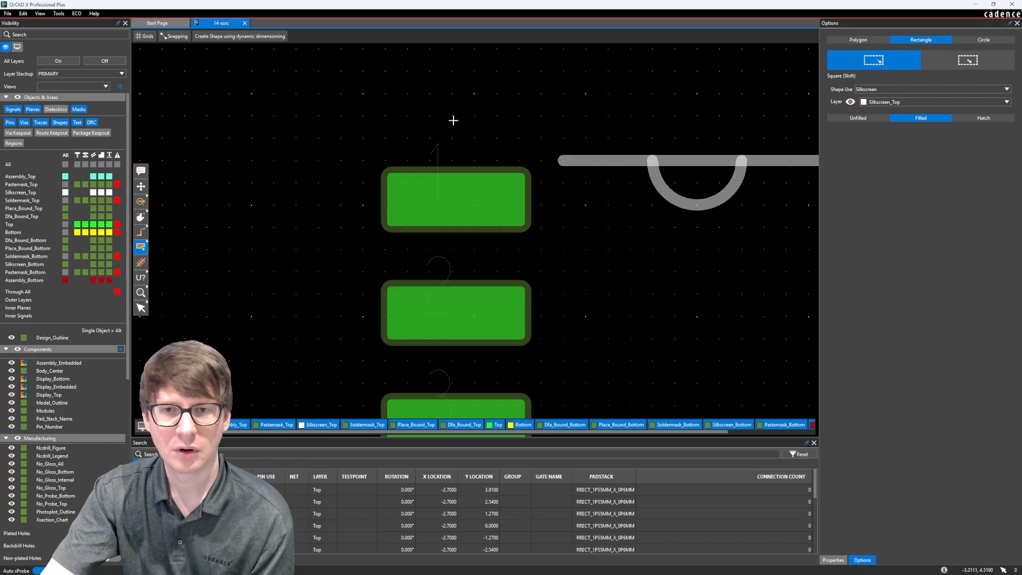
{"action": "left_click", "coordinate": [497, 115]}
{"action": "left_click", "coordinate": [407, 139]}
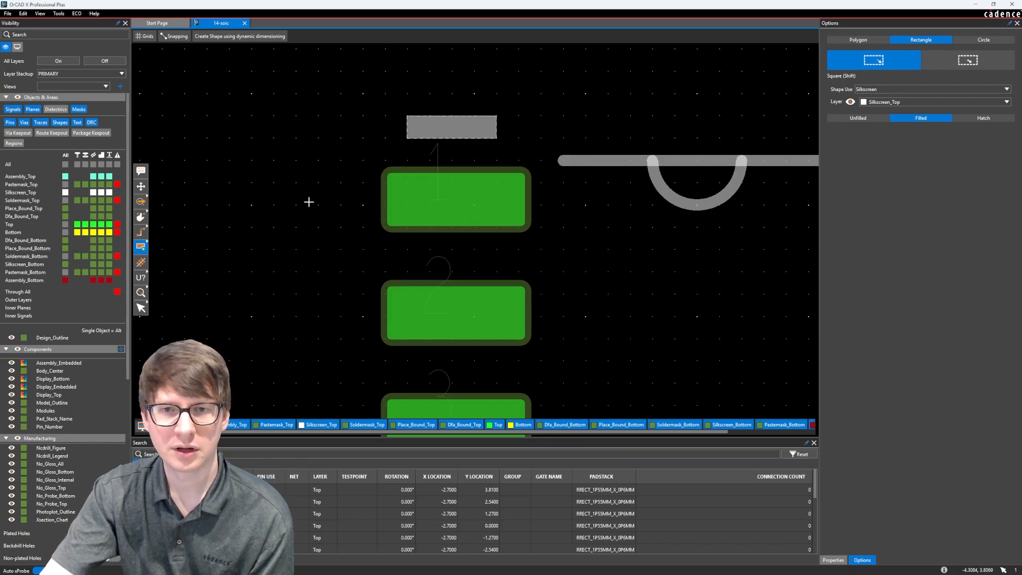
{"action": "left_click", "coordinate": [144, 311]}
{"action": "left_click", "coordinate": [274, 266]}
{"action": "scroll", "coordinate": [369, 169], "scroll_direction": "down", "scroll_amount": 2}
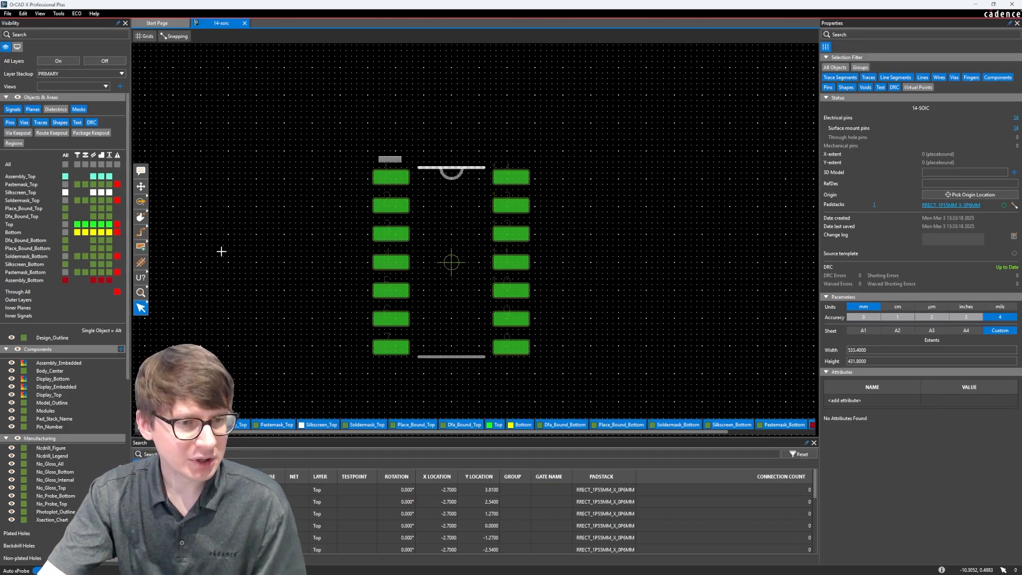
- Start a new shape with its use set to Components and its layer set to Assembly_Top
{"action": "scroll", "coordinate": [89, 337], "scroll_direction": "down", "scroll_amount": 10}
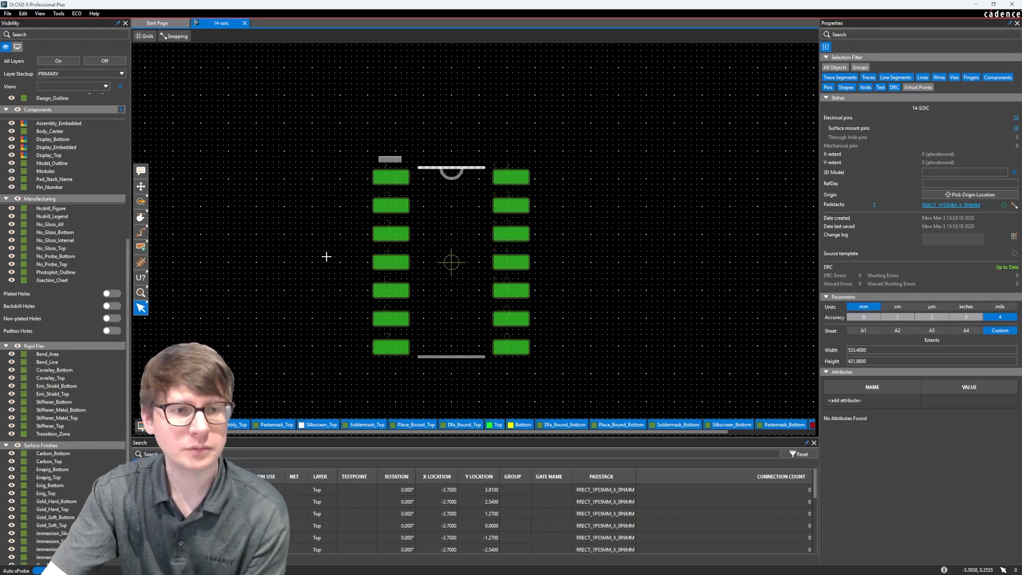
{"action": "left_click", "coordinate": [141, 246]}
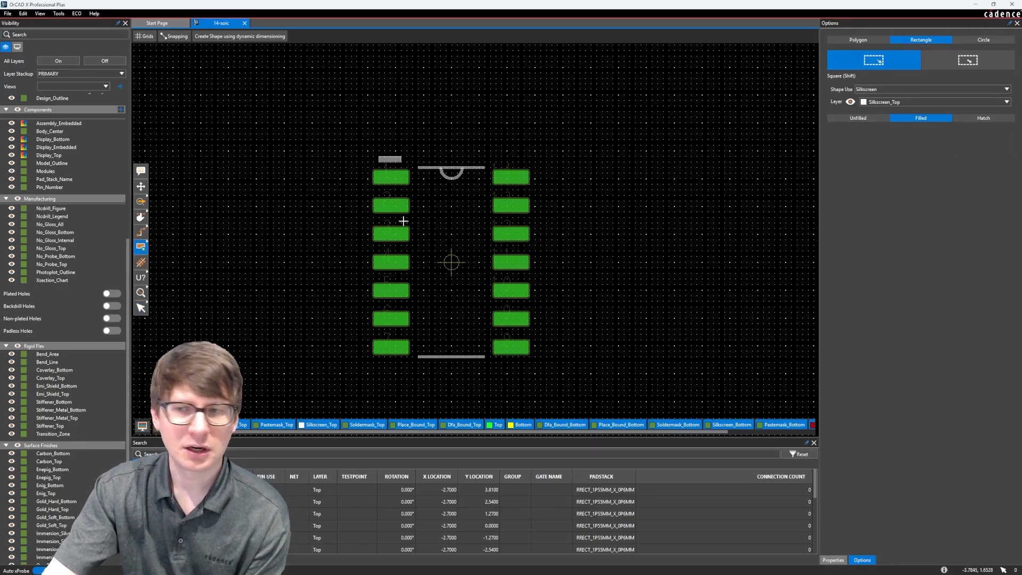
{"action": "left_click", "coordinate": [869, 40]}
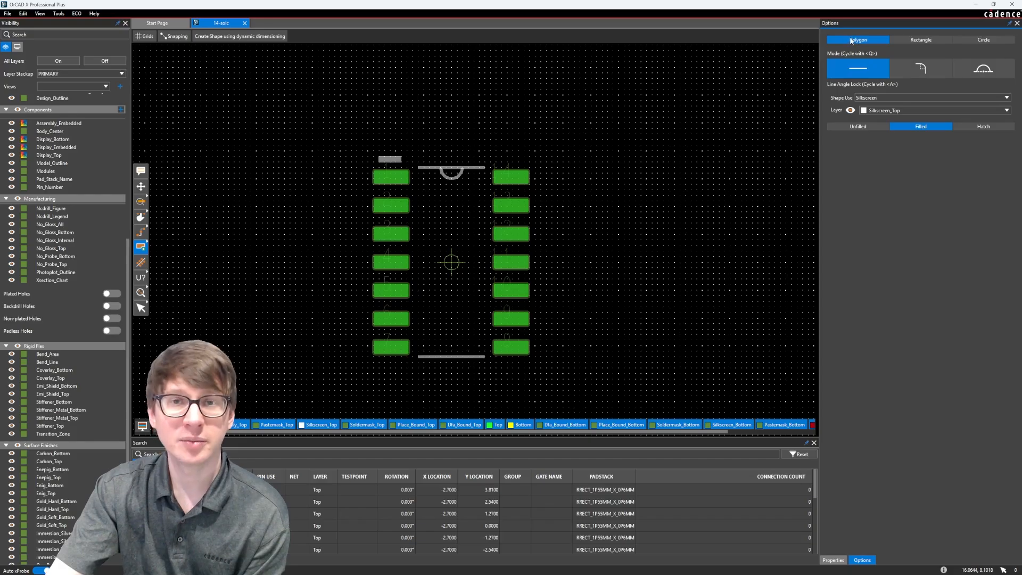
{"action": "left_click", "coordinate": [886, 97]}
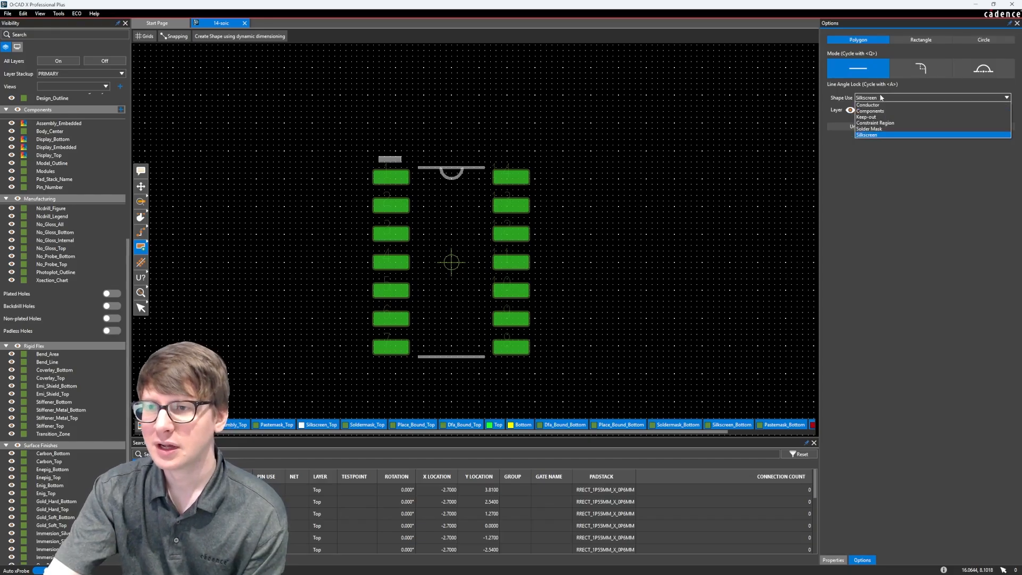
{"action": "left_click", "coordinate": [886, 110]}
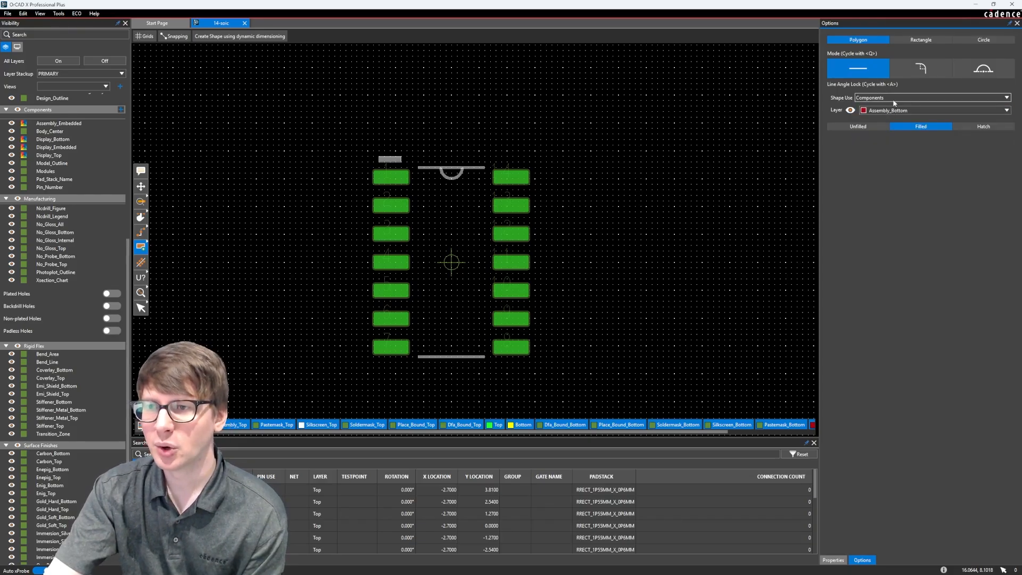
{"action": "left_click", "coordinate": [894, 110]}
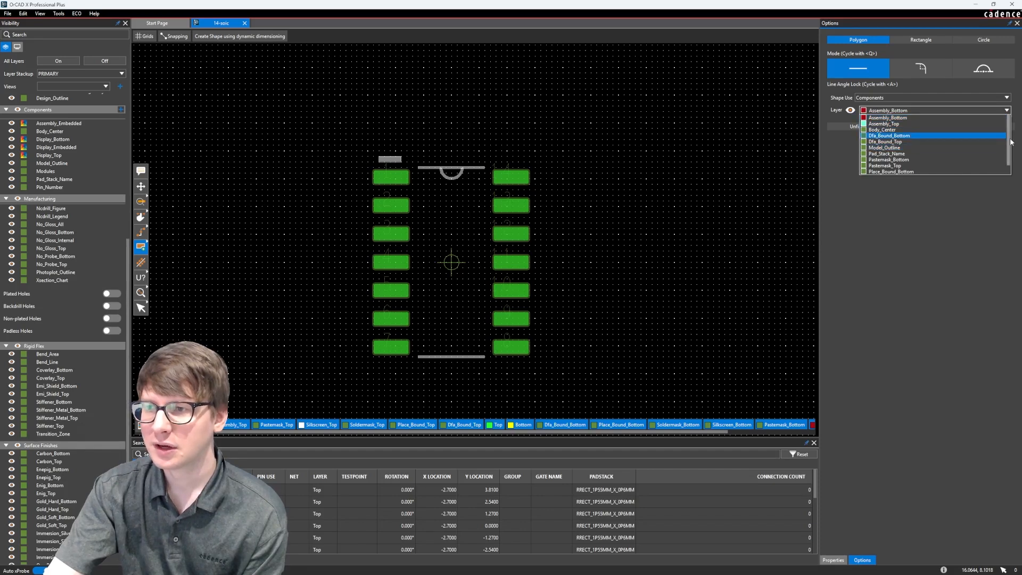
{"action": "scroll", "coordinate": [1011, 146], "scroll_direction": "down", "scroll_amount": 1}
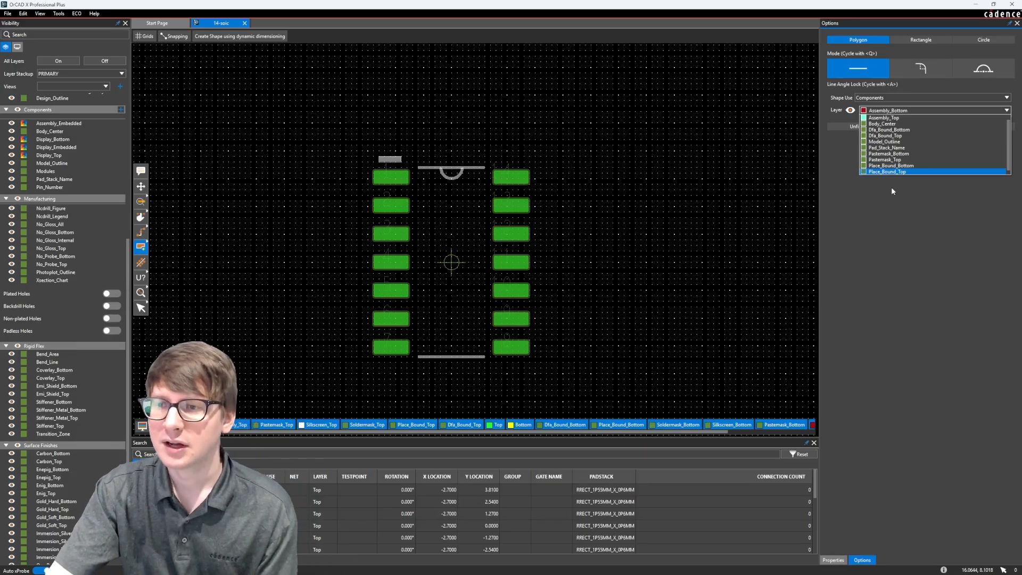
{"action": "scroll", "coordinate": [892, 144], "scroll_direction": "up", "scroll_amount": 1}
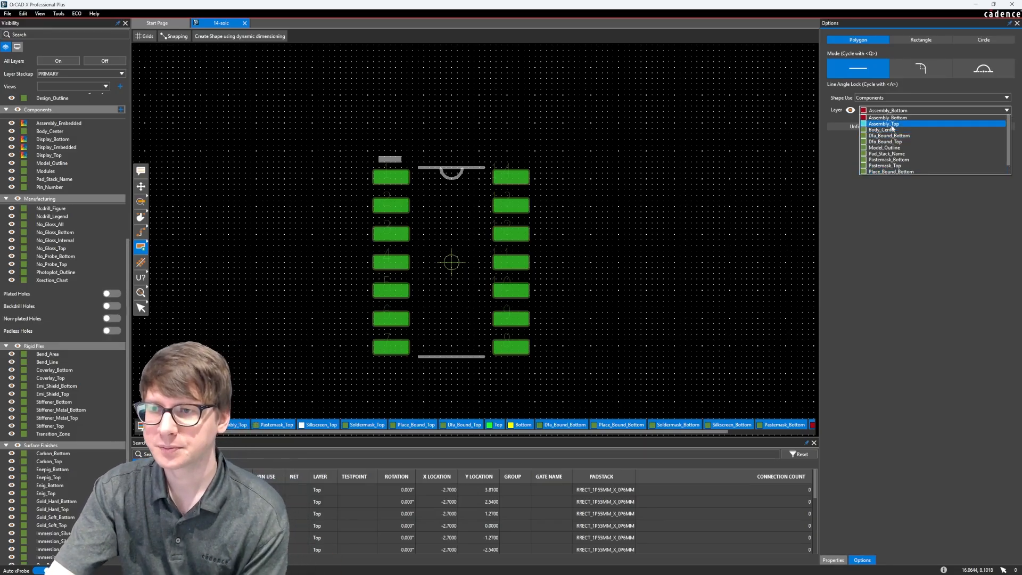
{"action": "left_click", "coordinate": [892, 125]}
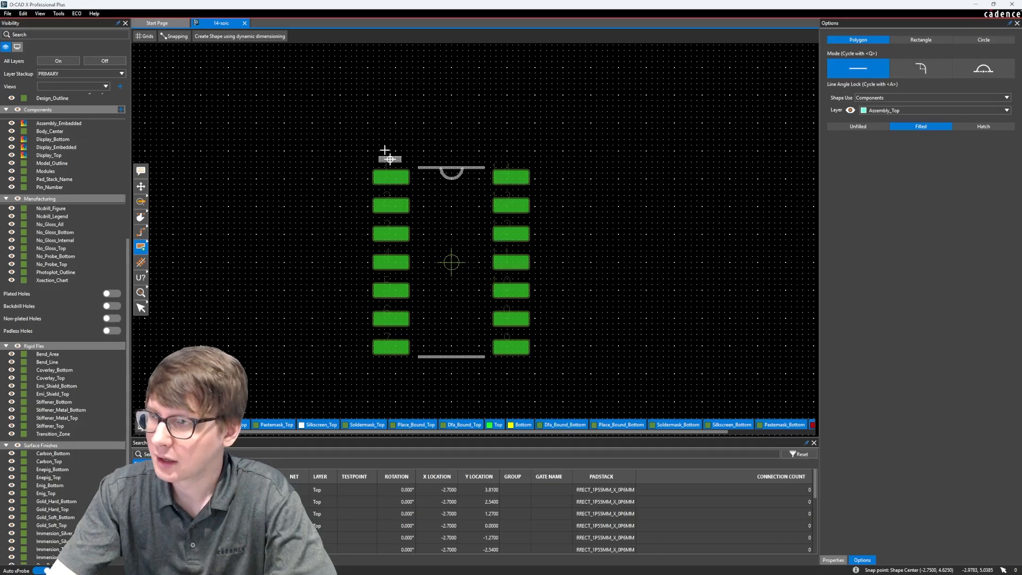
{"action": "scroll", "coordinate": [383, 157], "scroll_direction": "up", "scroll_amount": 2}
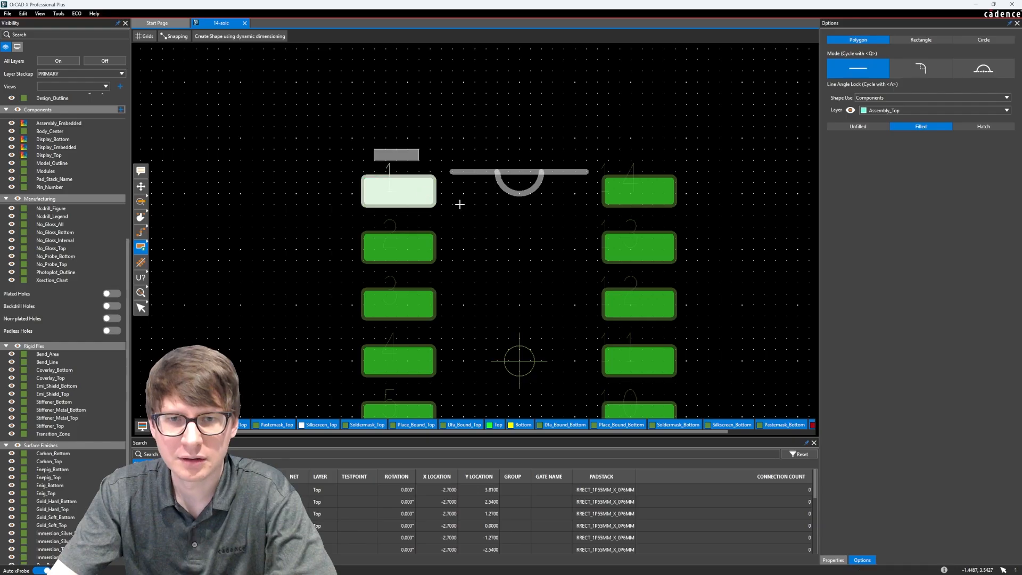
{"action": "scroll", "coordinate": [387, 170], "scroll_direction": "up", "scroll_amount": 4}
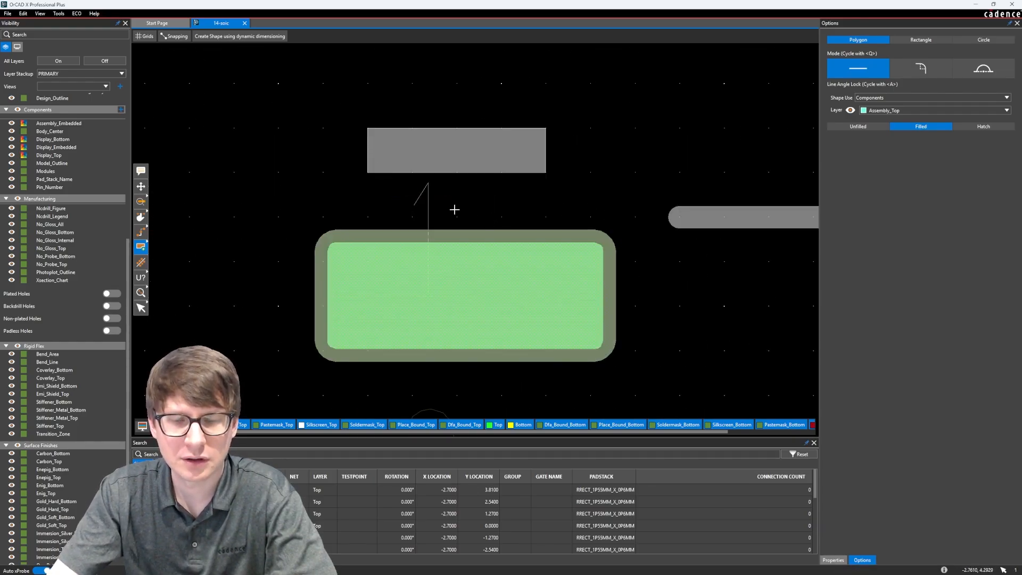
{"action": "scroll", "coordinate": [426, 209], "scroll_direction": "up", "scroll_amount": 2}
{"action": "scroll", "coordinate": [740, 166], "scroll_direction": "down", "scroll_amount": 4}
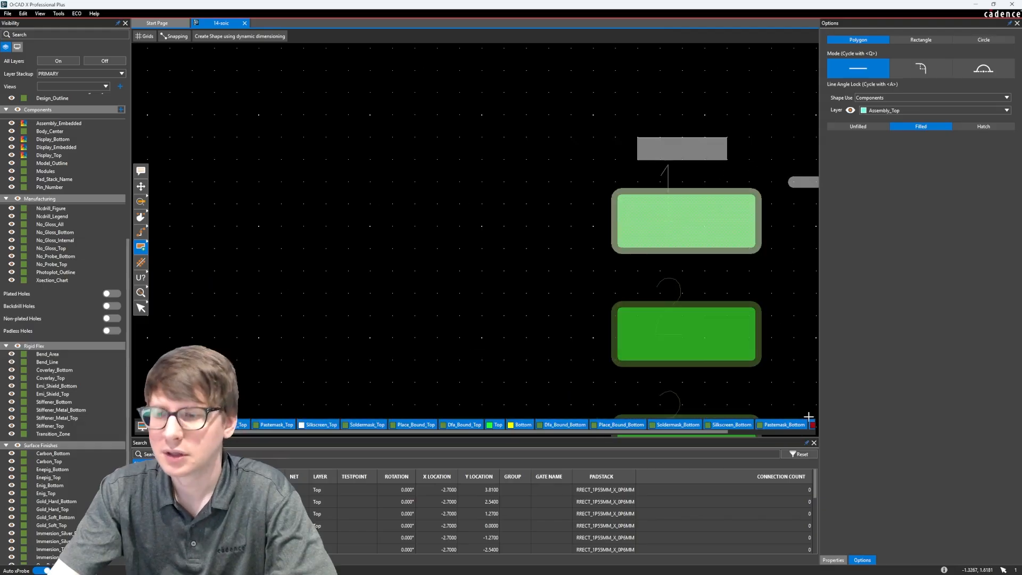
{"action": "left_click", "coordinate": [833, 560]}
{"action": "left_click", "coordinate": [841, 68]}
{"action": "left_click", "coordinate": [840, 69]}
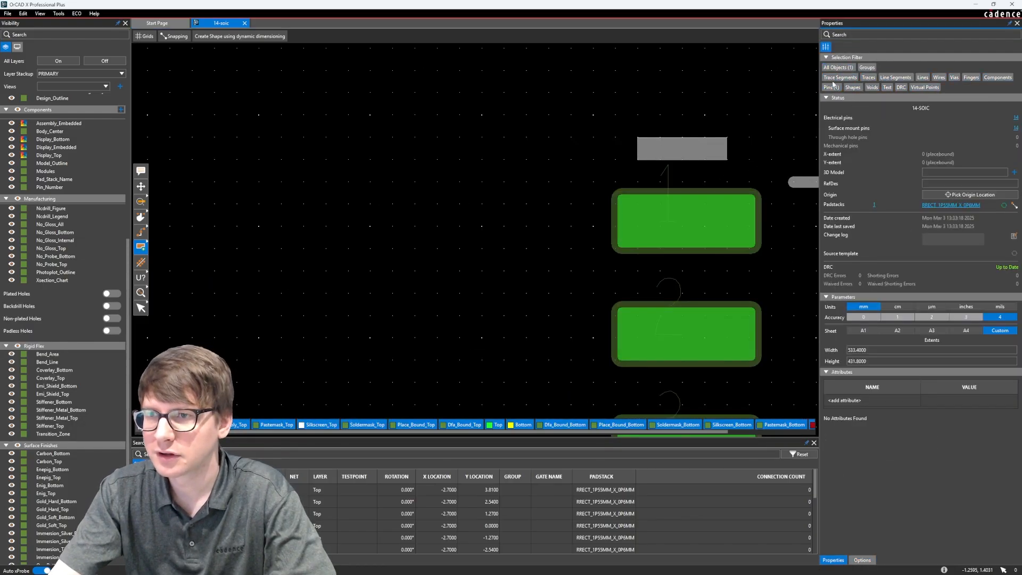
{"action": "left_click", "coordinate": [548, 182]}
{"action": "key", "text": "Escape"}
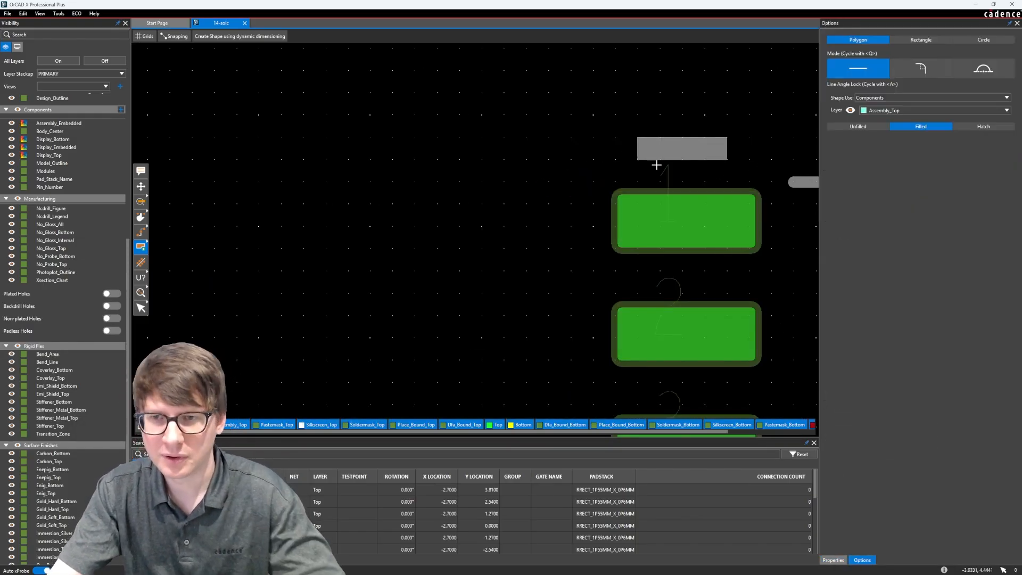
{"action": "left_click", "coordinate": [664, 181]}
{"action": "scroll", "coordinate": [755, 190], "scroll_direction": "down", "scroll_amount": 5}
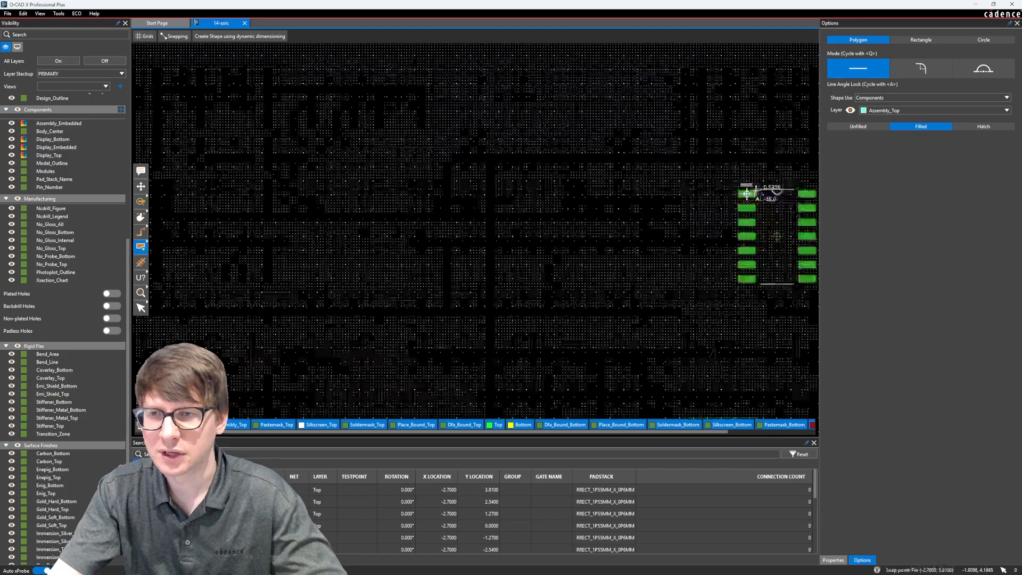
{"action": "scroll", "coordinate": [624, 254], "scroll_direction": "up", "scroll_amount": 2}
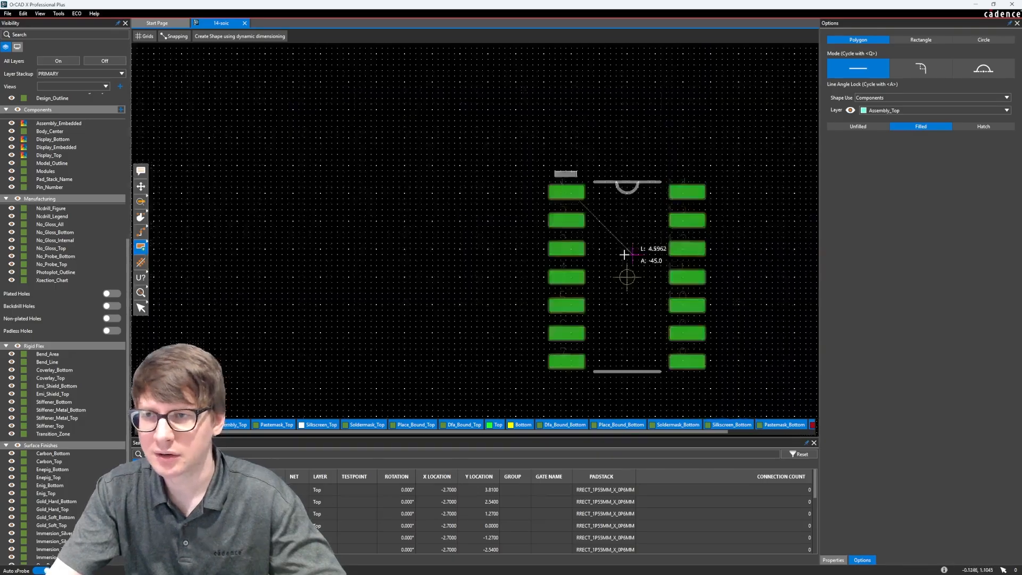
- Draw an unfilled Assembly_Top rectangle about 6 mm by 8.5 mm, centred on the origin and level with both silkscreen lines
{"action": "left_click", "coordinate": [916, 40]}
{"action": "scroll", "coordinate": [657, 237], "scroll_direction": "up", "scroll_amount": 2}
{"action": "scroll", "coordinate": [655, 245], "scroll_direction": "down", "scroll_amount": 2}
{"action": "scroll", "coordinate": [633, 233], "scroll_direction": "up", "scroll_amount": 1}
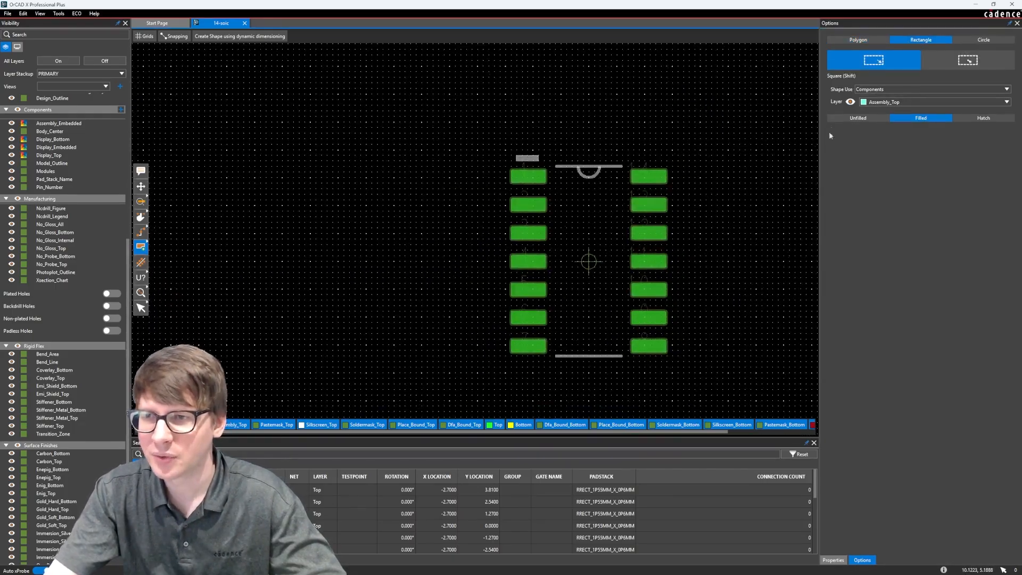
{"action": "left_click", "coordinate": [857, 118]}
{"action": "scroll", "coordinate": [555, 169], "scroll_direction": "up", "scroll_amount": 1}
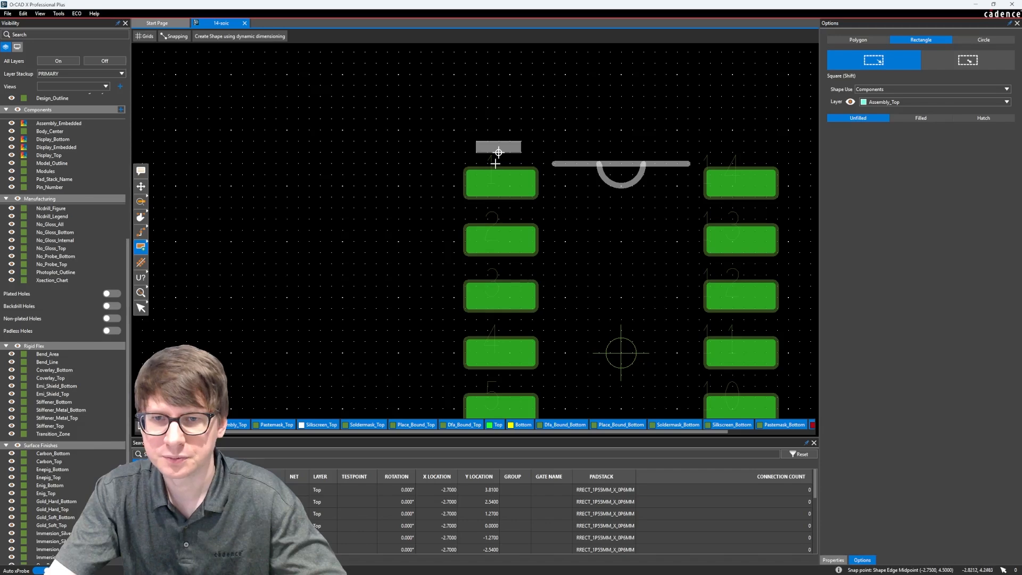
{"action": "scroll", "coordinate": [489, 163], "scroll_direction": "up", "scroll_amount": 2}
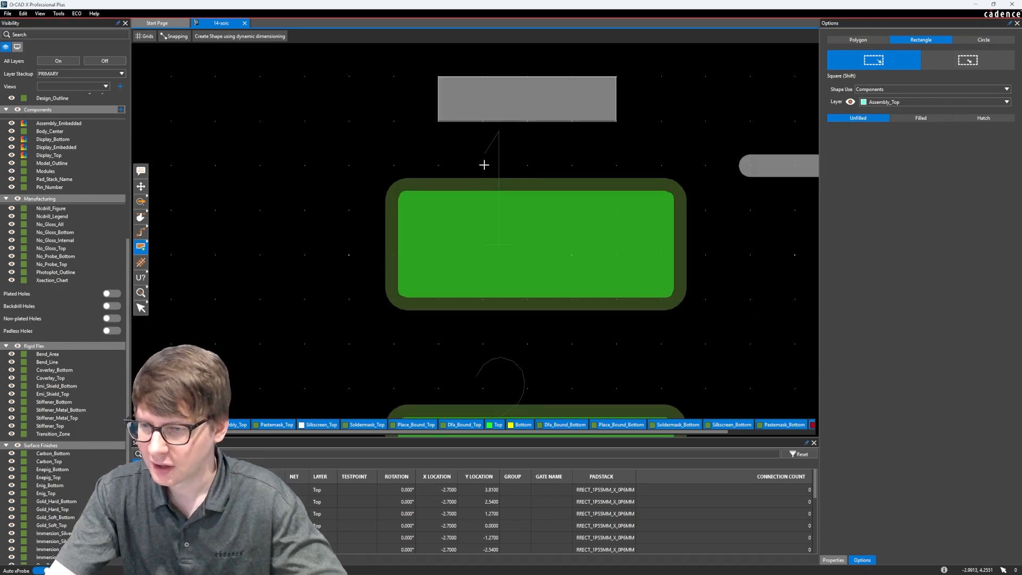
{"action": "left_click", "coordinate": [484, 165]}
{"action": "scroll", "coordinate": [483, 165], "scroll_direction": "down", "scroll_amount": 3}
{"action": "scroll", "coordinate": [633, 351], "scroll_direction": "up", "scroll_amount": 2}
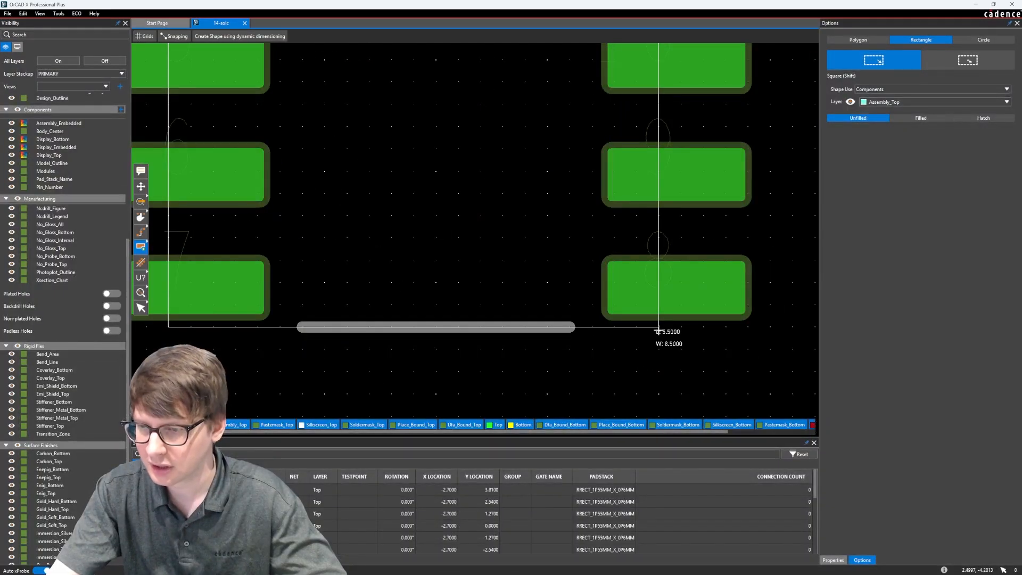
{"action": "left_click", "coordinate": [703, 326]}
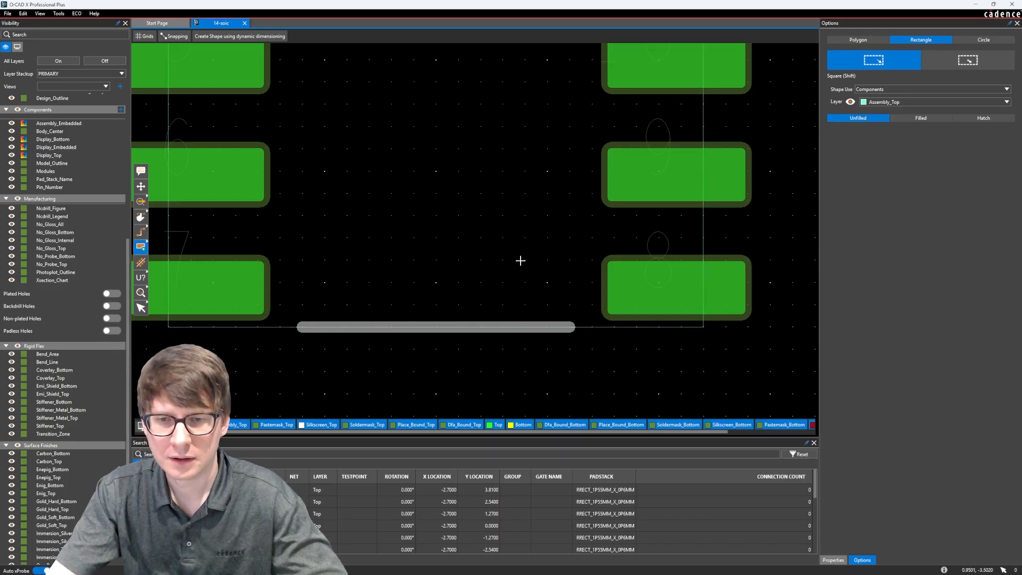
- Set the quick grid spacing to 3 mm in X and 4.3 mm in Y
{"action": "scroll", "coordinate": [498, 218], "scroll_direction": "down", "scroll_amount": 5}
{"action": "scroll", "coordinate": [452, 134], "scroll_direction": "up", "scroll_amount": 5}
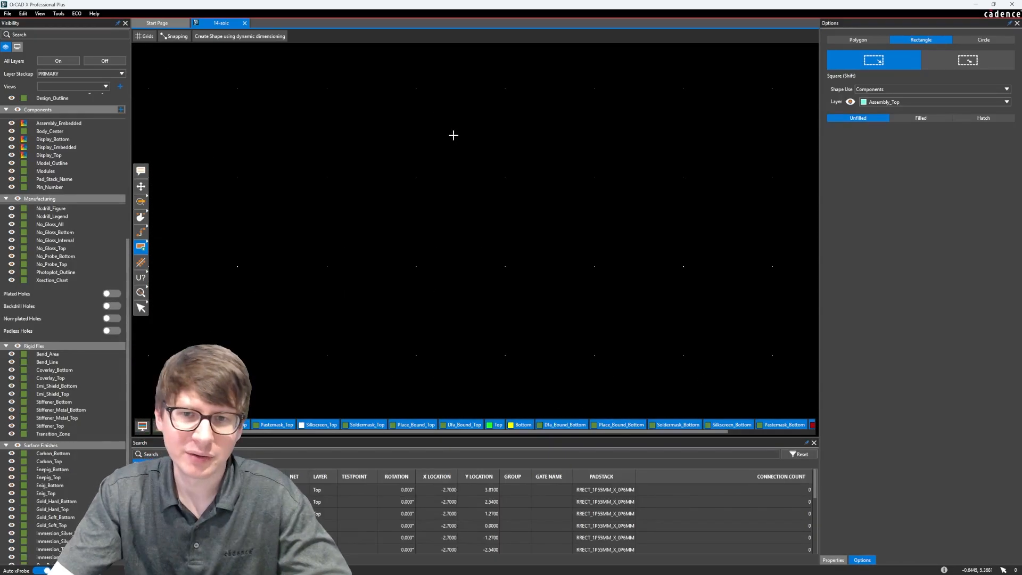
{"action": "scroll", "coordinate": [412, 298], "scroll_direction": "up", "scroll_amount": 5}
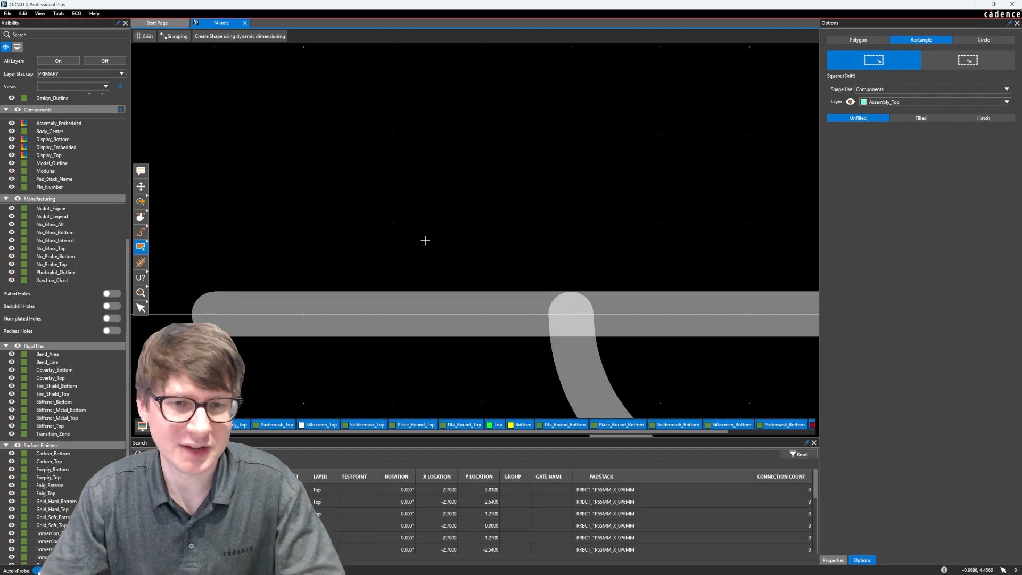
{"action": "left_click", "coordinate": [145, 37]}
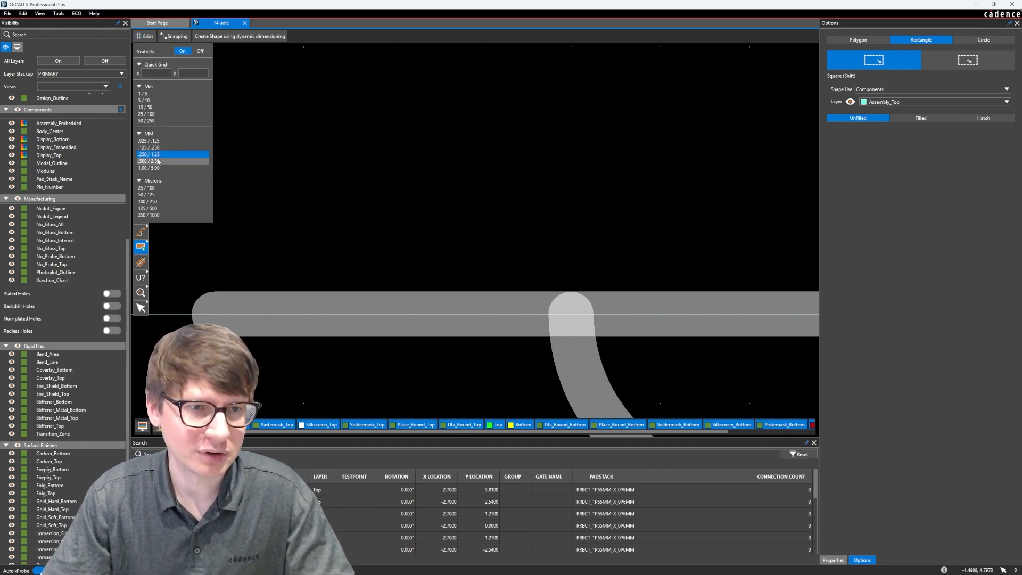
{"action": "left_click", "coordinate": [166, 75]}
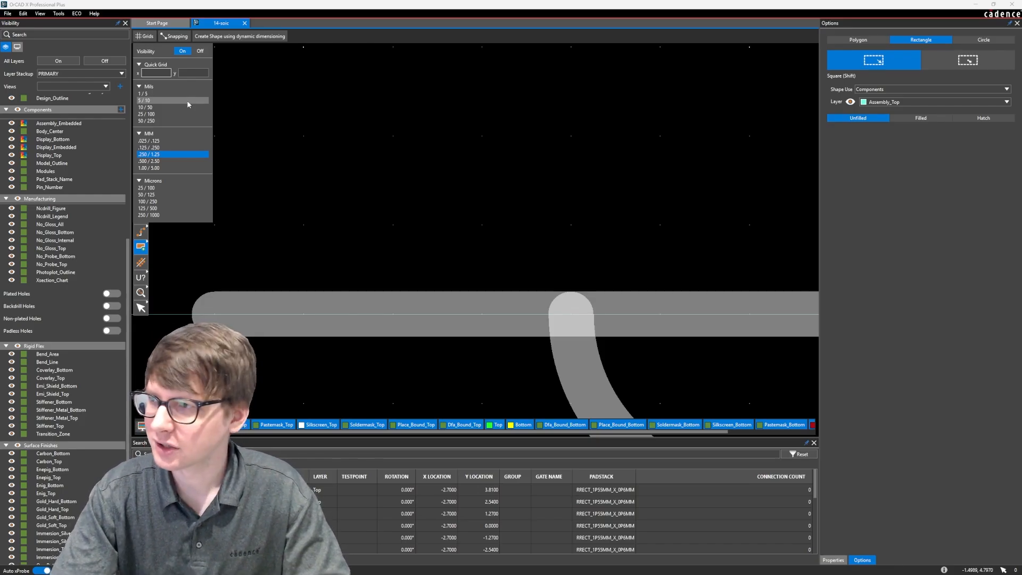
{"action": "type", "text": "3"}
{"action": "key", "text": "Tab"}
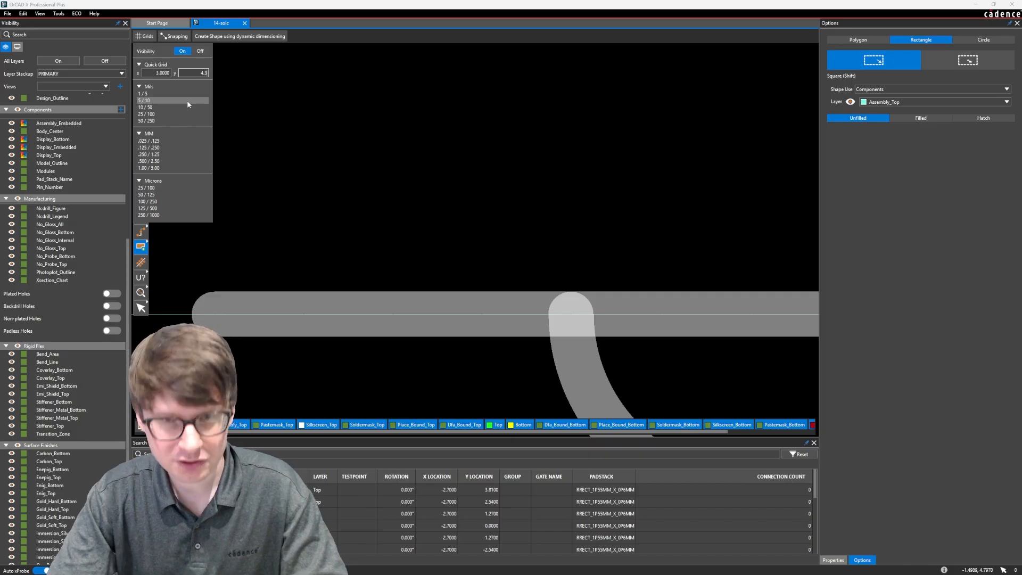
{"action": "key", "text": "Tab"}
- End the shape command and stretch the upper edge of the Assembly_Top rectangle up to Y 4.3 mm on the grid
{"action": "scroll", "coordinate": [464, 202], "scroll_direction": "down", "scroll_amount": 4}
{"action": "scroll", "coordinate": [464, 185], "scroll_direction": "up", "scroll_amount": 1}
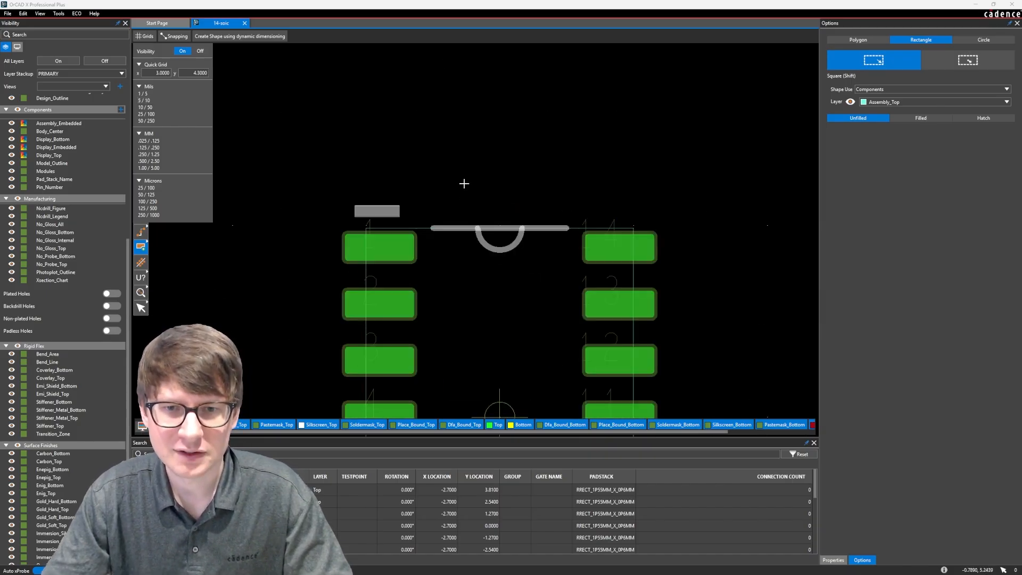
{"action": "scroll", "coordinate": [413, 224], "scroll_direction": "up", "scroll_amount": 2}
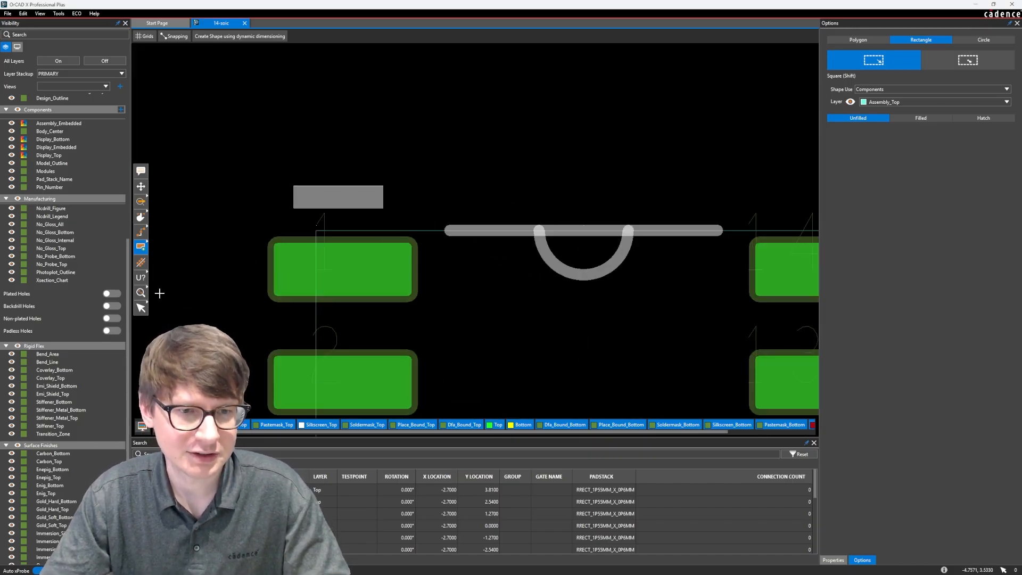
{"action": "key", "text": "Escape"}
{"action": "left_click", "coordinate": [407, 223]}
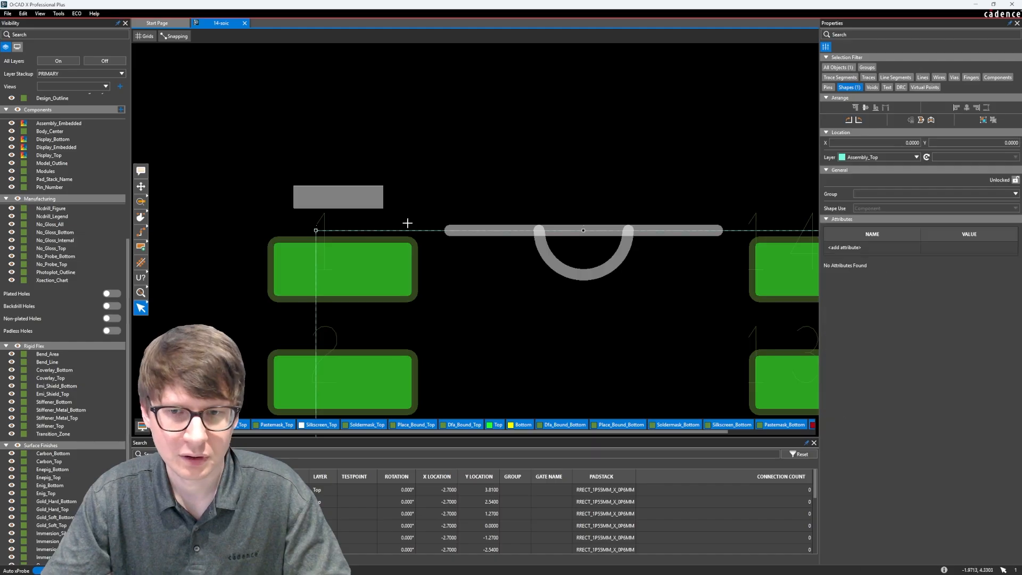
{"action": "left_click_drag", "start_coordinate": [583, 229], "coordinate": [313, 223]}
- Stretch the lower edge of the Assembly_Top rectangle down to Y -4.3 mm on the grid and deselect the rectangle
{"action": "scroll", "coordinate": [452, 229], "scroll_direction": "down", "scroll_amount": 3}
{"action": "scroll", "coordinate": [453, 325], "scroll_direction": "up", "scroll_amount": 4}
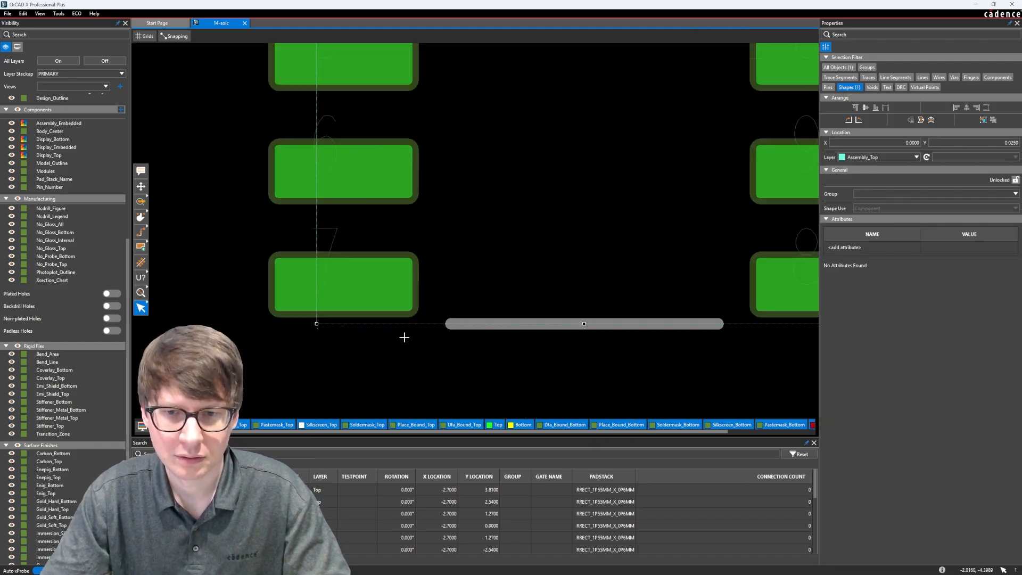
{"action": "left_click_drag", "start_coordinate": [231, 308], "coordinate": [231, 316]}
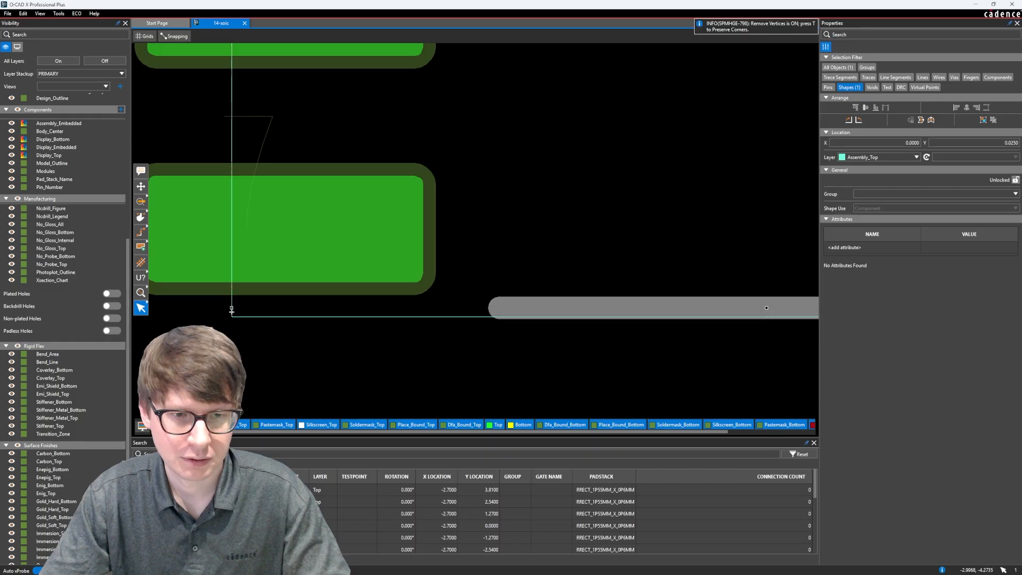
{"action": "scroll", "coordinate": [678, 235], "scroll_direction": "down", "scroll_amount": 3}
{"action": "scroll", "coordinate": [730, 286], "scroll_direction": "up", "scroll_amount": 2}
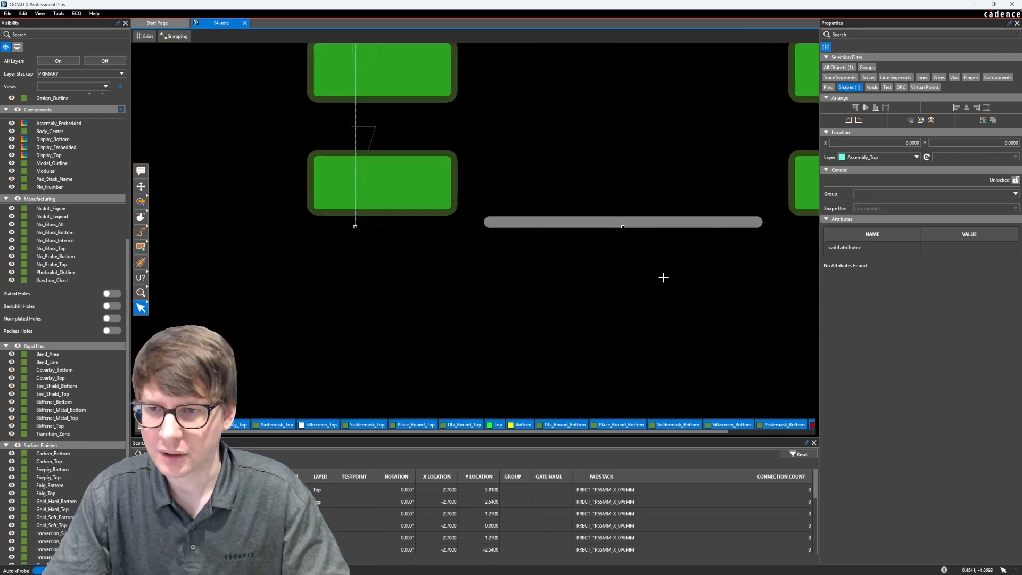
{"action": "middle_click_drag", "start_coordinate": [664, 276], "coordinate": [431, 302]}
{"action": "scroll", "coordinate": [655, 264], "scroll_direction": "up", "scroll_amount": 2}
{"action": "left_click", "coordinate": [548, 269]}
{"action": "scroll", "coordinate": [517, 254], "scroll_direction": "down", "scroll_amount": 4}
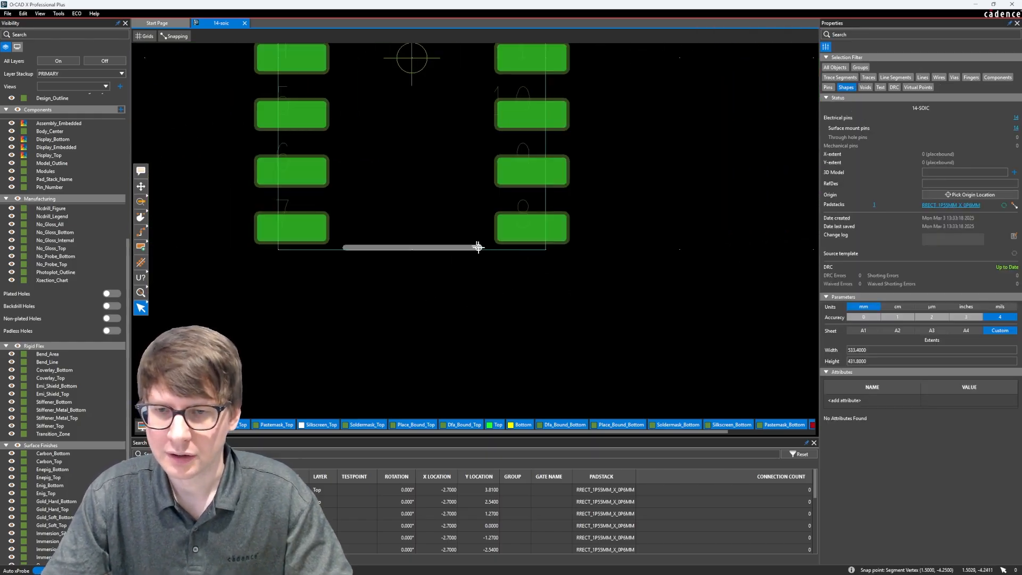
{"action": "middle_click_drag", "start_coordinate": [371, 84], "coordinate": [355, 210]}
{"action": "scroll", "coordinate": [368, 63], "scroll_direction": "up", "scroll_amount": 1}
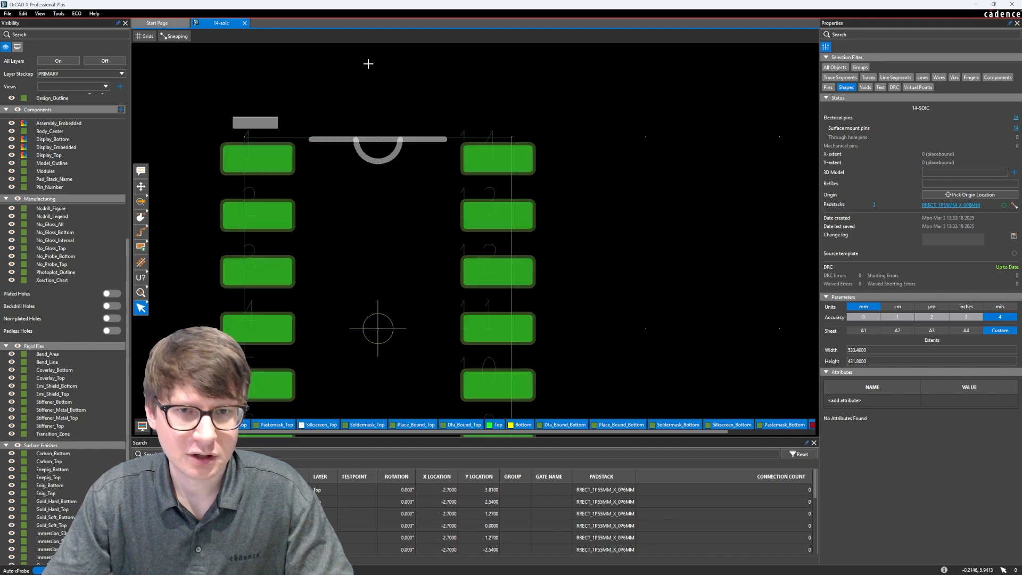
{"action": "left_click", "coordinate": [457, 136]}
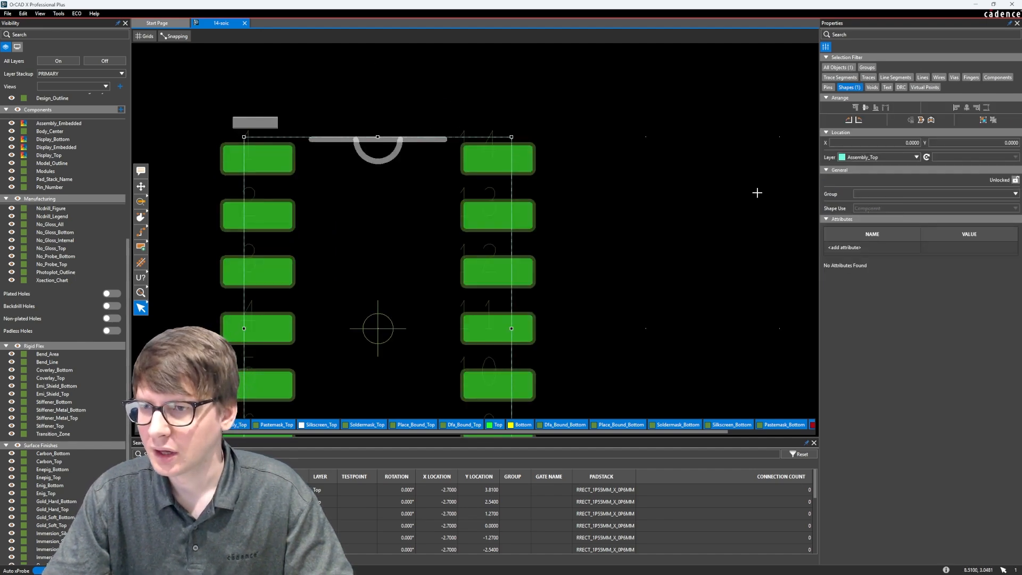
{"action": "left_click", "coordinate": [709, 200]}
{"action": "left_click", "coordinate": [472, 137]}
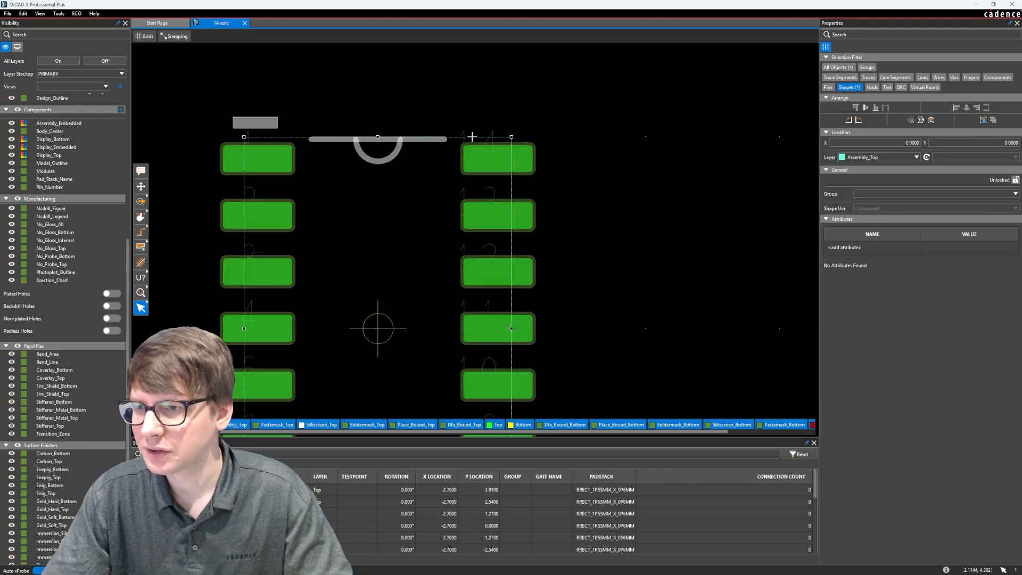
{"action": "right_click", "coordinate": [472, 137]}
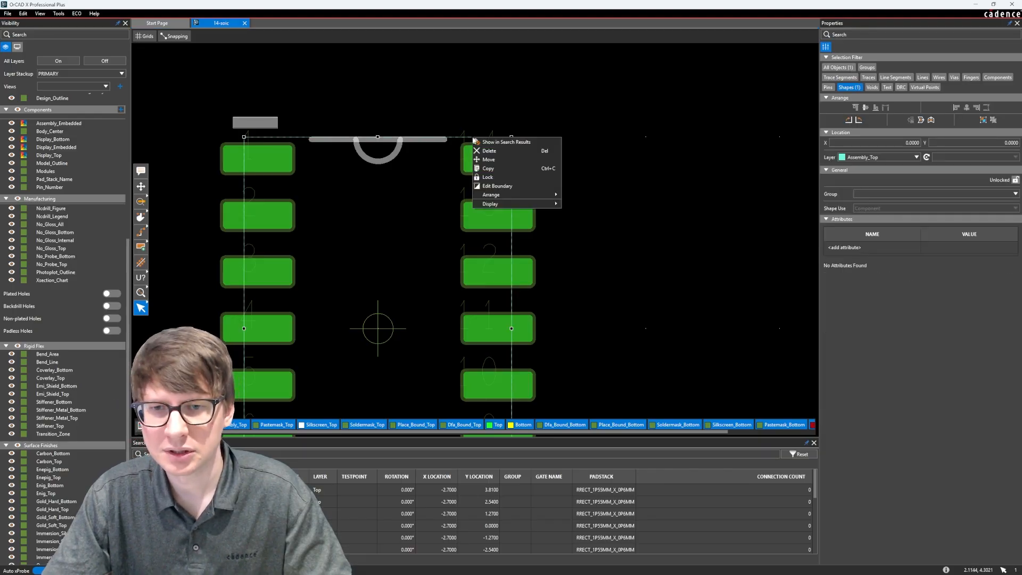
{"action": "left_click", "coordinate": [462, 136]}
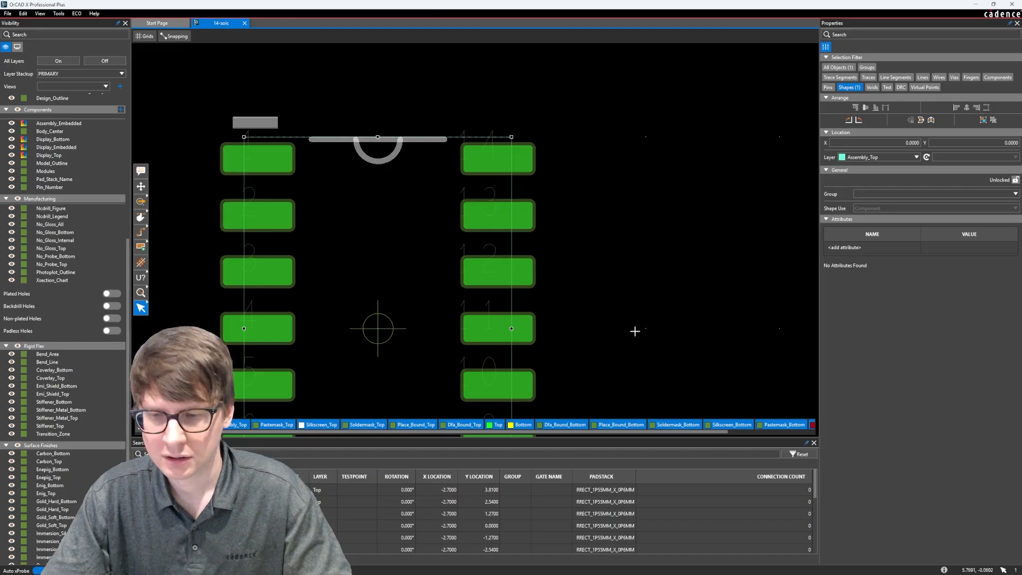
{"action": "left_click", "coordinate": [145, 247]}
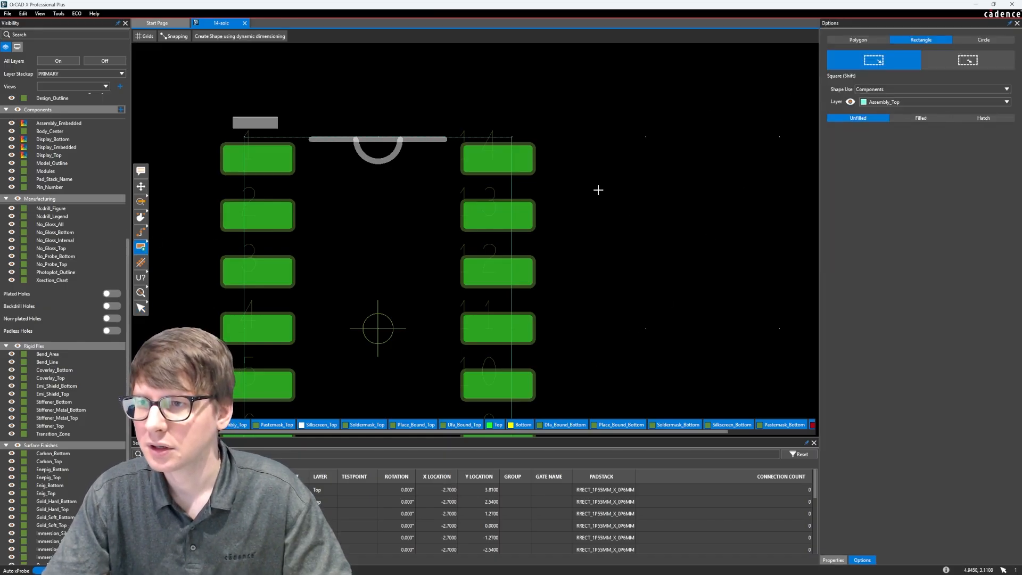
{"action": "scroll", "coordinate": [623, 167], "scroll_direction": "down", "scroll_amount": 2}
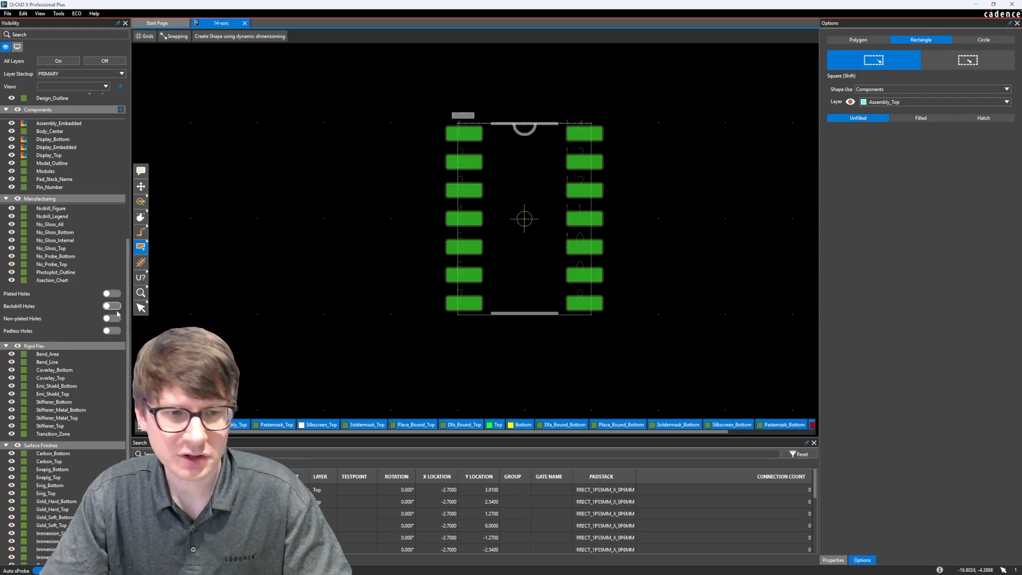
{"action": "left_click", "coordinate": [141, 308]}
{"action": "left_click", "coordinate": [342, 260]}
{"action": "middle_click_drag", "start_coordinate": [378, 231], "coordinate": [365, 242]}
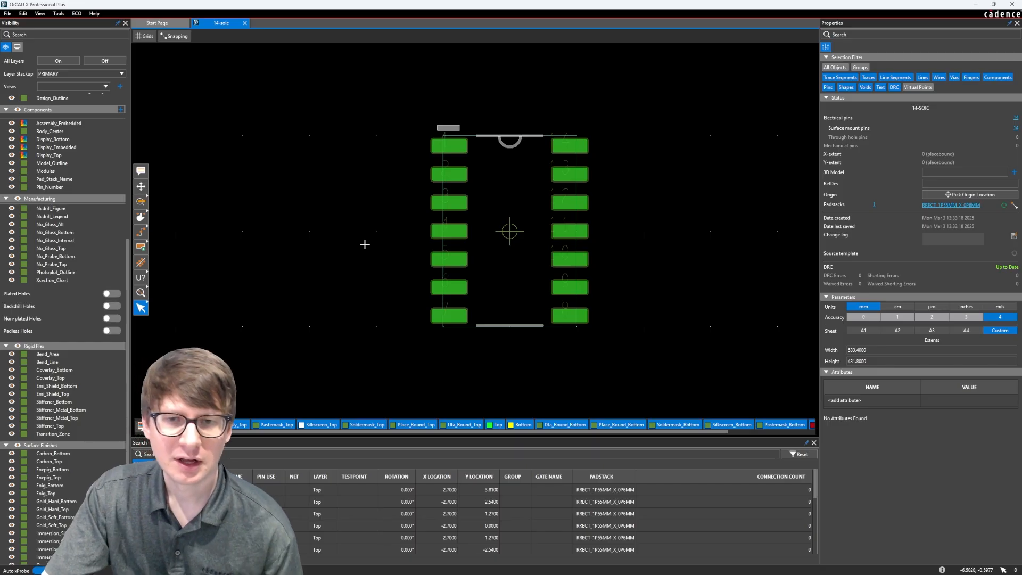
- Draw a 6 mm by 8.6 mm rectangle on Dfa_Bound_Top between opposite corners of the assembly outline
{"action": "left_click", "coordinate": [141, 247]}
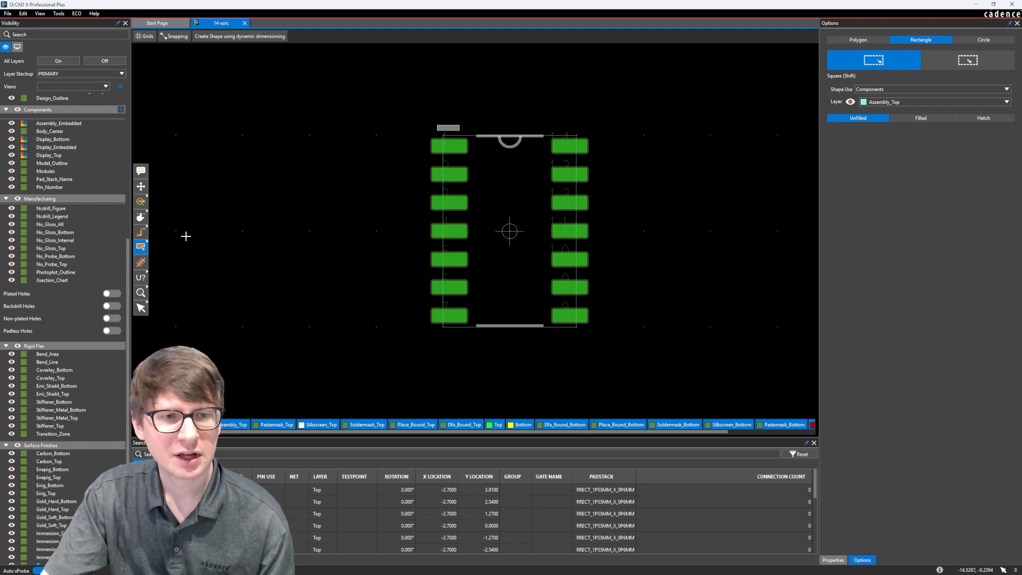
{"action": "left_click", "coordinate": [922, 102]}
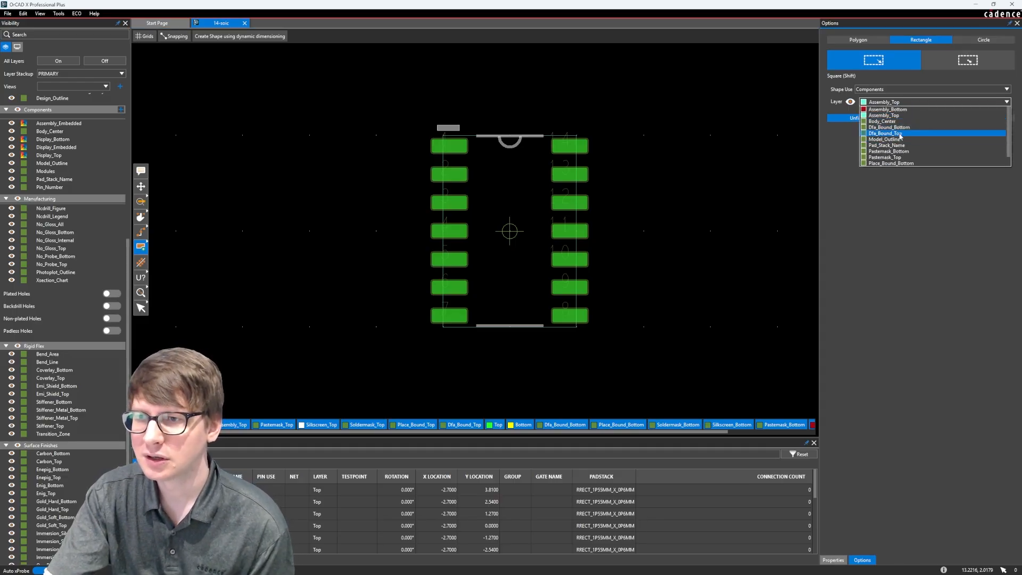
{"action": "left_click", "coordinate": [901, 134]}
{"action": "left_click", "coordinate": [441, 327]}
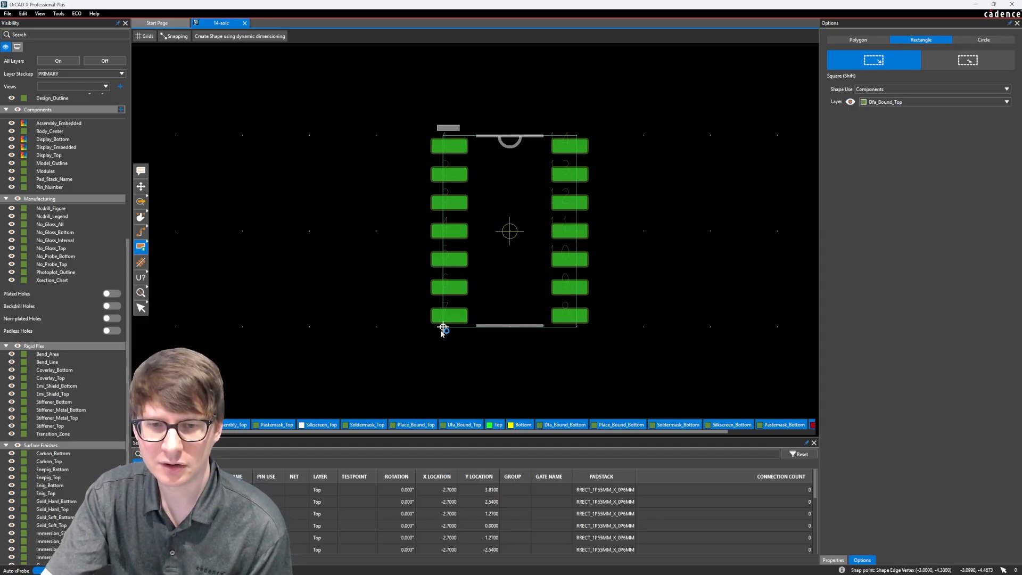
{"action": "scroll", "coordinate": [574, 137], "scroll_direction": "up", "scroll_amount": 2}
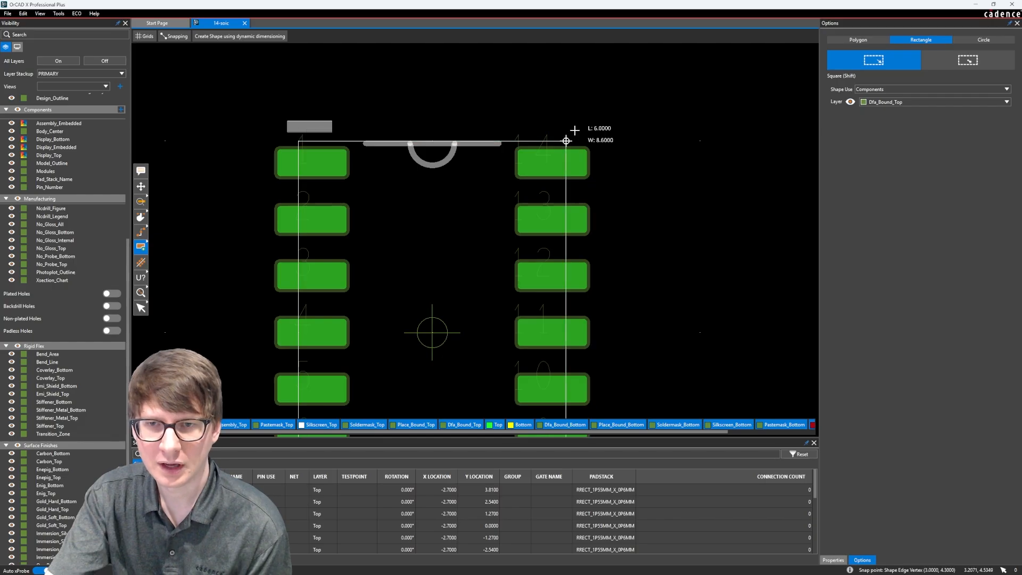
{"action": "left_click", "coordinate": [574, 133]}
{"action": "scroll", "coordinate": [628, 238], "scroll_direction": "down", "scroll_amount": 2}
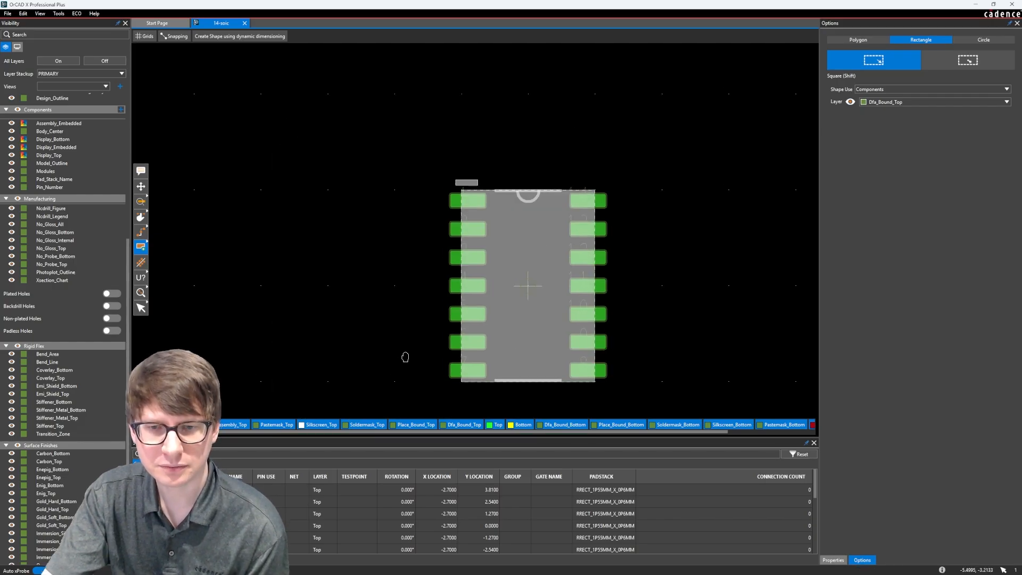
- Set the layer for the next rectangle to Place_Bound_Top and the grid to the .125 / .250 mm preset
{"action": "middle_click_drag", "start_coordinate": [404, 354], "coordinate": [381, 347]}
{"action": "scroll", "coordinate": [486, 384], "scroll_direction": "up", "scroll_amount": 2}
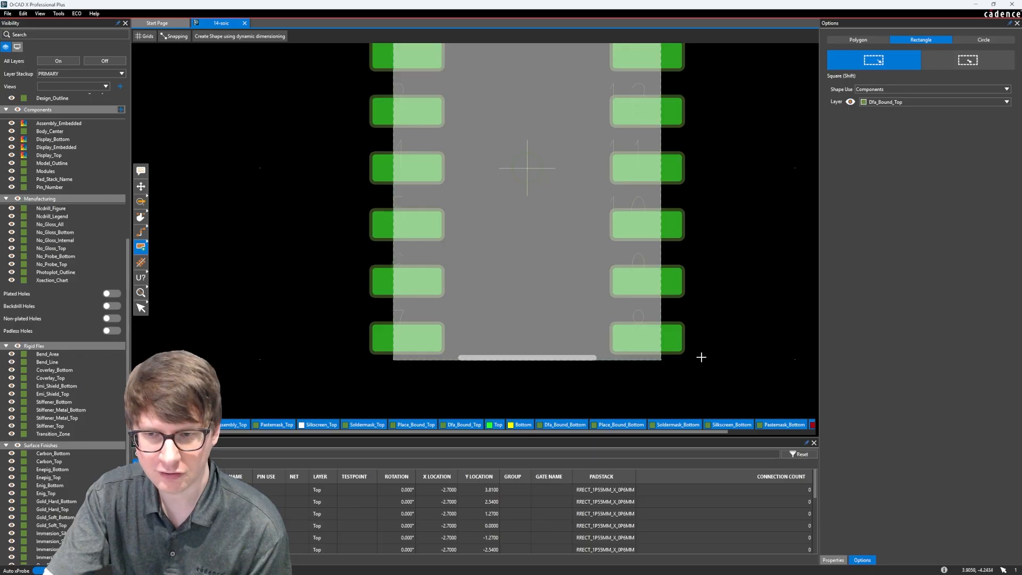
{"action": "left_click", "coordinate": [908, 100]}
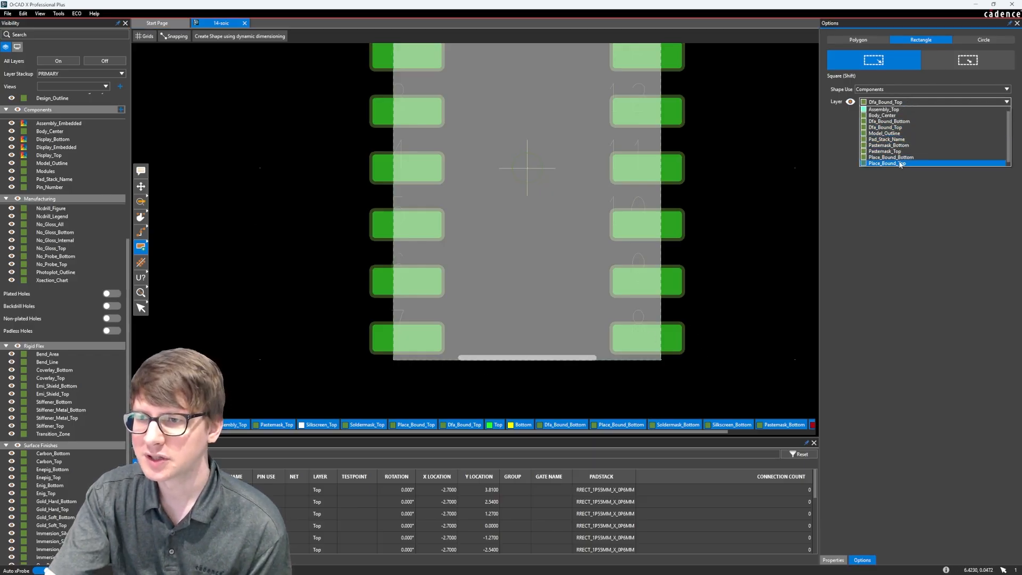
{"action": "left_click", "coordinate": [894, 162]}
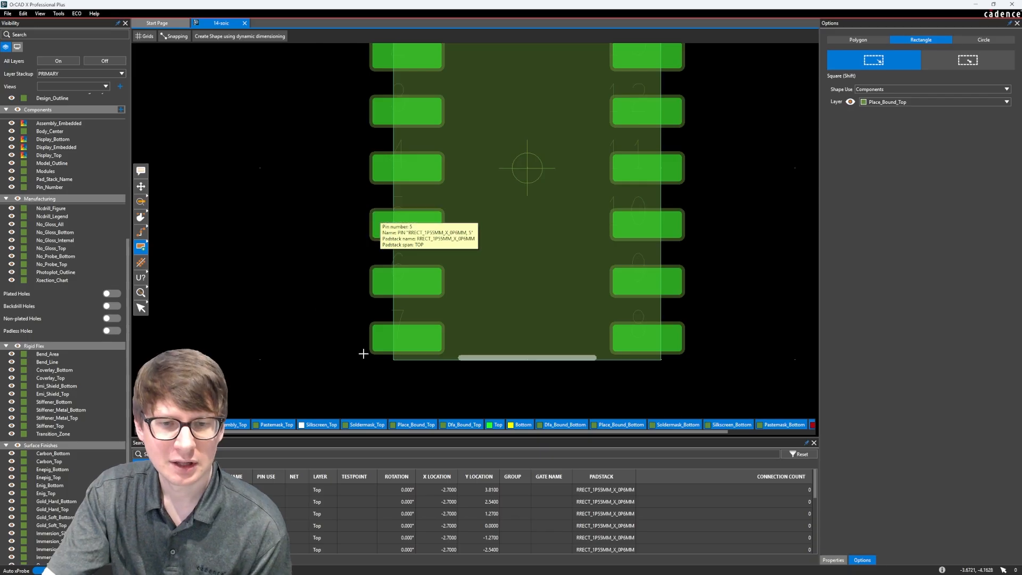
{"action": "left_click", "coordinate": [178, 37]}
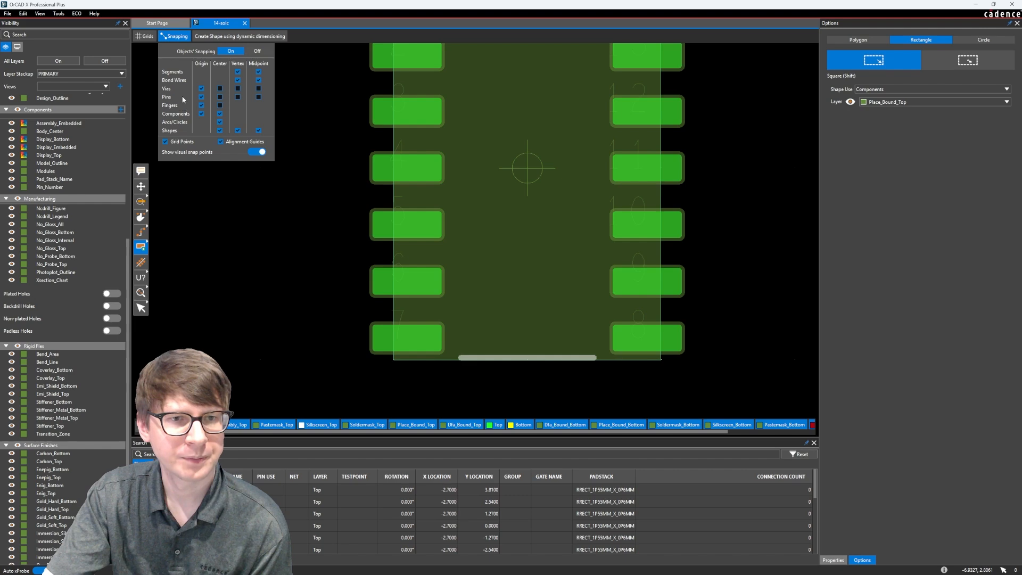
{"action": "left_click", "coordinate": [184, 39]}
{"action": "left_click", "coordinate": [136, 39]}
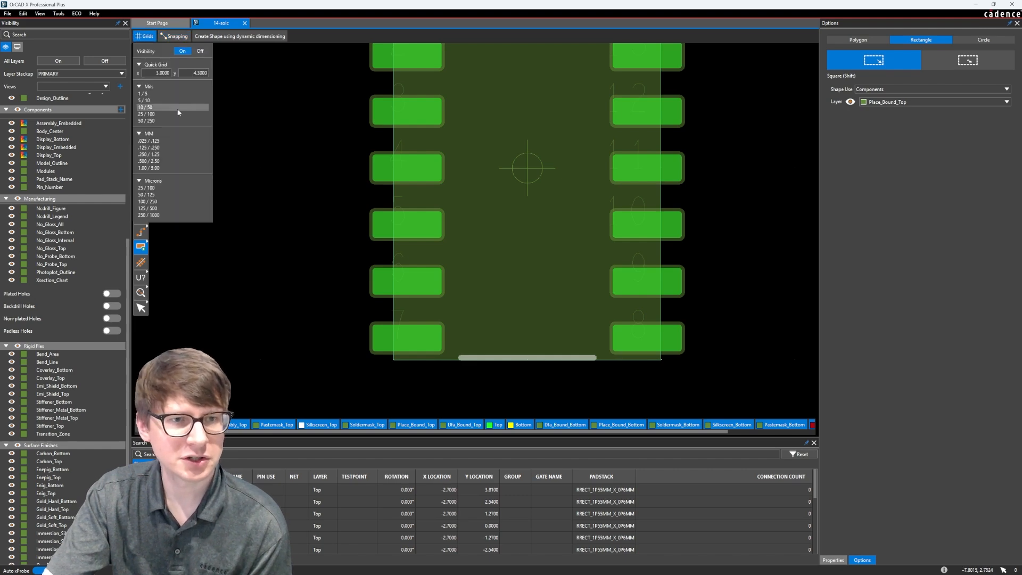
{"action": "left_click", "coordinate": [174, 147]}
{"action": "scroll", "coordinate": [389, 376], "scroll_direction": "up", "scroll_amount": 2}
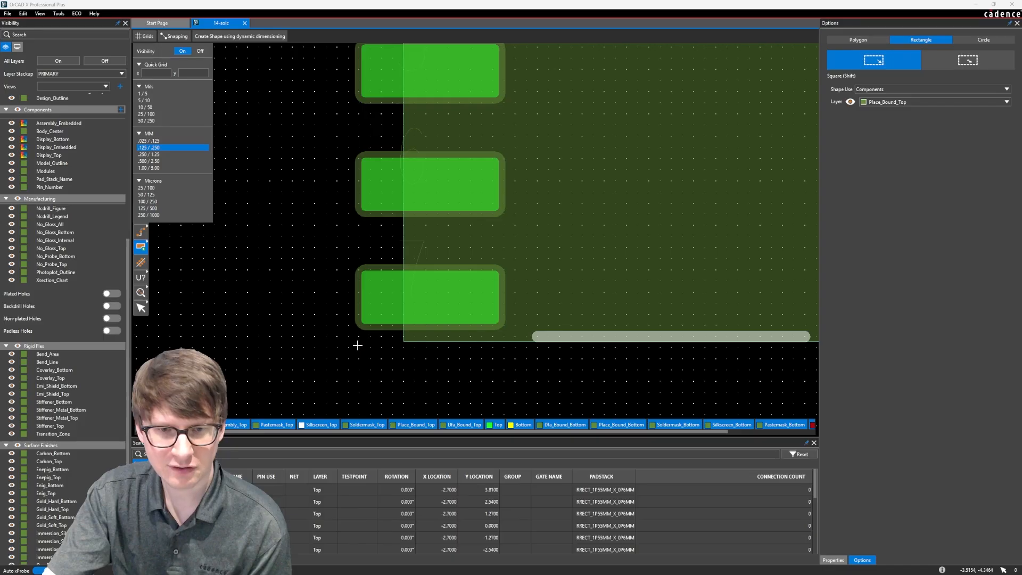
{"action": "left_click", "coordinate": [359, 347]}
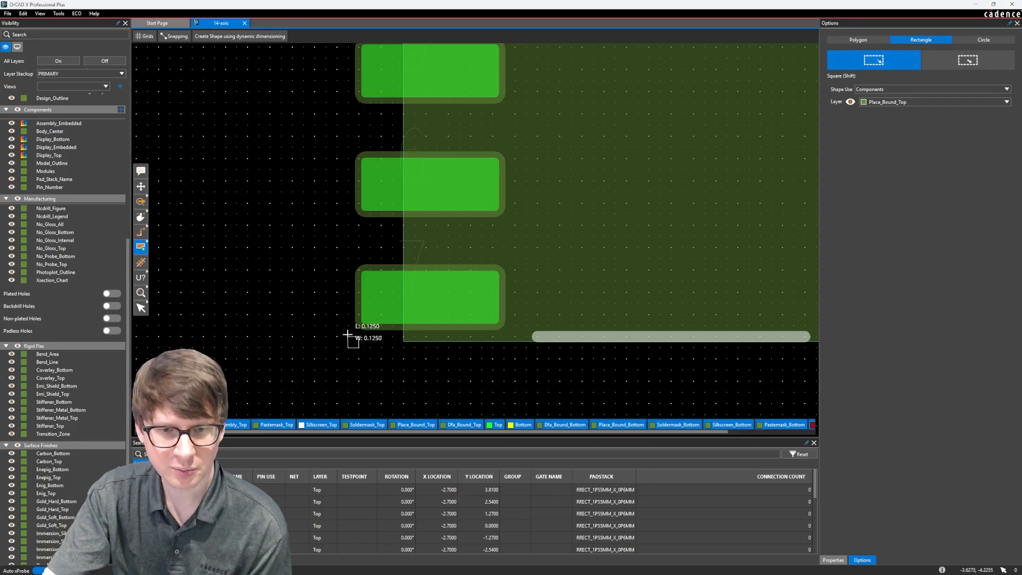
{"action": "key", "text": "Escape"}
{"action": "left_click", "coordinate": [358, 345]}
{"action": "key", "text": "Escape"}
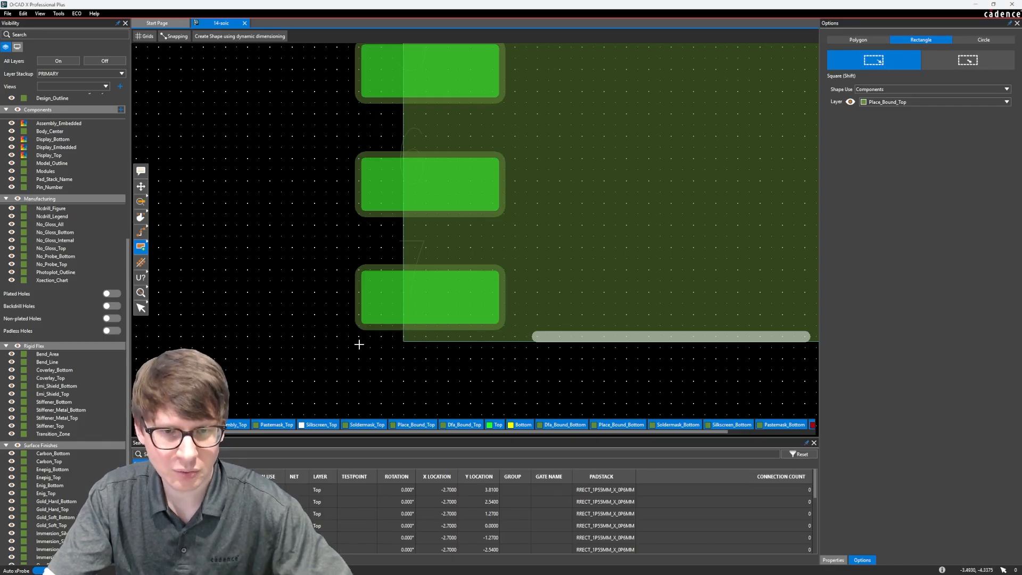
- Draw a rectangle about 7.25 mm by 9.125 mm on Place_Bound_Top enclosing all pads and the pin 1 marker, and end the shape command
{"action": "left_click", "coordinate": [348, 348]}
{"action": "scroll", "coordinate": [519, 259], "scroll_direction": "down", "scroll_amount": 2}
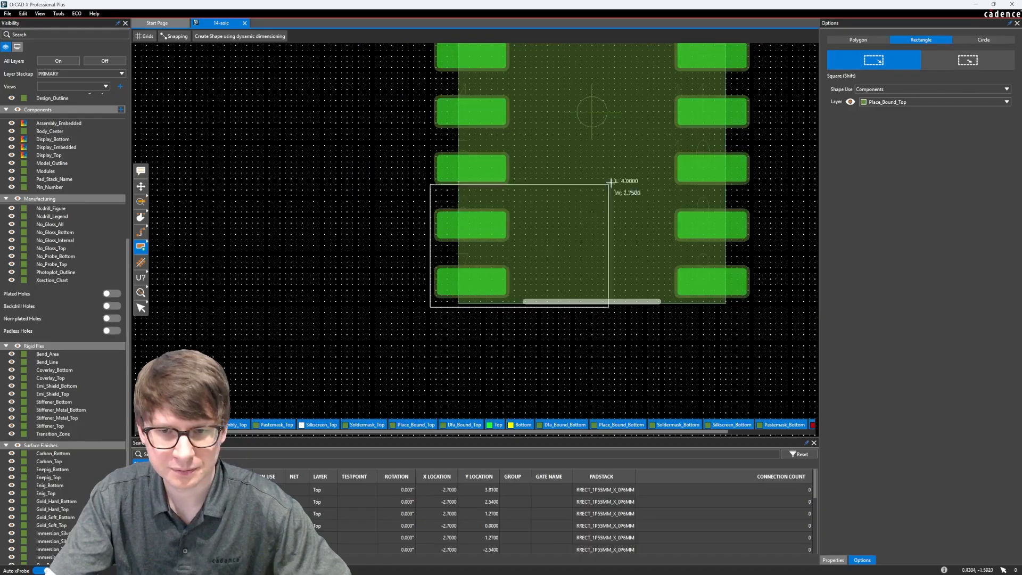
{"action": "middle_click_drag", "start_coordinate": [612, 183], "coordinate": [433, 365]}
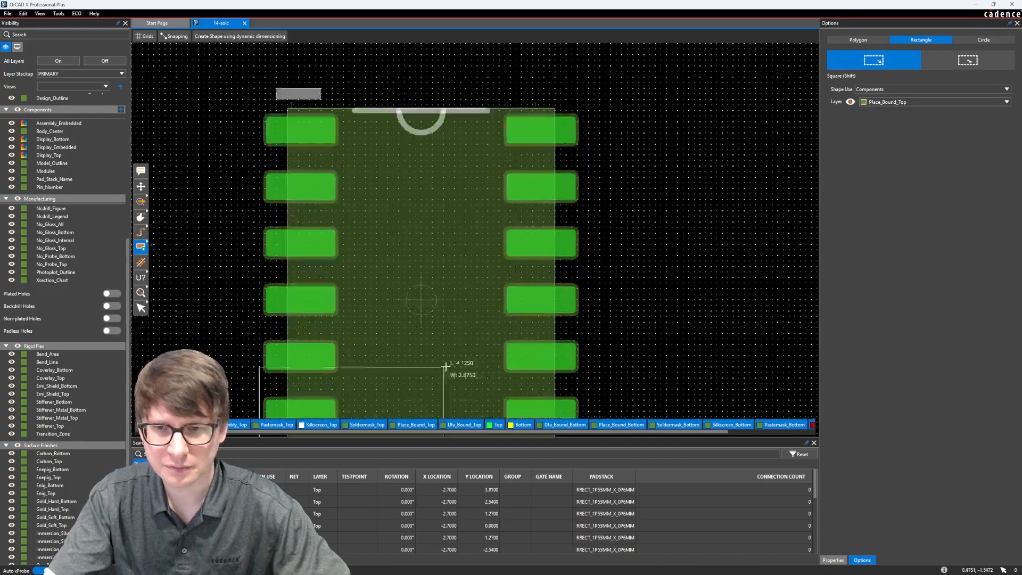
{"action": "left_click", "coordinate": [584, 88]}
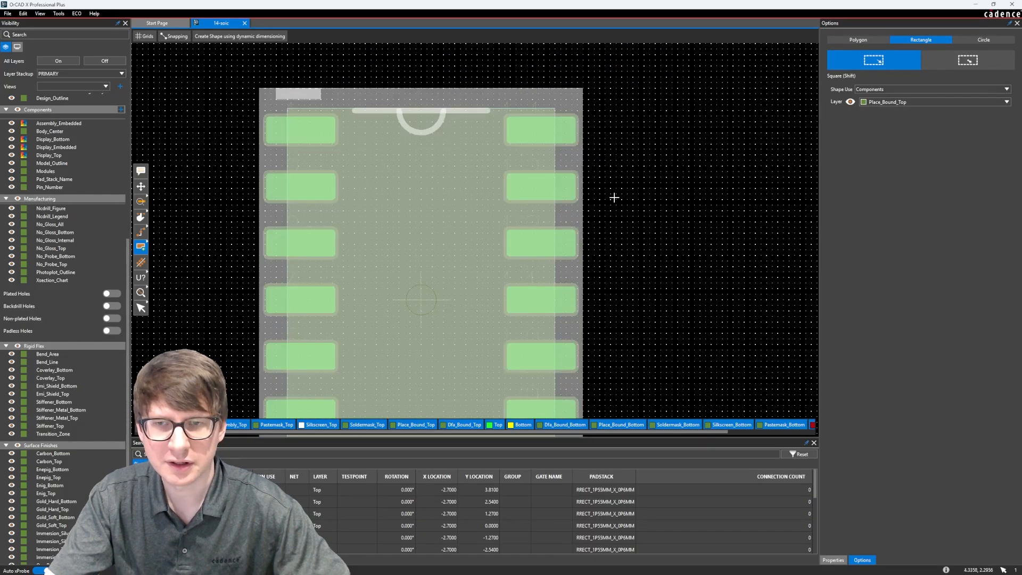
{"action": "key", "text": "Escape"}
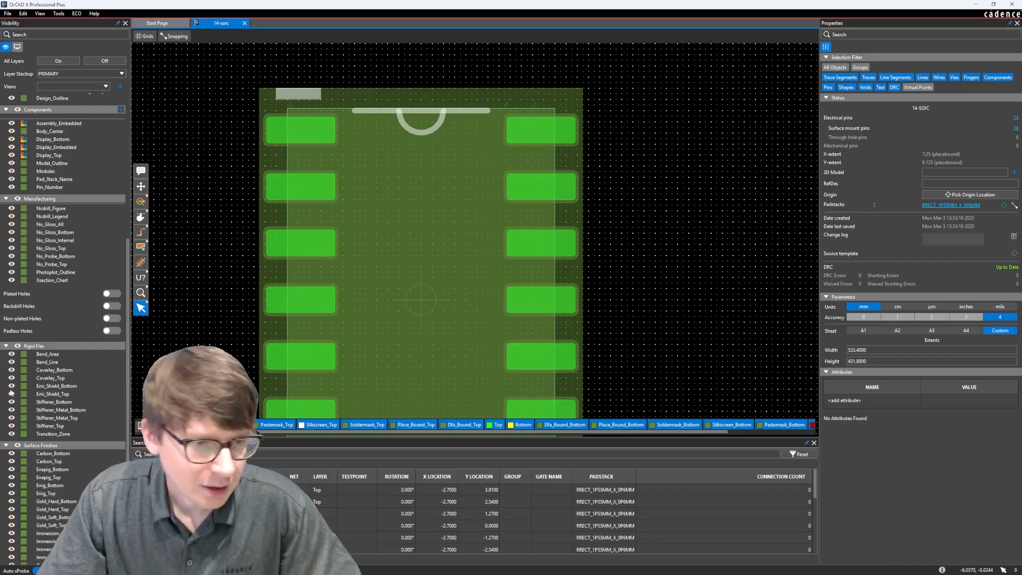
- Change the color of all Dfa_Bound_Top objects to bright purple
{"action": "scroll", "coordinate": [47, 299], "scroll_direction": "down", "scroll_amount": 3}
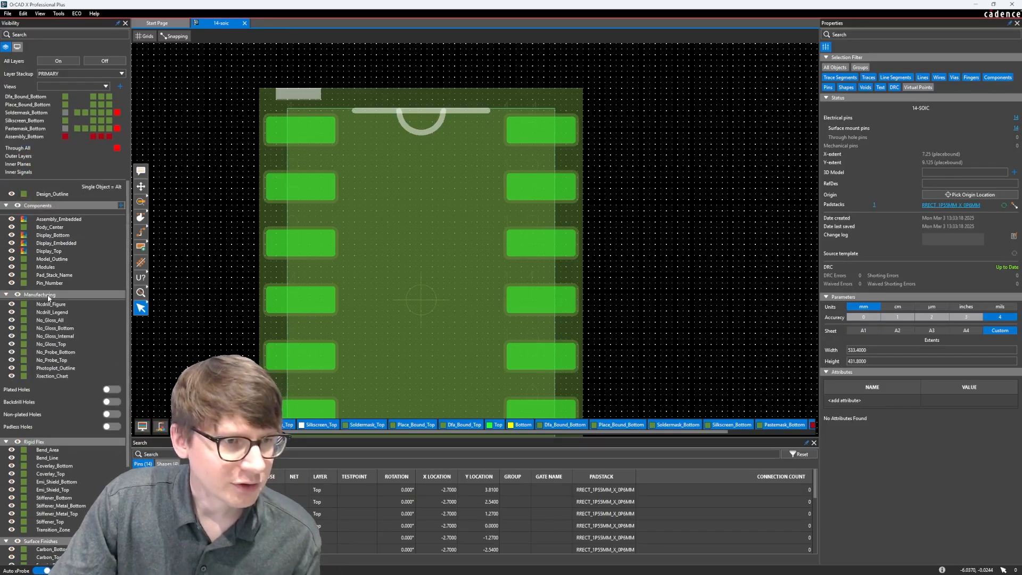
{"action": "scroll", "coordinate": [47, 427], "scroll_direction": "up", "scroll_amount": 6}
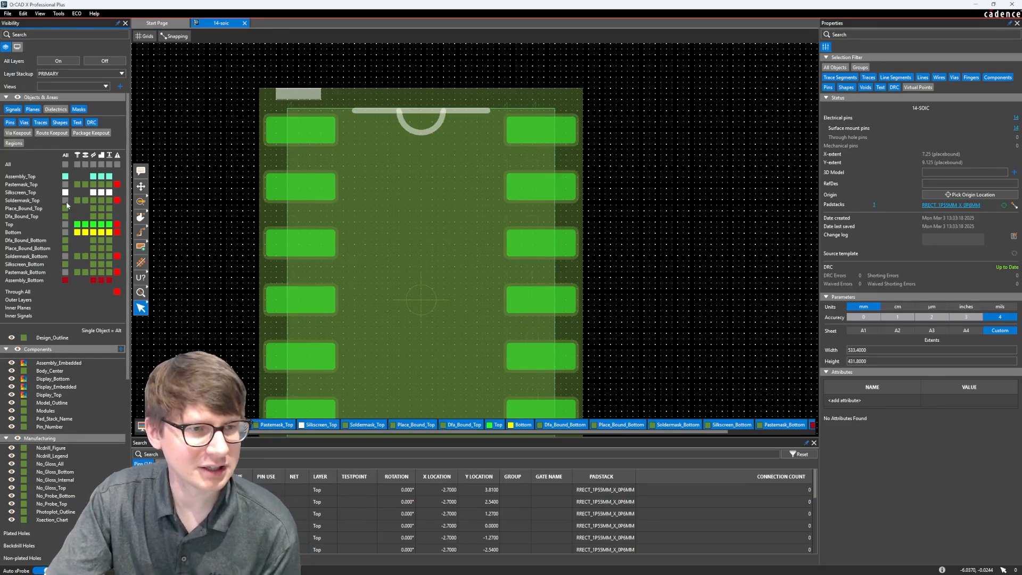
{"action": "left_click", "coordinate": [67, 219]}
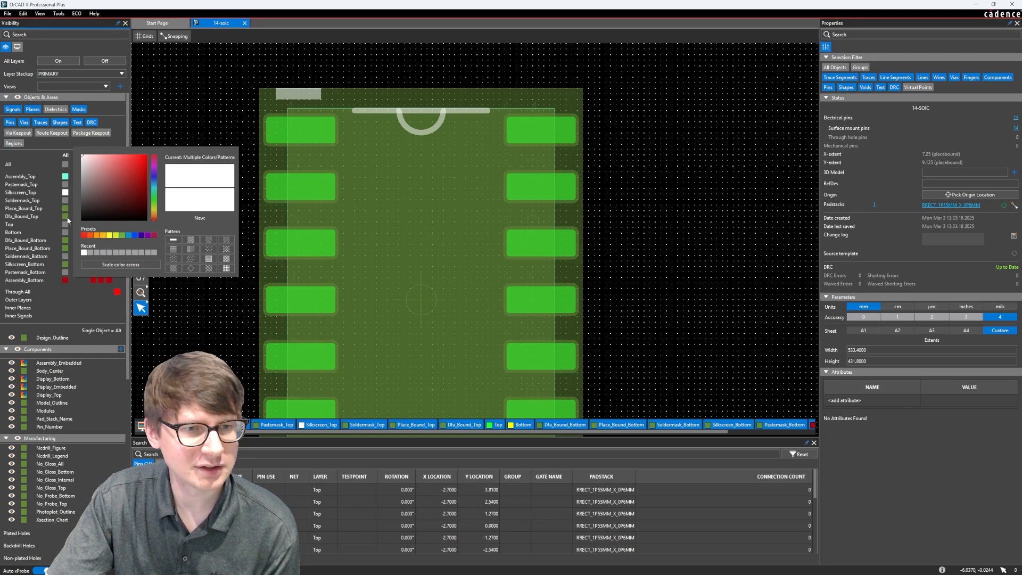
{"action": "left_click", "coordinate": [154, 169]}
{"action": "left_click_drag", "start_coordinate": [137, 158], "coordinate": [147, 155]}
{"action": "left_click", "coordinate": [18, 233]}
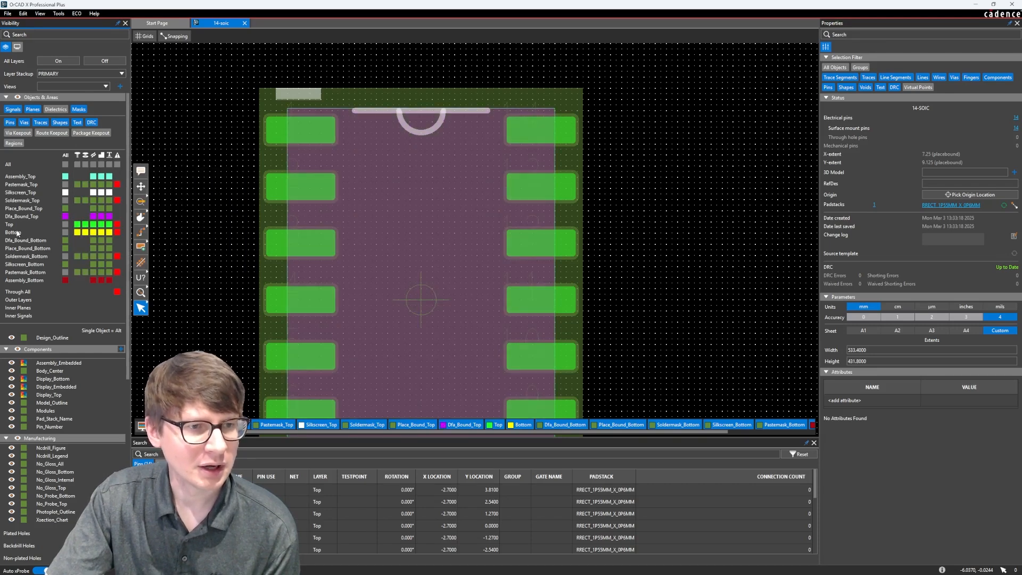
- Change the color of all Place_Bound_Top objects to bright light blue
{"action": "left_click", "coordinate": [65, 209]}
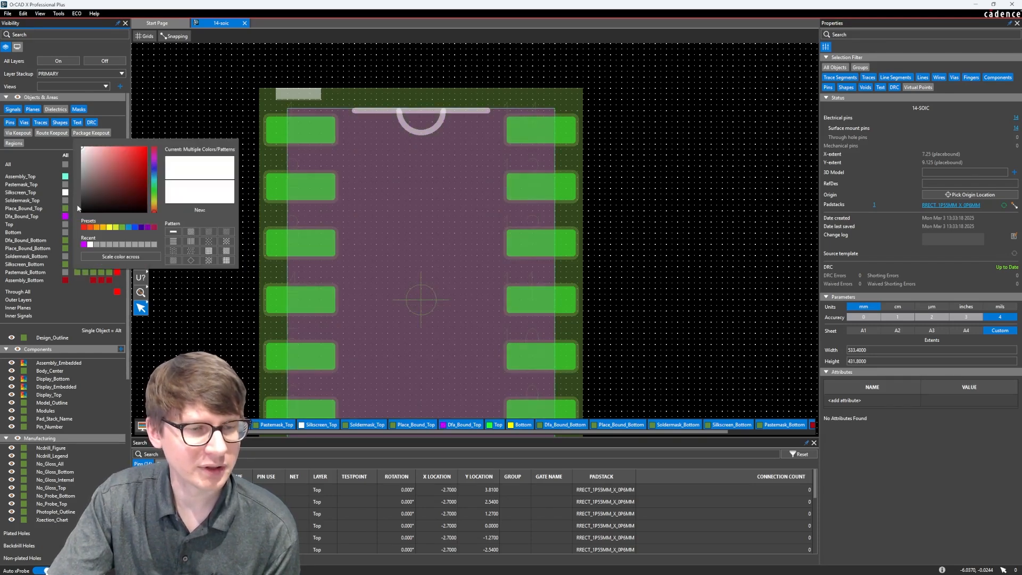
{"action": "left_click", "coordinate": [154, 178]}
{"action": "left_click", "coordinate": [143, 149]}
{"action": "left_click", "coordinate": [16, 230]}
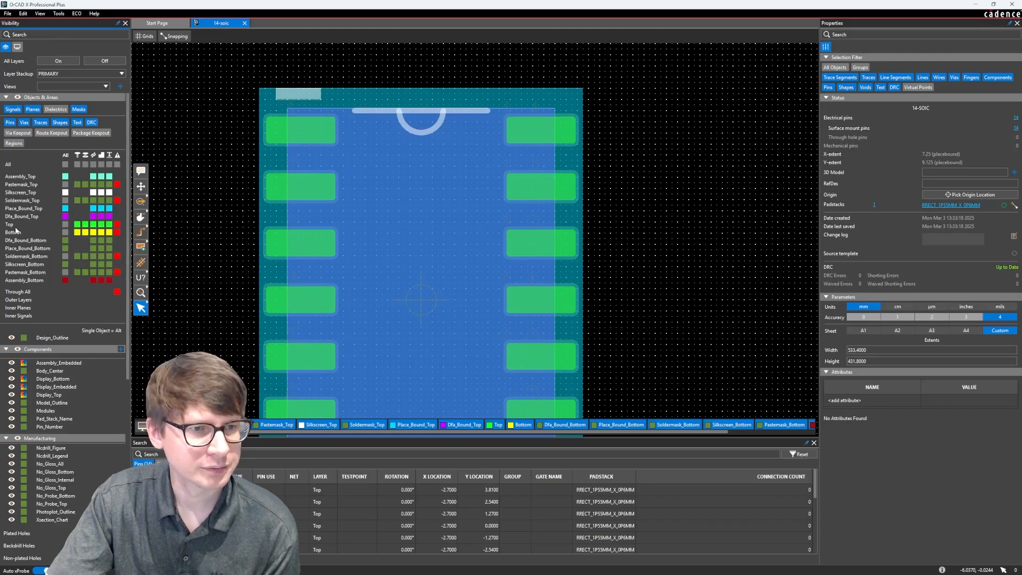
- Change the color of all Assembly_Top objects to turquoise
{"action": "left_click", "coordinate": [65, 177]}
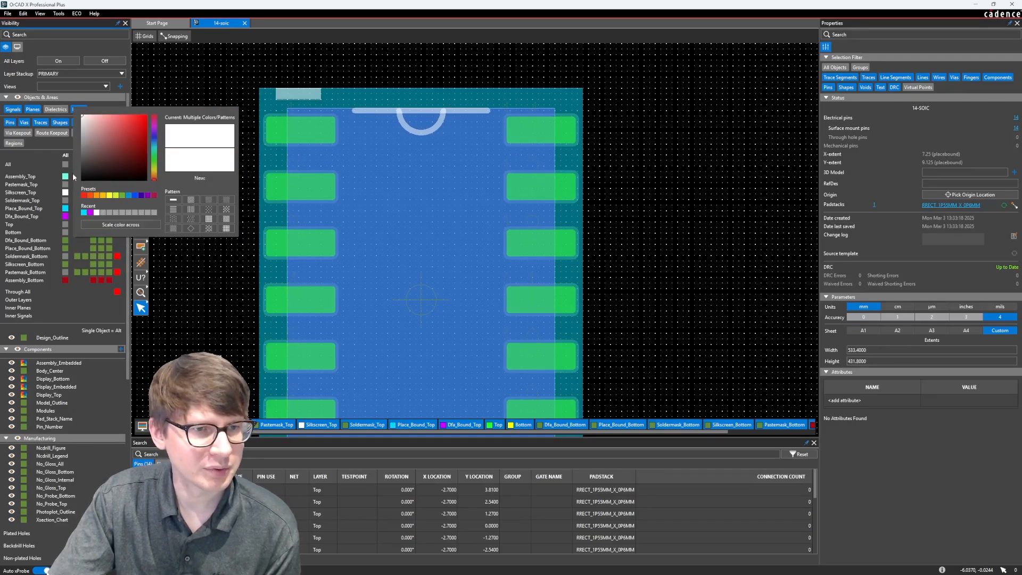
{"action": "left_click", "coordinate": [154, 151]}
{"action": "left_click", "coordinate": [130, 114]}
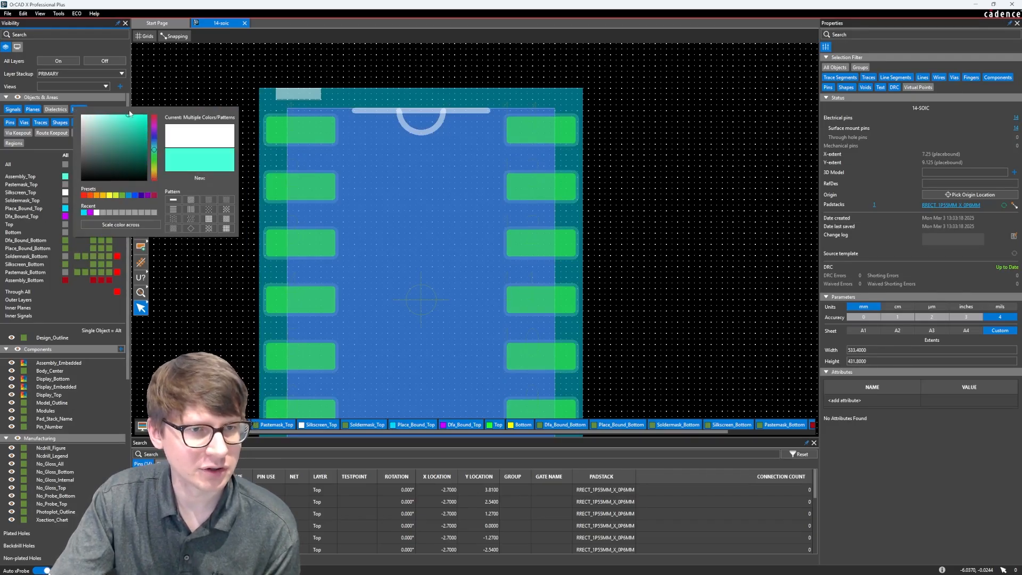
{"action": "left_click", "coordinate": [34, 197]}
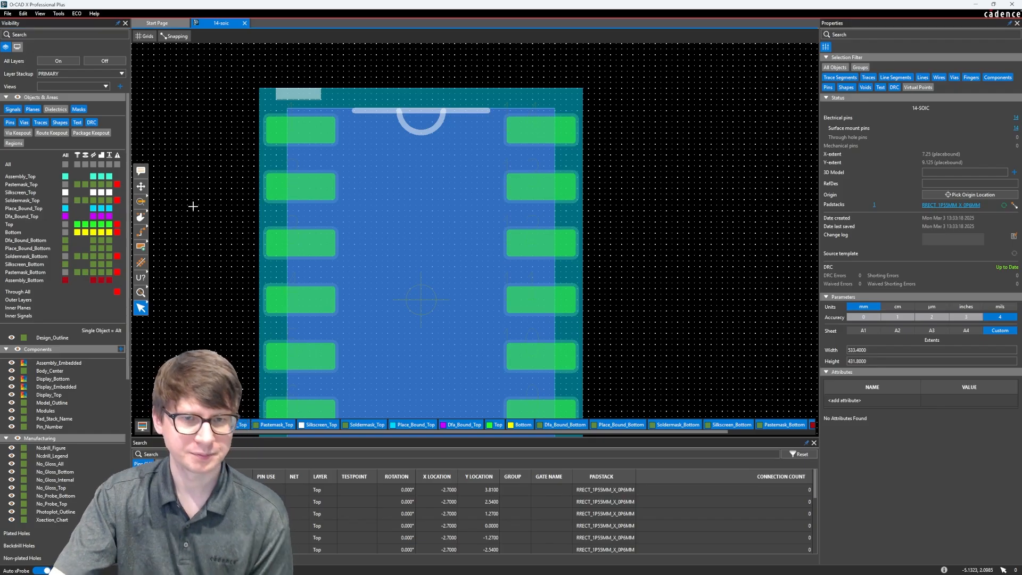
- Hide all layers except Top and Dfa_Bound_Top to examine the DFA boundary against the pads
{"action": "scroll", "coordinate": [227, 200], "scroll_direction": "down", "scroll_amount": 2}
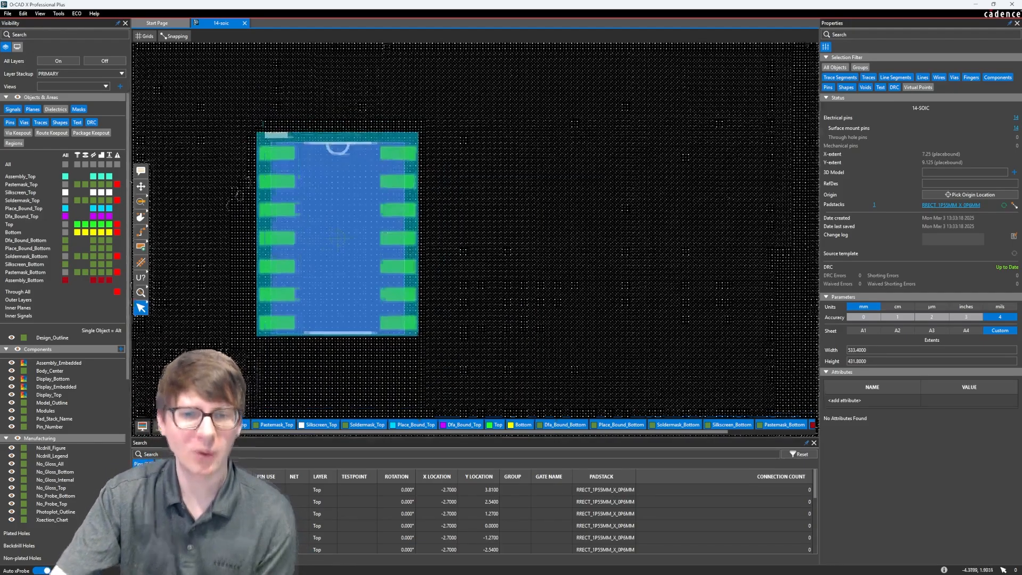
{"action": "scroll", "coordinate": [252, 175], "scroll_direction": "up", "scroll_amount": 1}
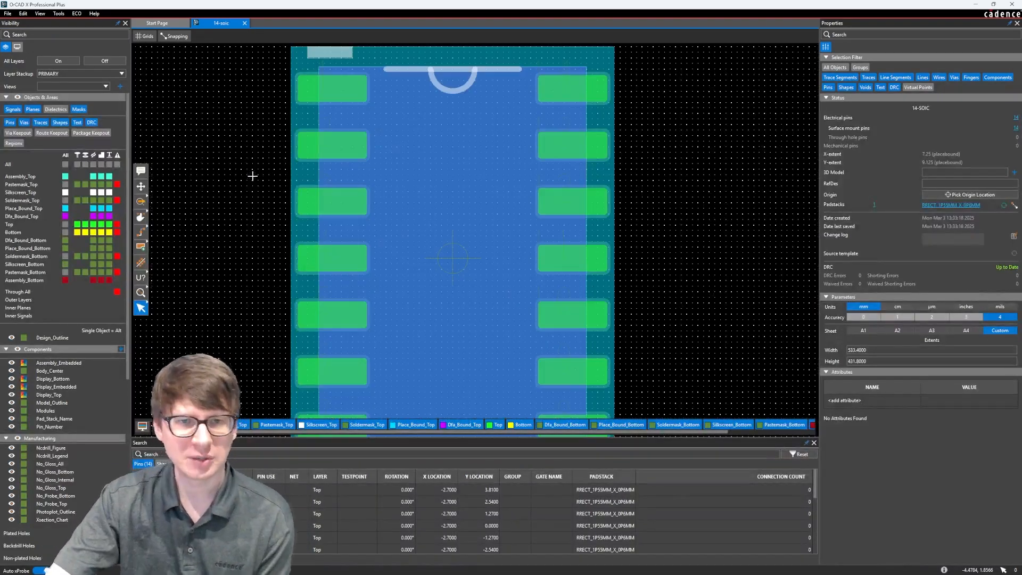
{"action": "scroll", "coordinate": [251, 176], "scroll_direction": "down", "scroll_amount": 1}
{"action": "middle_click_drag", "start_coordinate": [231, 281], "coordinate": [209, 302]}
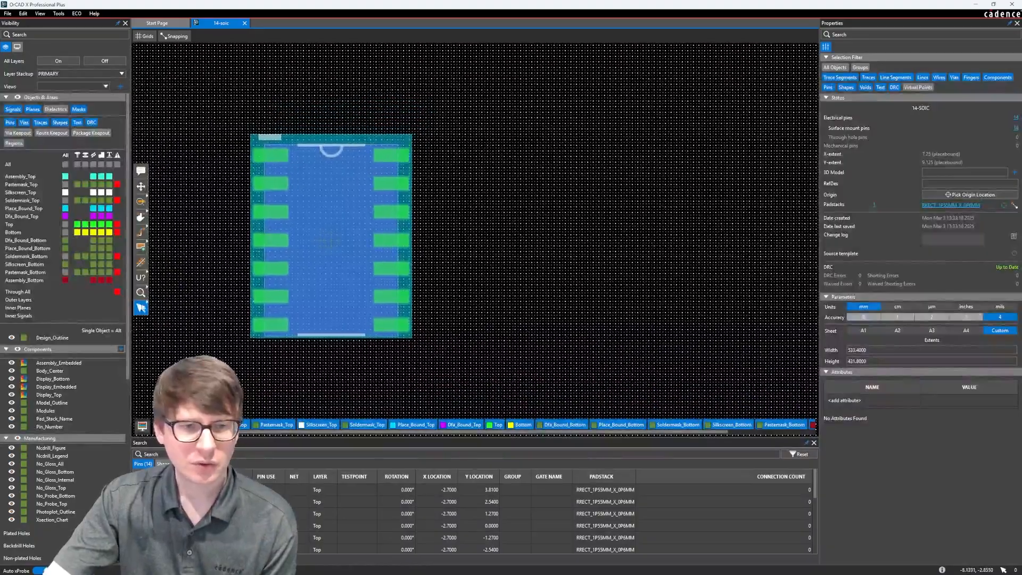
{"action": "left_click", "coordinate": [105, 61]}
{"action": "left_click", "coordinate": [65, 224]}
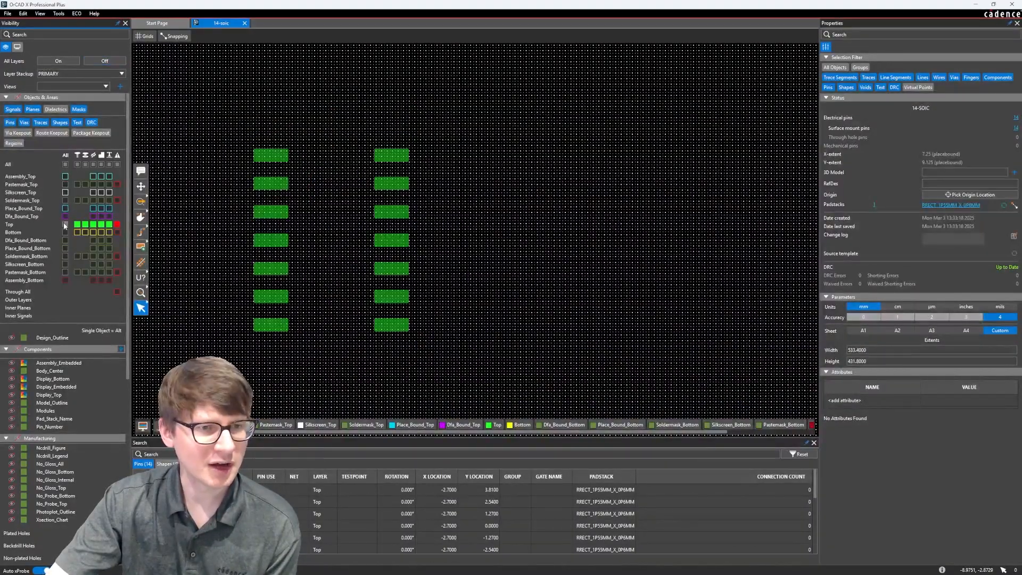
{"action": "left_click", "coordinate": [64, 216]}
{"action": "middle_click_drag", "start_coordinate": [209, 220], "coordinate": [214, 226]}
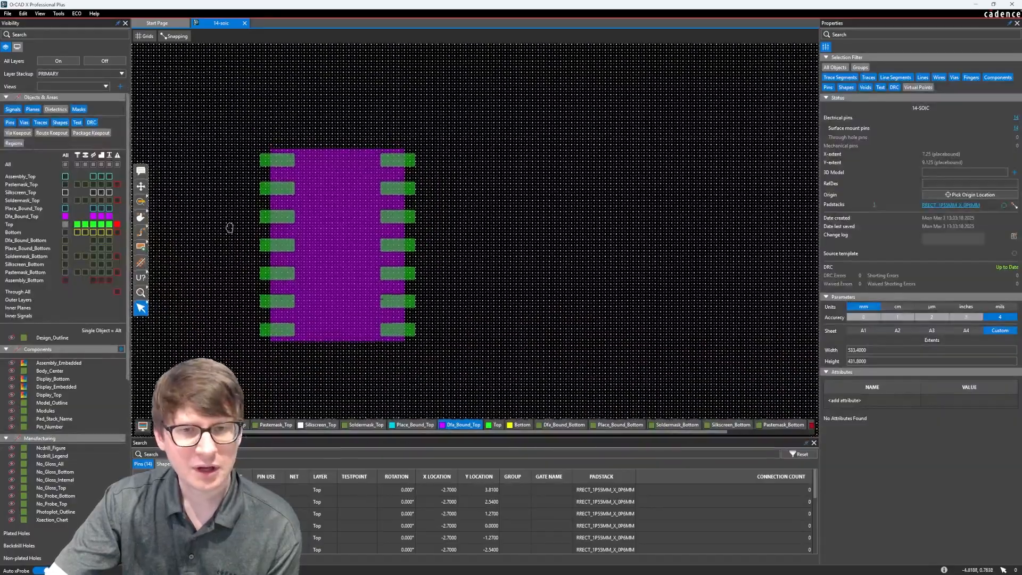
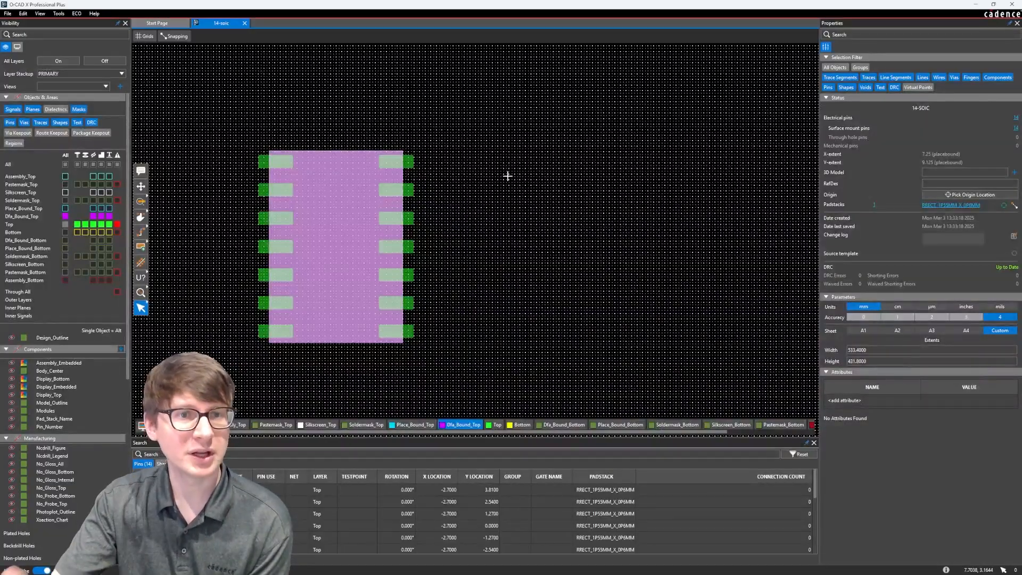
- Show Place_Bound_Top alone with the Top layer in place of Dfa_Bound_Top, and examine Assembly_Top the same way
{"action": "left_click", "coordinate": [65, 217]}
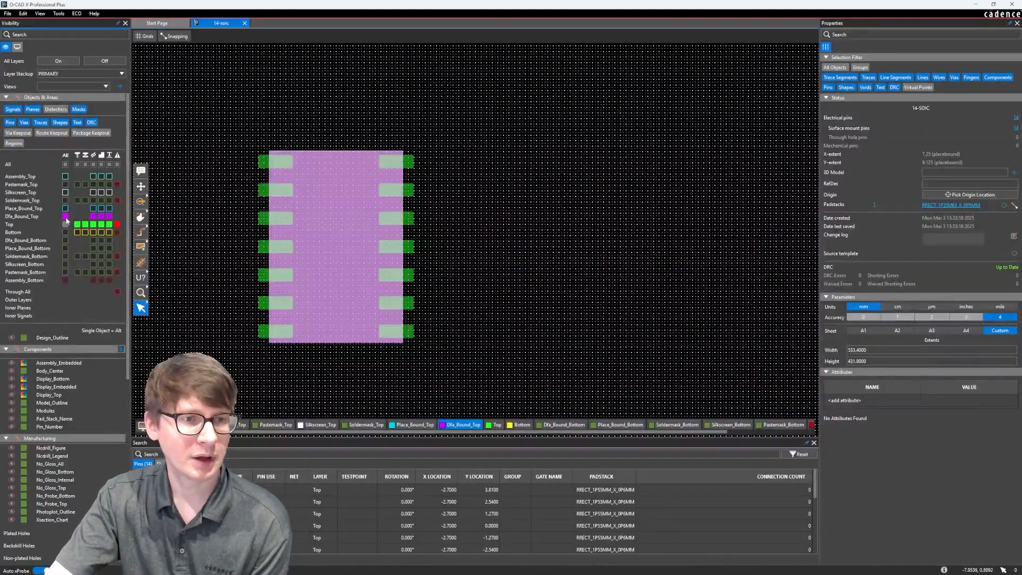
{"action": "left_click", "coordinate": [66, 209]}
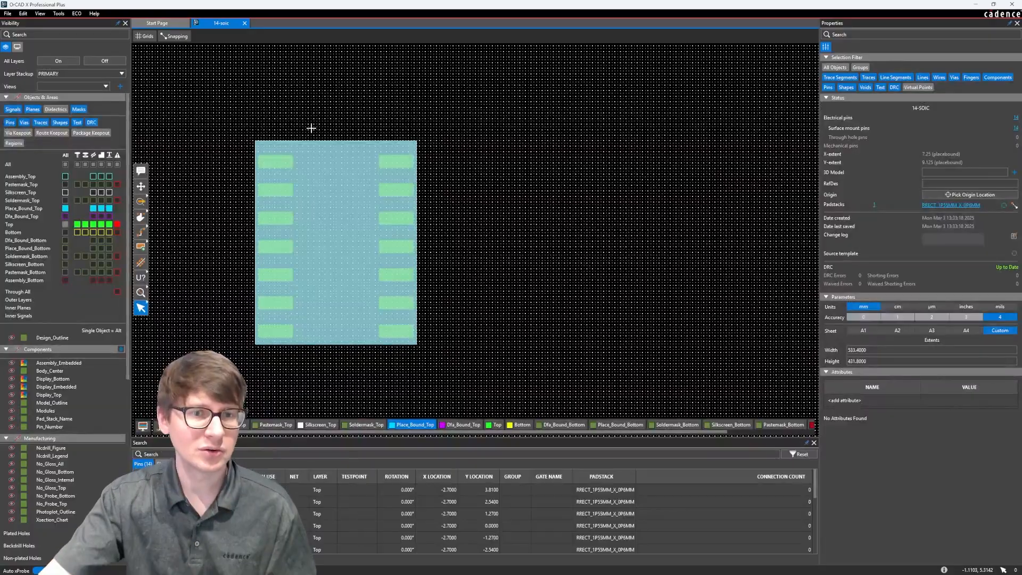
{"action": "left_click", "coordinate": [65, 208]}
{"action": "left_click", "coordinate": [65, 177]}
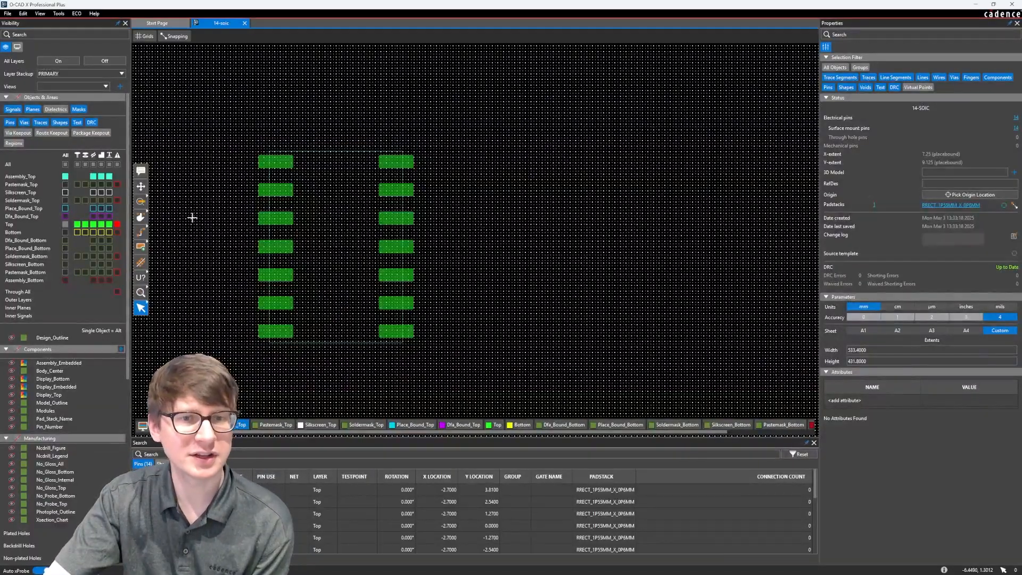
{"action": "scroll", "coordinate": [191, 219], "scroll_direction": "up", "scroll_amount": 2}
{"action": "middle_click_drag", "start_coordinate": [236, 220], "coordinate": [229, 196]}
{"action": "scroll", "coordinate": [230, 187], "scroll_direction": "down", "scroll_amount": 2}
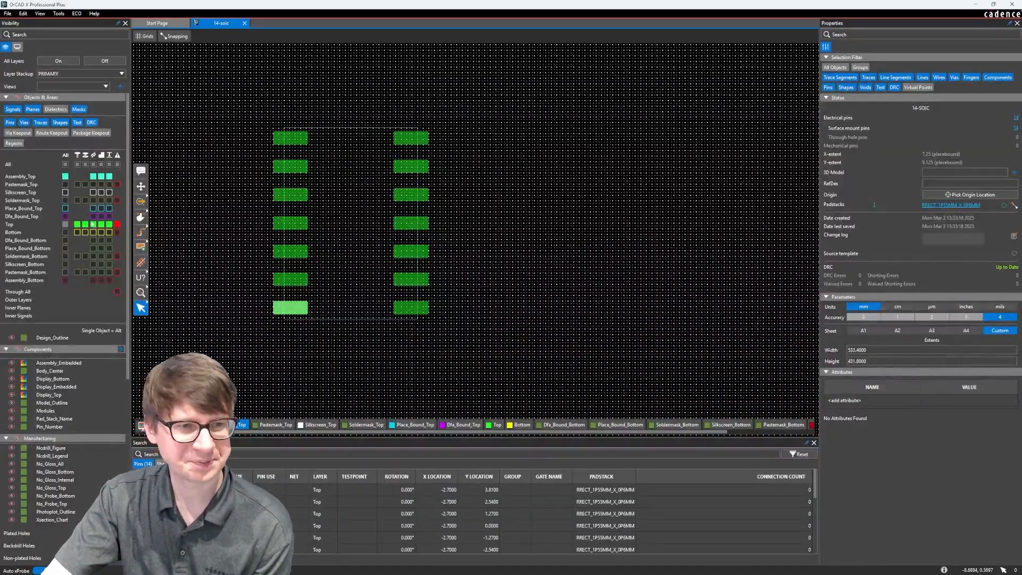
- Turn the visibility of all layers back on to view the complete footprint
{"action": "left_click", "coordinate": [58, 60]}
{"action": "middle_click_drag", "start_coordinate": [201, 138], "coordinate": [210, 177]}
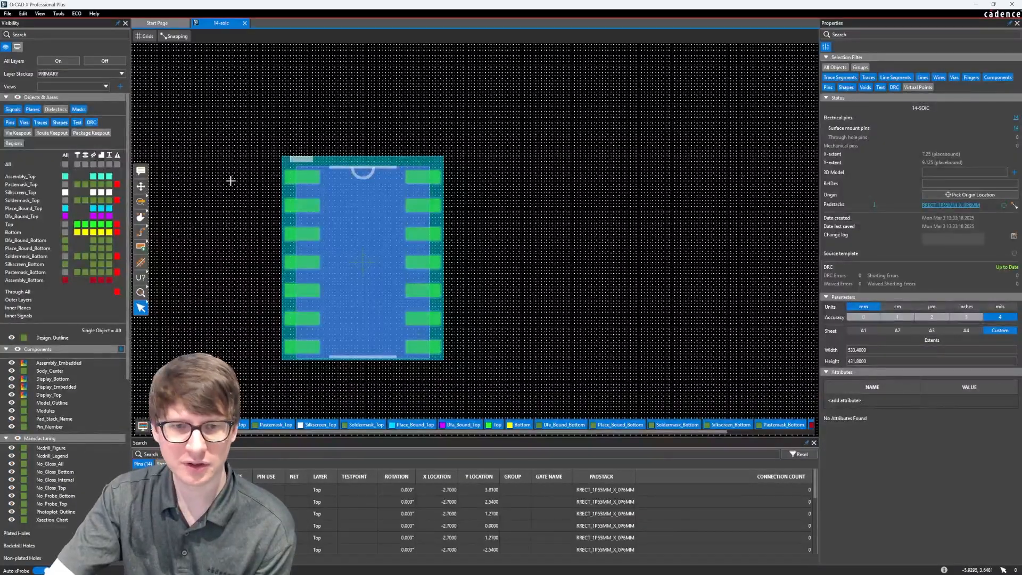
{"action": "middle_click_drag", "start_coordinate": [230, 181], "coordinate": [248, 187]}
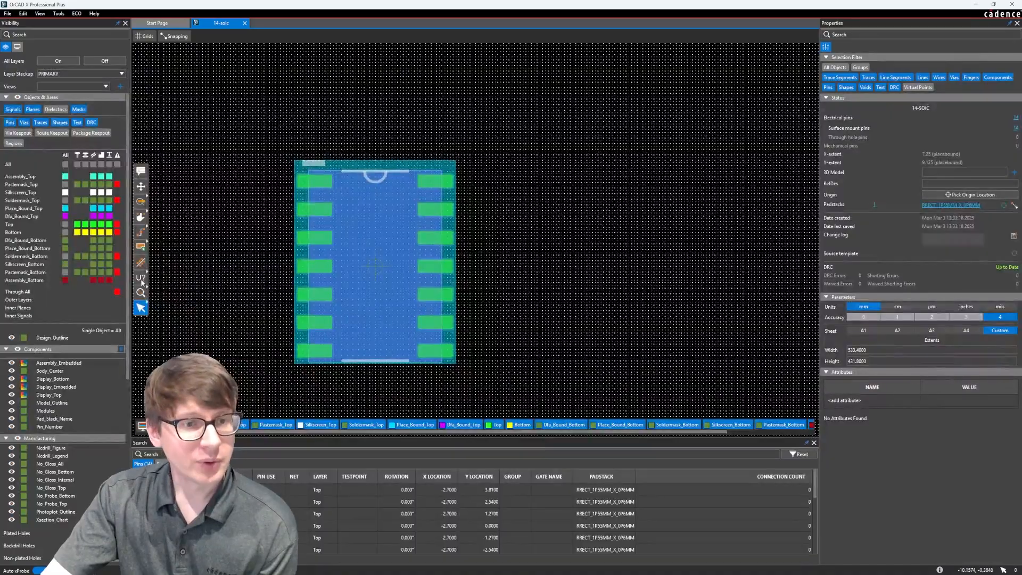
- Add the reference designator U? to both silkscreen and assembly using text block 1
{"action": "left_click", "coordinate": [141, 277]}
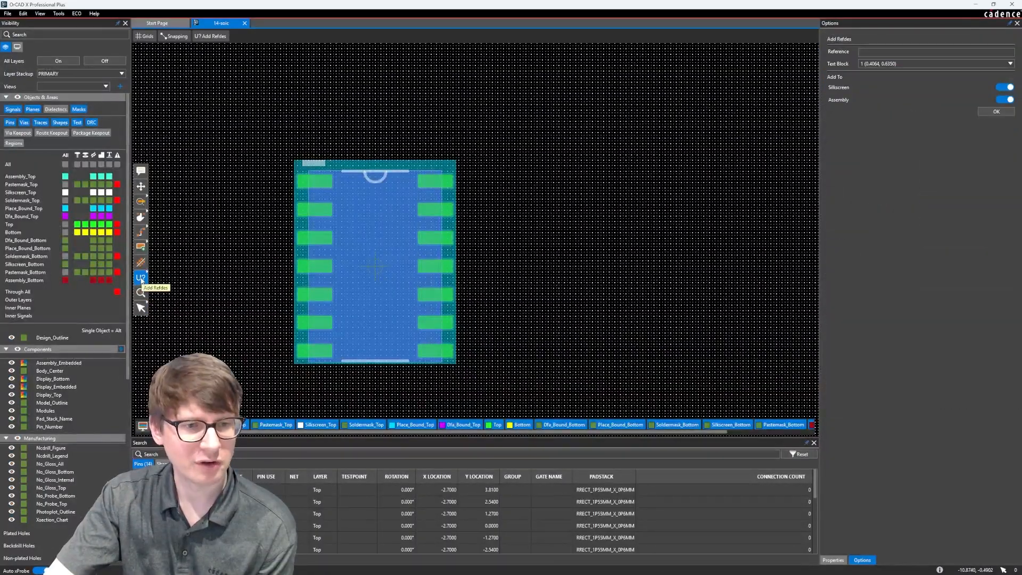
{"action": "left_click", "coordinate": [895, 53]}
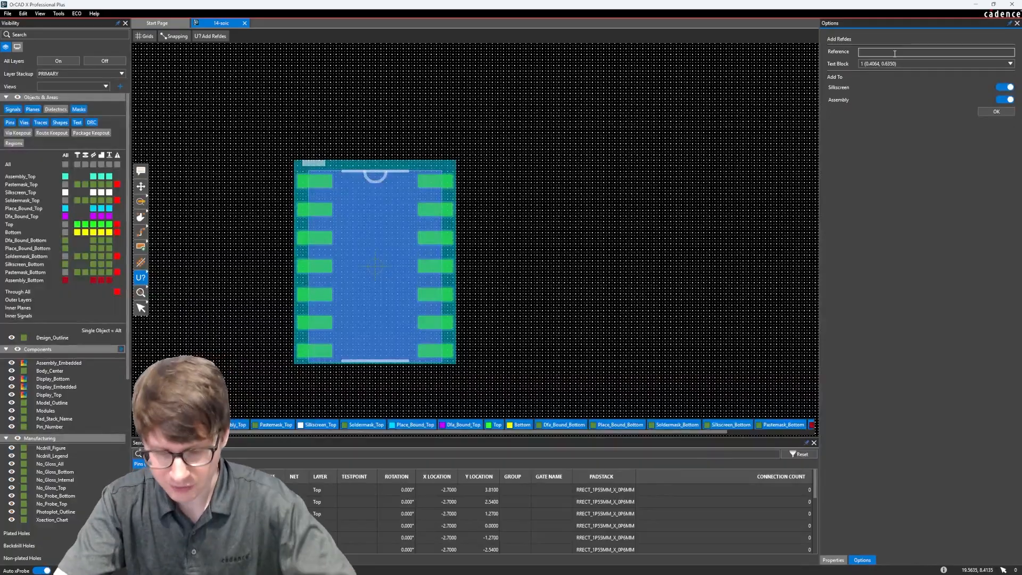
{"action": "type", "text": "U?"}
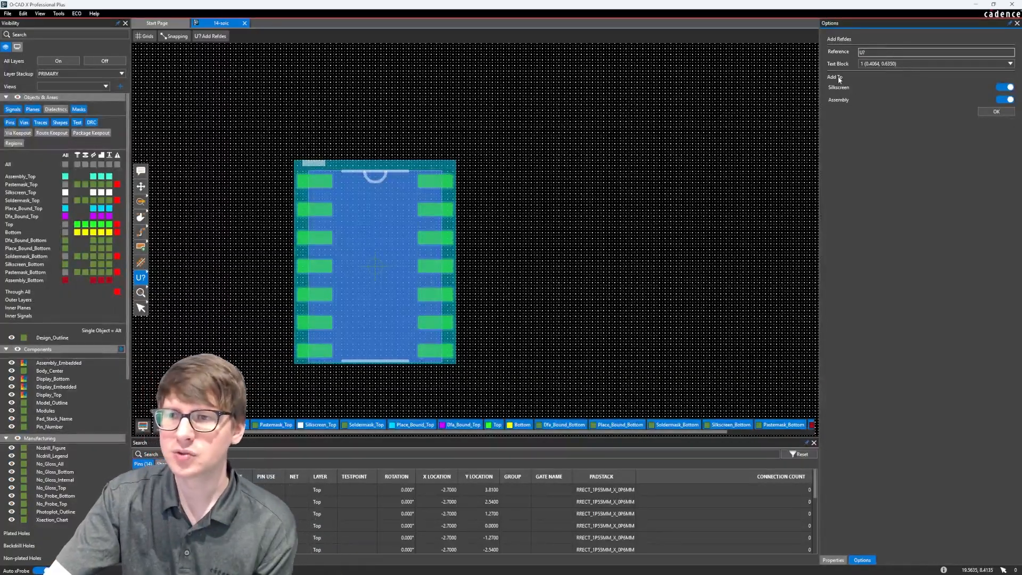
{"action": "left_click", "coordinate": [996, 112]}
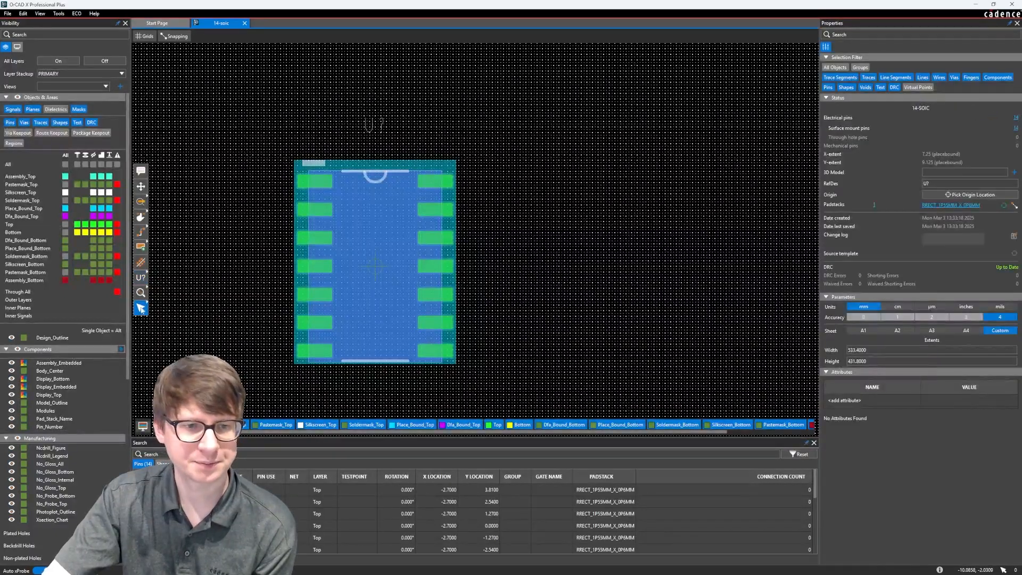
- Hide Place_Bound_Top and Dfa_Bound_Top, and set the Assembly_Top U? text at the footprint center to text block 3
{"action": "left_click", "coordinate": [65, 208]}
{"action": "left_click", "coordinate": [65, 216]}
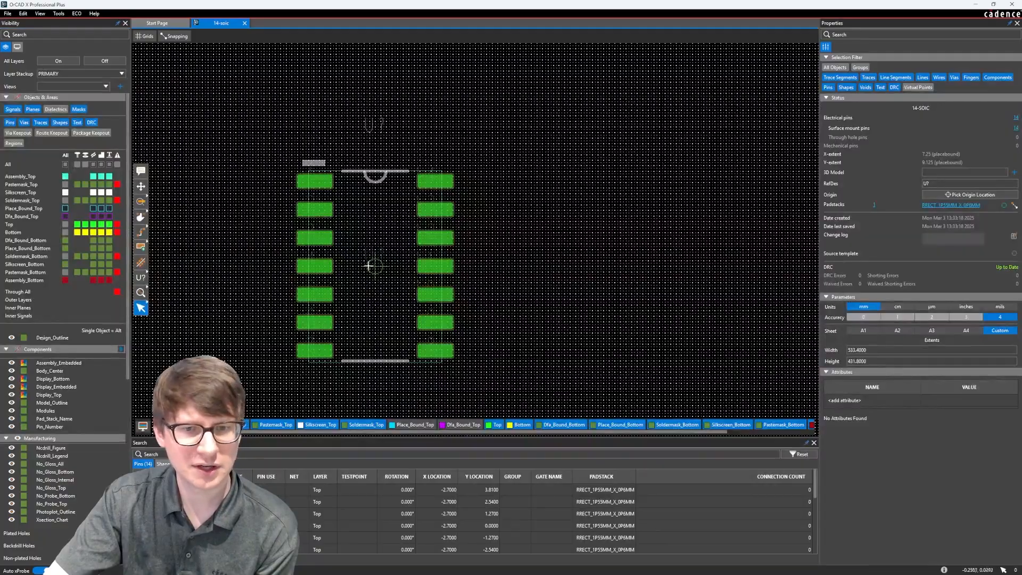
{"action": "scroll", "coordinate": [368, 266], "scroll_direction": "up", "scroll_amount": 2}
{"action": "left_click", "coordinate": [376, 240]}
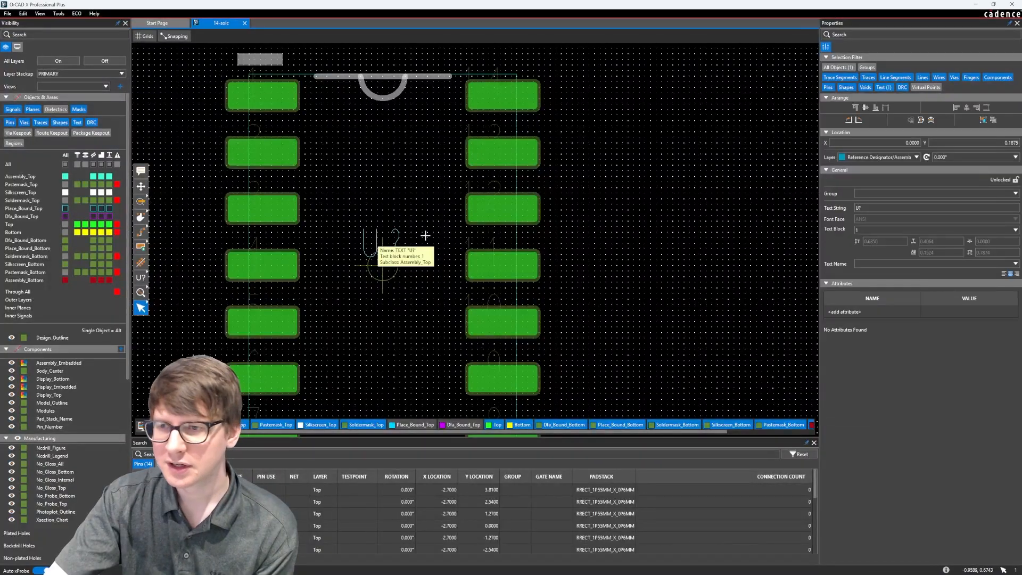
{"action": "left_click", "coordinate": [947, 229]}
{"action": "left_click", "coordinate": [924, 252]}
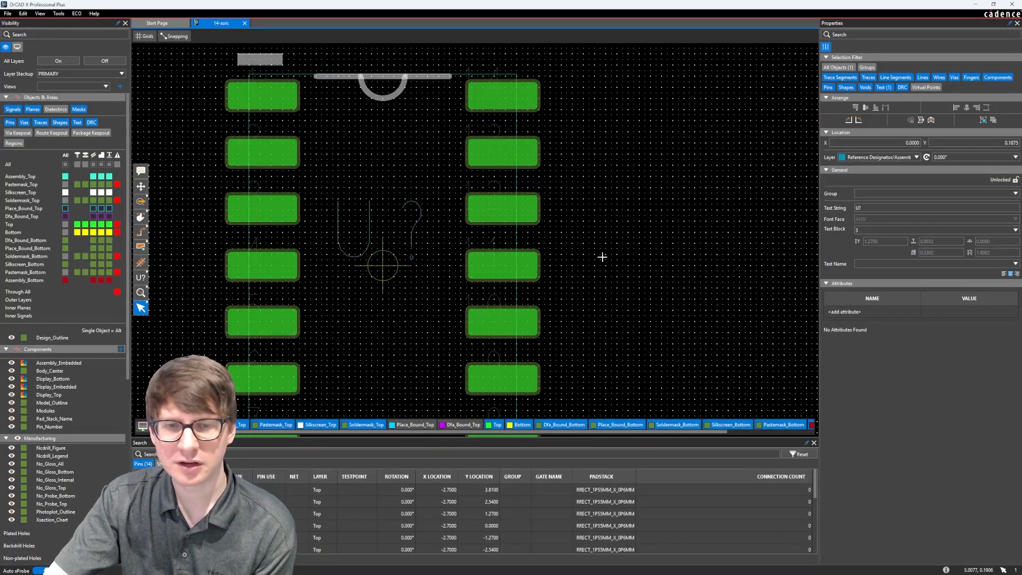
- Set the silkscreen U? reference designator above the footprint to text block 3
{"action": "scroll", "coordinate": [566, 223], "scroll_direction": "up", "scroll_amount": 2}
{"action": "scroll", "coordinate": [372, 244], "scroll_direction": "down", "scroll_amount": 4}
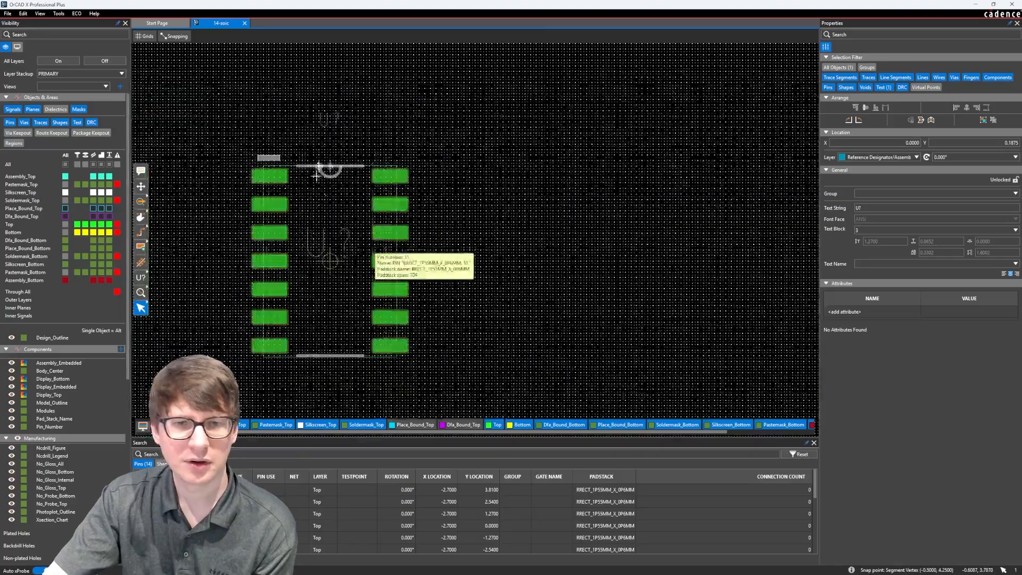
{"action": "left_click", "coordinate": [322, 117]}
{"action": "left_click", "coordinate": [888, 229]}
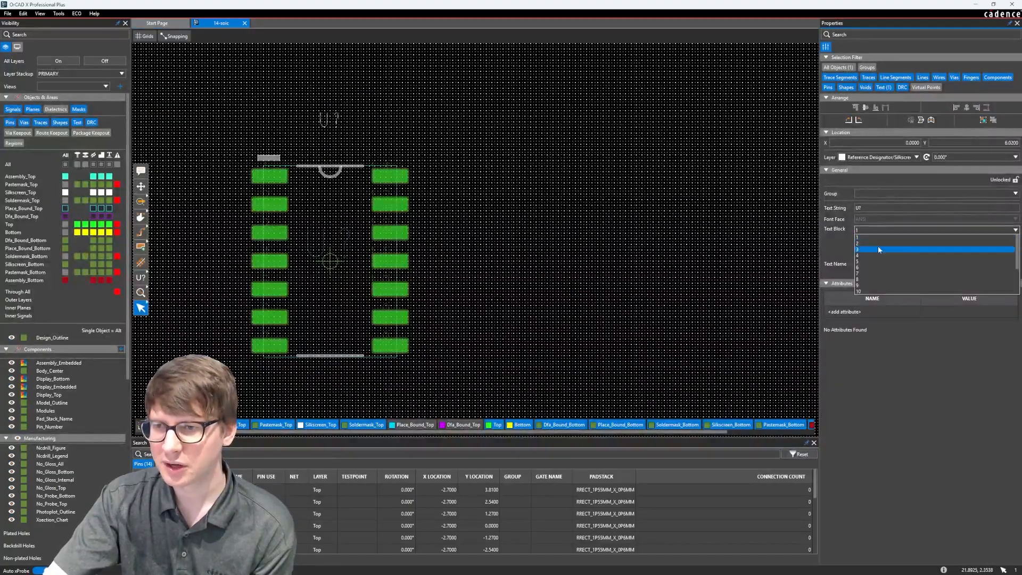
{"action": "left_click", "coordinate": [878, 248]}
- Move the silkscreen U? text to just above the pin 1 marker and center the assembly U? text on the footprint origin
{"action": "left_click", "coordinate": [141, 185]}
{"action": "left_click", "coordinate": [324, 113]}
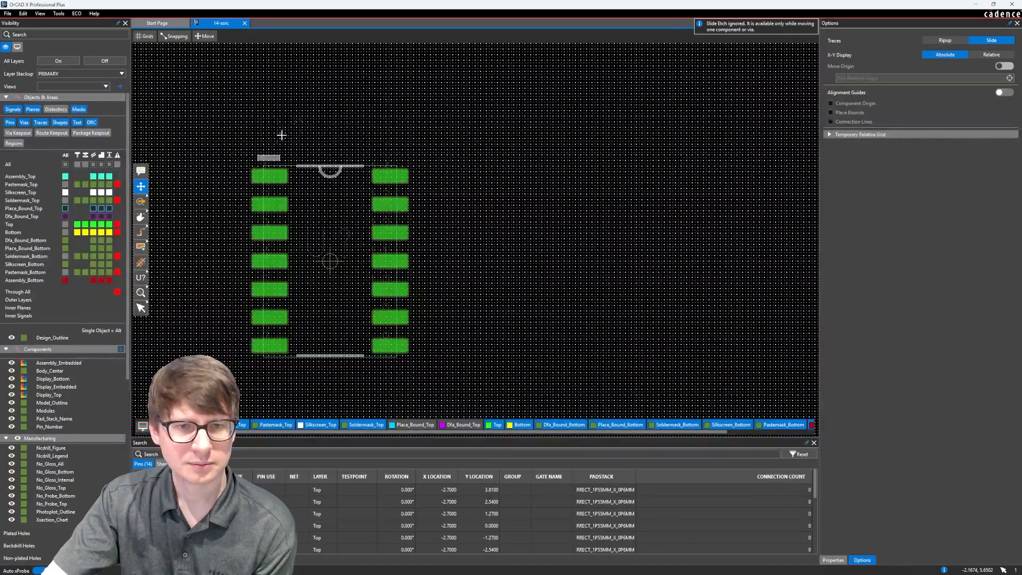
{"action": "left_click", "coordinate": [325, 240]}
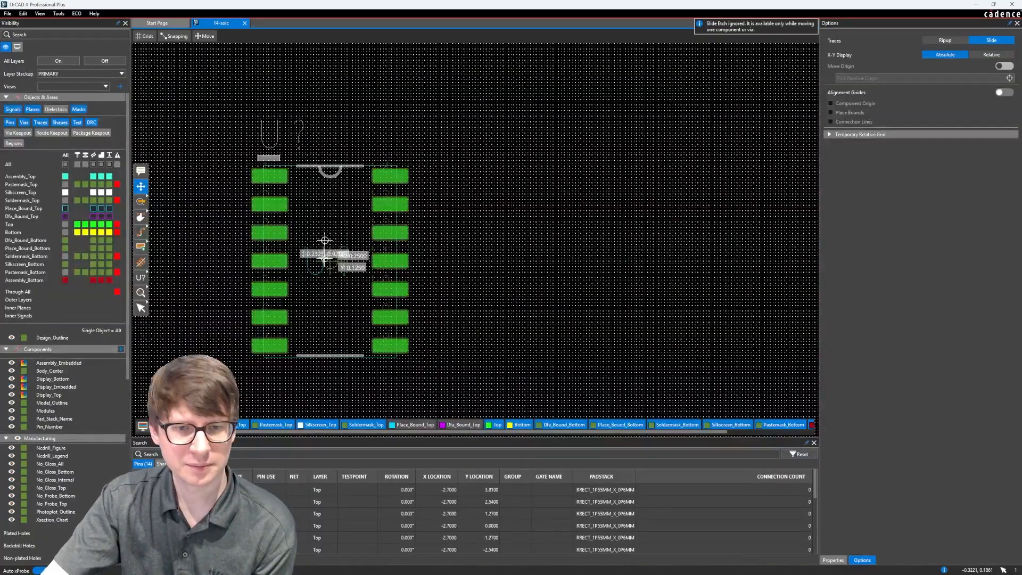
{"action": "left_click", "coordinate": [324, 260]}
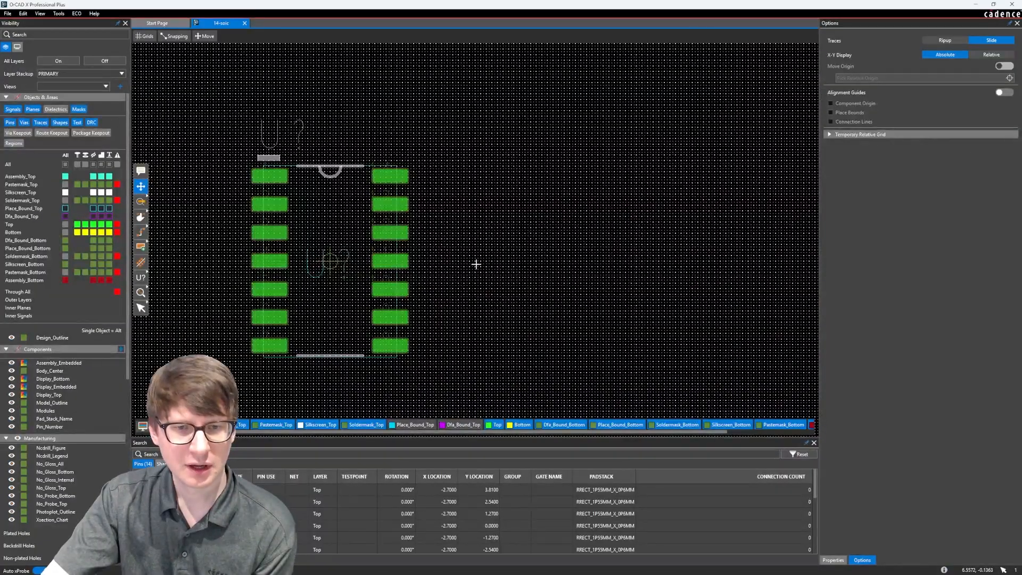
{"action": "scroll", "coordinate": [331, 269], "scroll_direction": "up", "scroll_amount": 3}
{"action": "scroll", "coordinate": [356, 261], "scroll_direction": "down", "scroll_amount": 4}
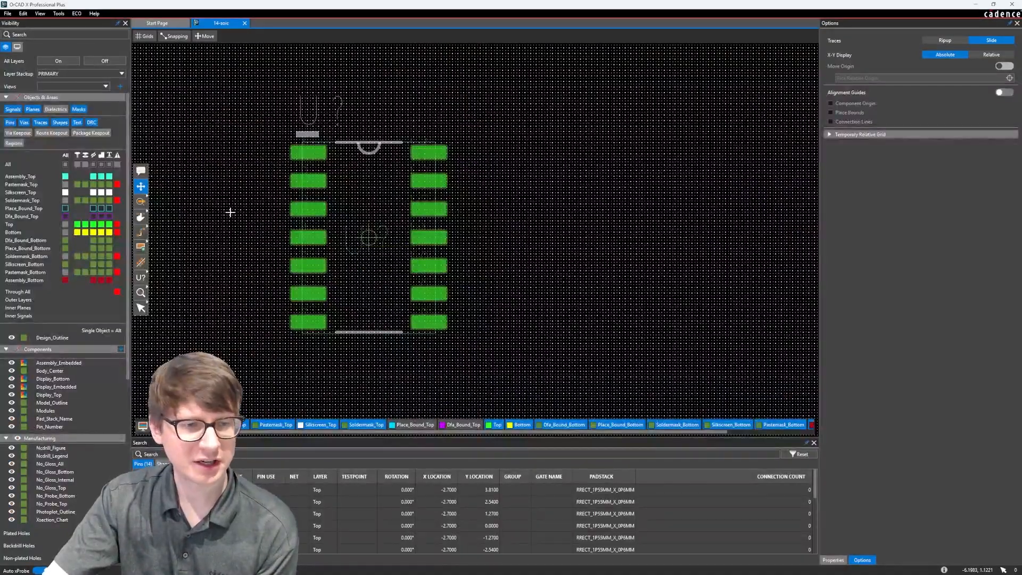
{"action": "key", "text": "Escape"}
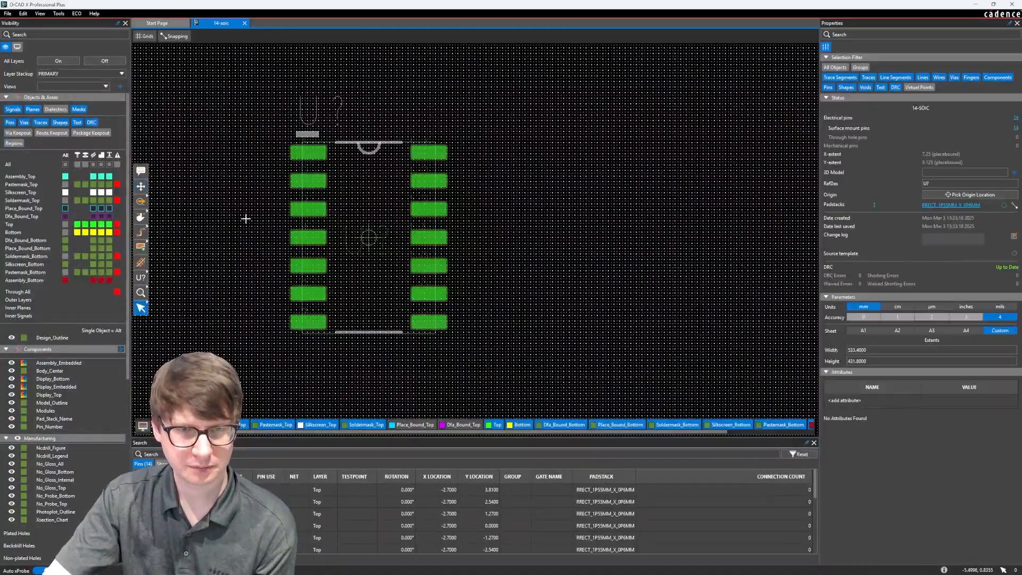
{"action": "middle_click_drag", "start_coordinate": [245, 219], "coordinate": [294, 234]}
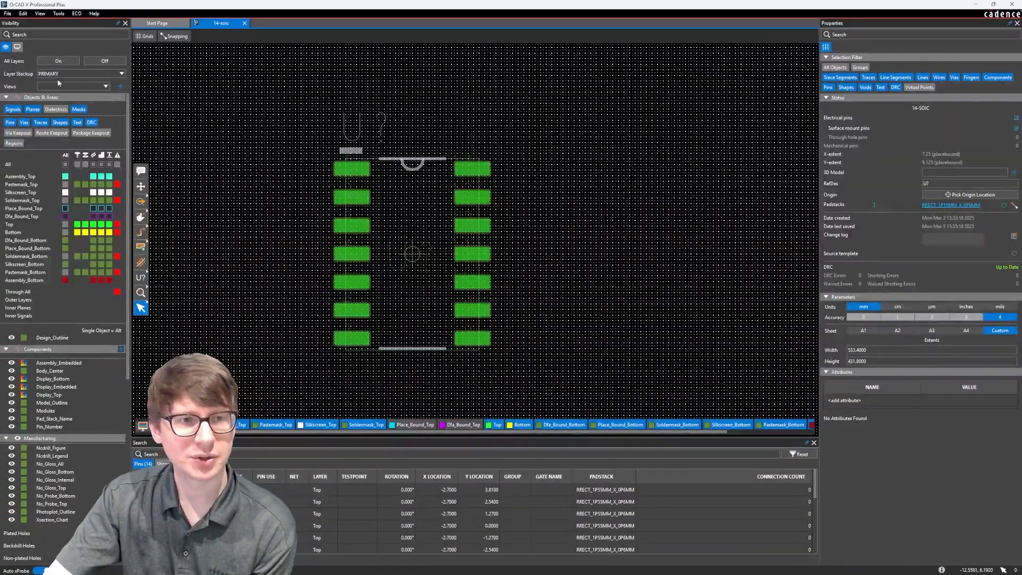
- Switch the footprint to the 3D display and limit the boundary display to only 3D models
{"action": "left_click", "coordinate": [17, 47]}
{"action": "left_click", "coordinate": [103, 73]}
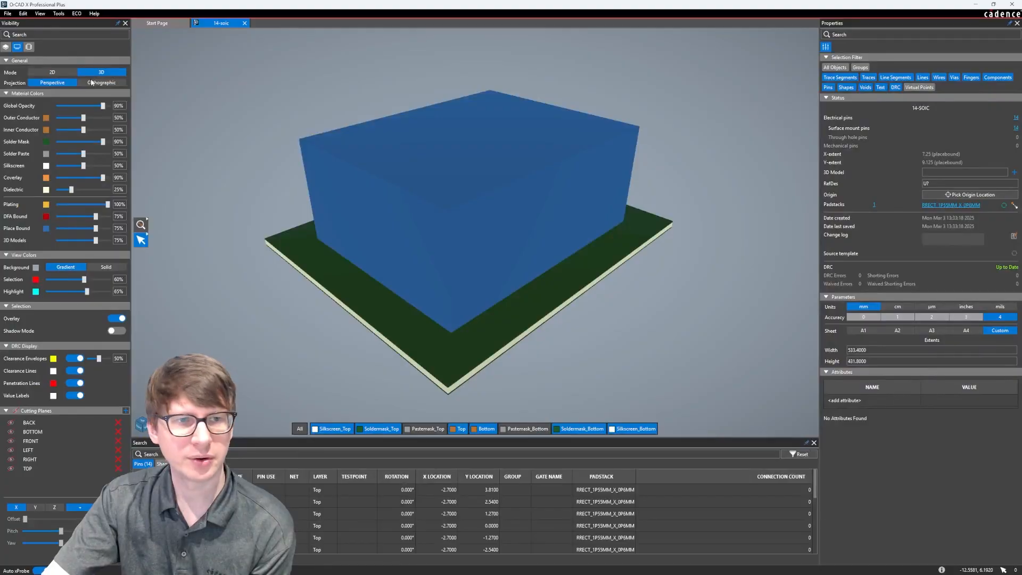
{"action": "left_click", "coordinate": [30, 47]}
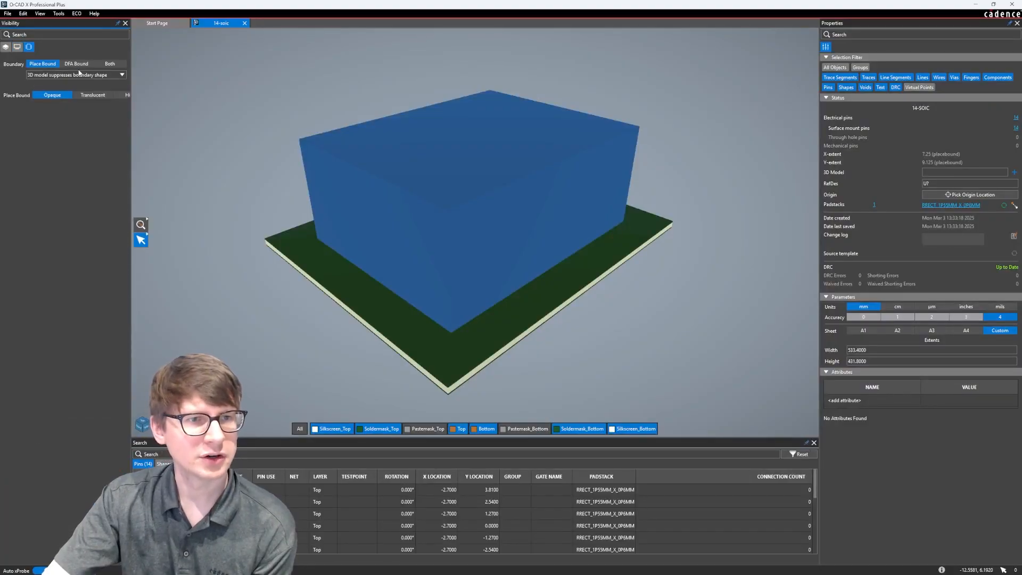
{"action": "left_click", "coordinate": [45, 79]}
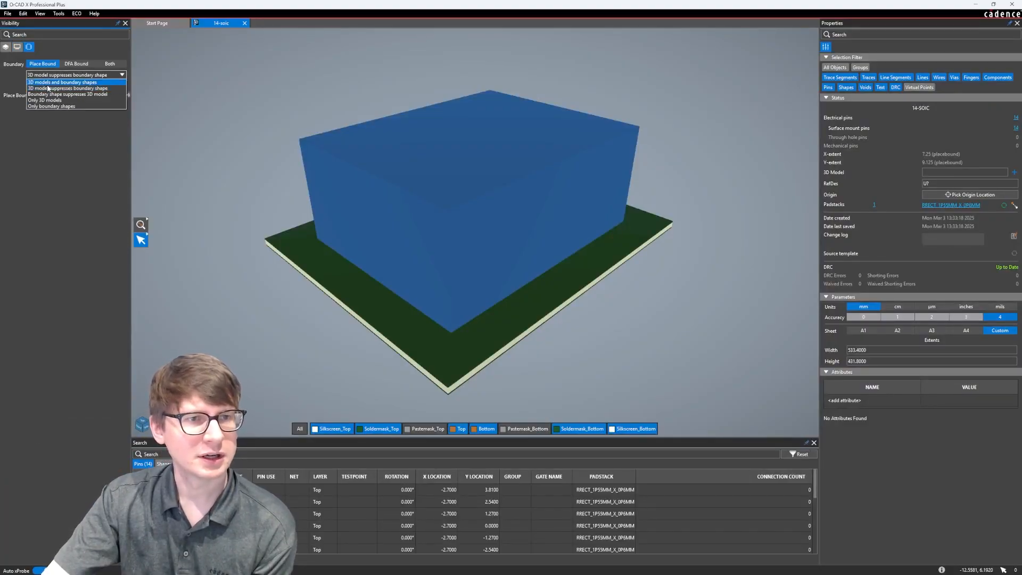
{"action": "left_click", "coordinate": [53, 106]}
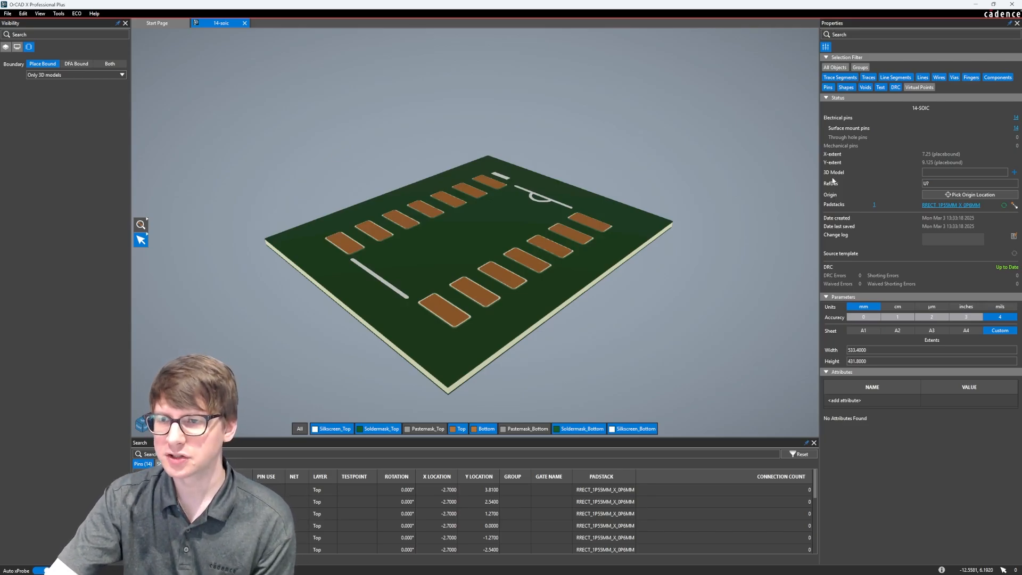
- Assign the STEP model SOIC-14_3.9x8.7mm_P1.27mm.step from C:\Temp\Cadence to the footprint
{"action": "left_click", "coordinate": [1013, 172]}
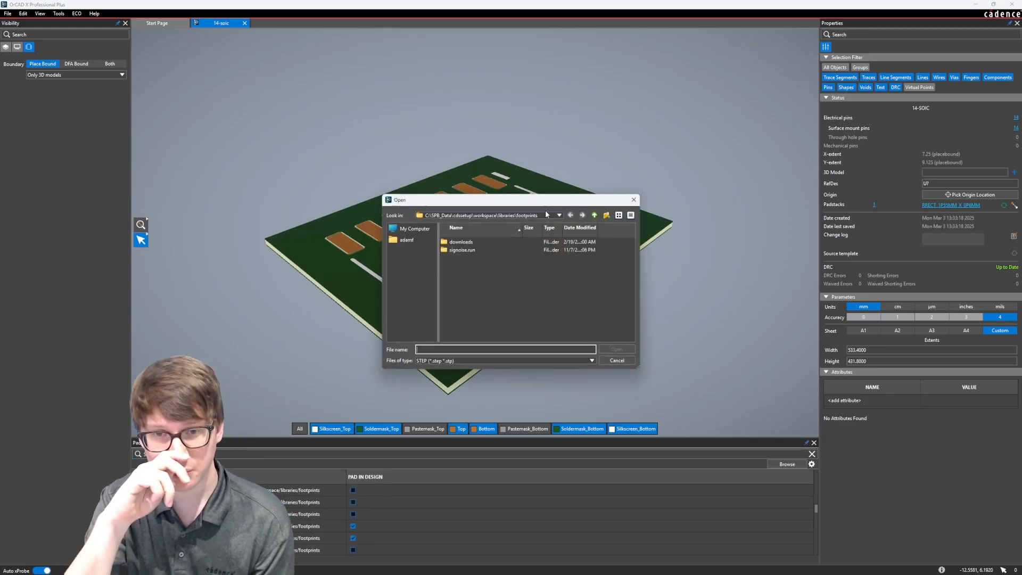
{"action": "left_click_drag", "start_coordinate": [507, 205], "coordinate": [493, 200]}
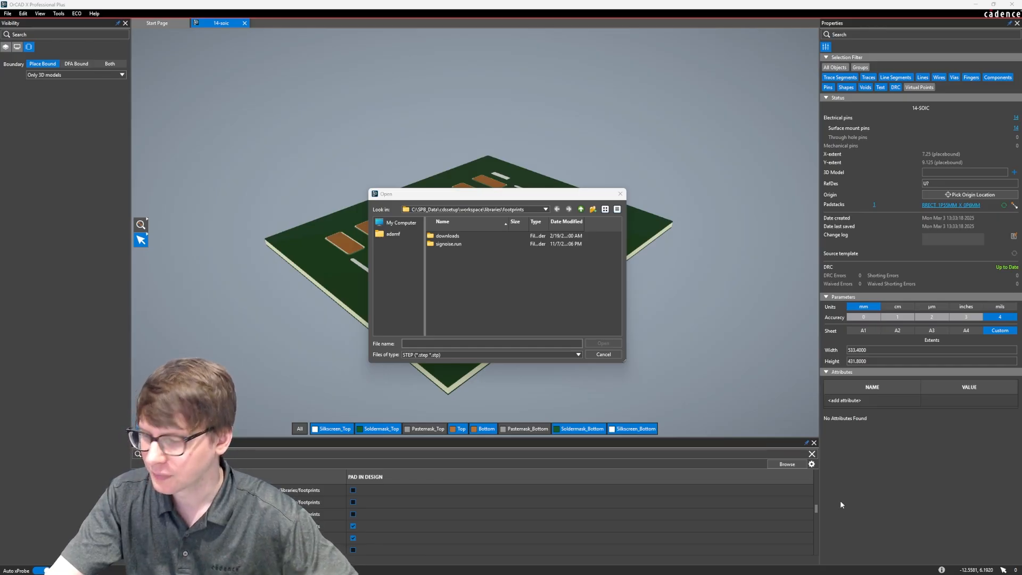
{"action": "left_click", "coordinate": [535, 211]}
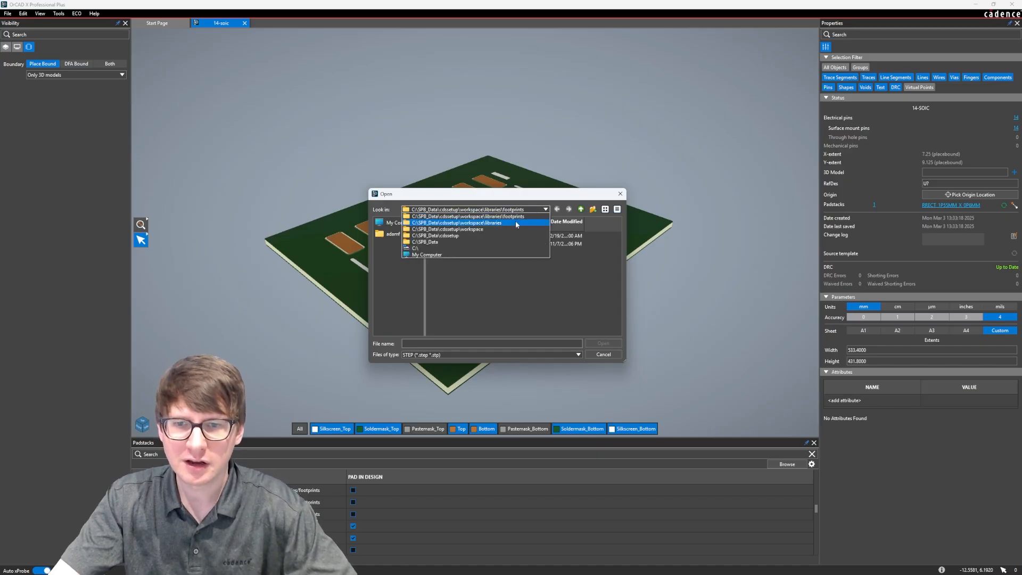
{"action": "left_click", "coordinate": [445, 244]}
{"action": "double_click", "coordinate": [454, 308]}
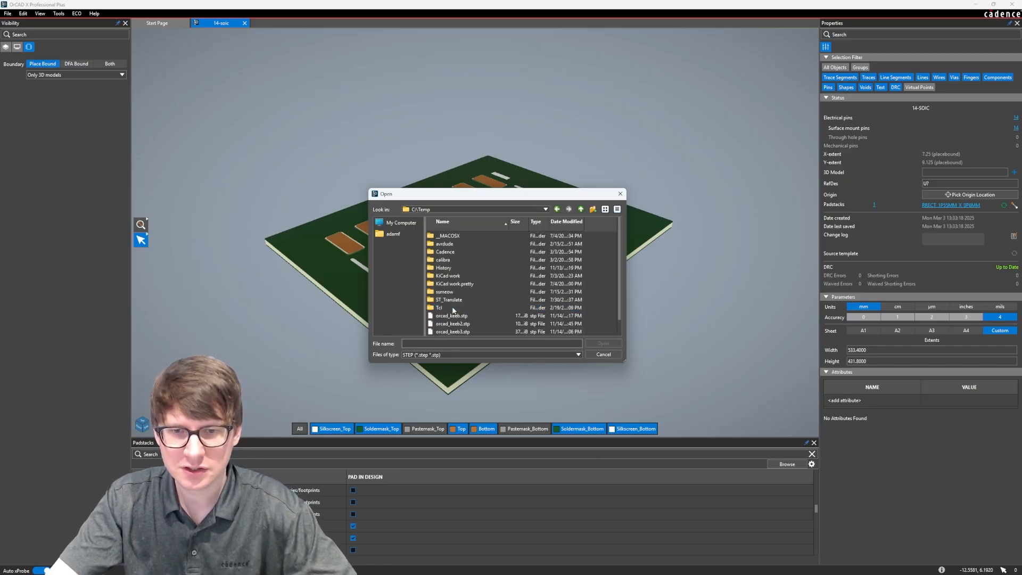
{"action": "left_click", "coordinate": [454, 259]}
{"action": "left_click", "coordinate": [450, 252]}
{"action": "double_click", "coordinate": [450, 252]}
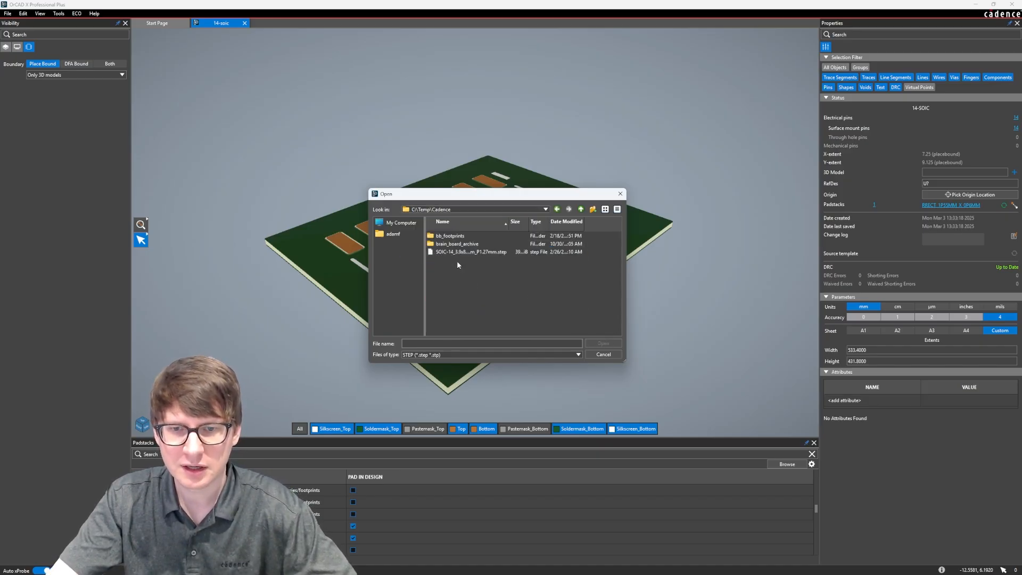
{"action": "left_click", "coordinate": [455, 254]}
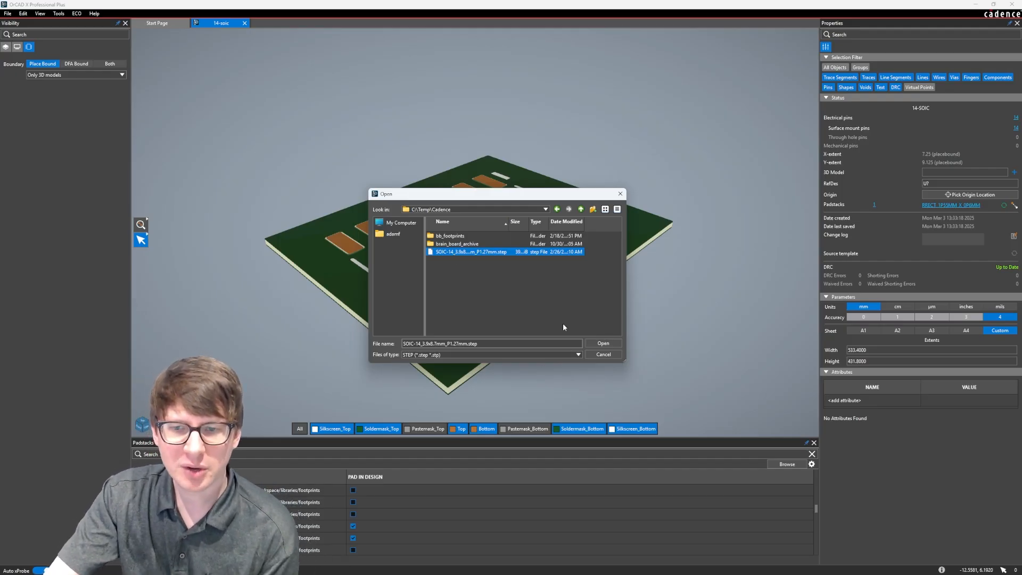
{"action": "left_click", "coordinate": [599, 343]}
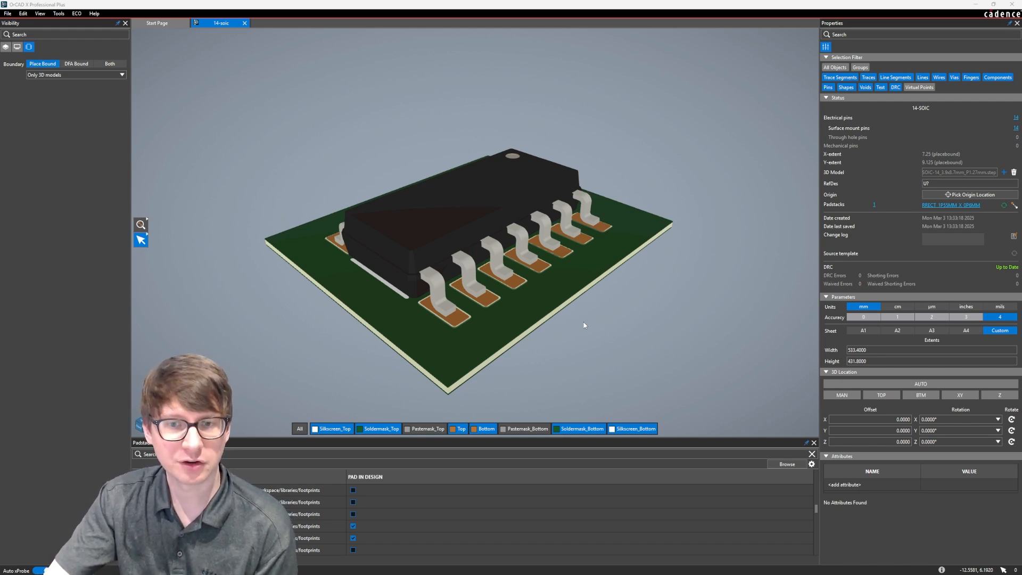
- Set the 3D model's X offset to 5 mm to try shifting it relative to the pads
{"action": "middle_click_drag", "start_coordinate": [444, 292], "coordinate": [456, 314]}
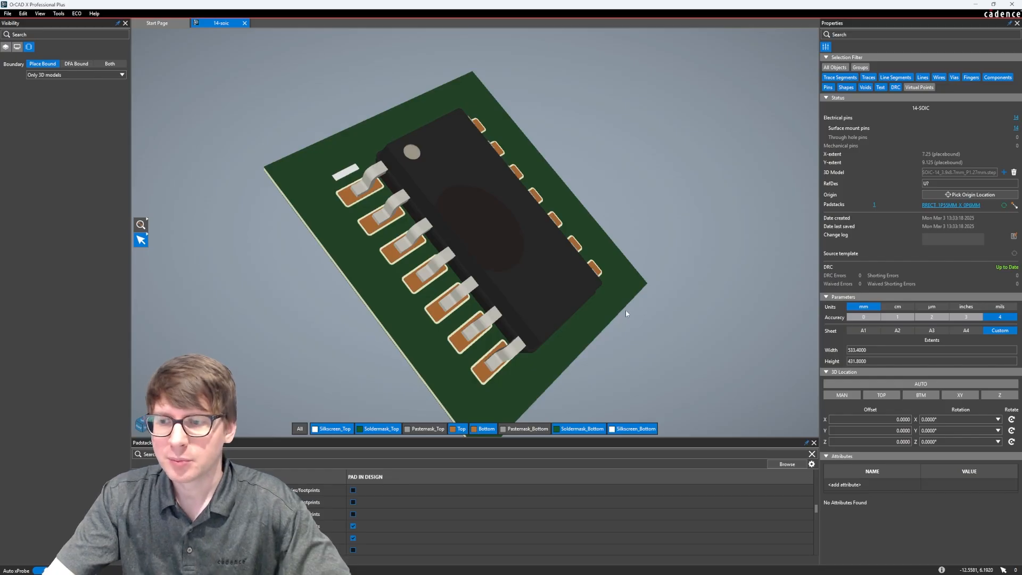
{"action": "mouse_move", "coordinate": [625, 309]}
{"action": "middle_mouse_down"}
{"action": "mouse_move", "coordinate": [605, 319]}
{"action": "mouse_move", "coordinate": [629, 297]}
{"action": "mouse_move", "coordinate": [611, 299]}
{"action": "mouse_move", "coordinate": [617, 309]}
{"action": "middle_mouse_up"}
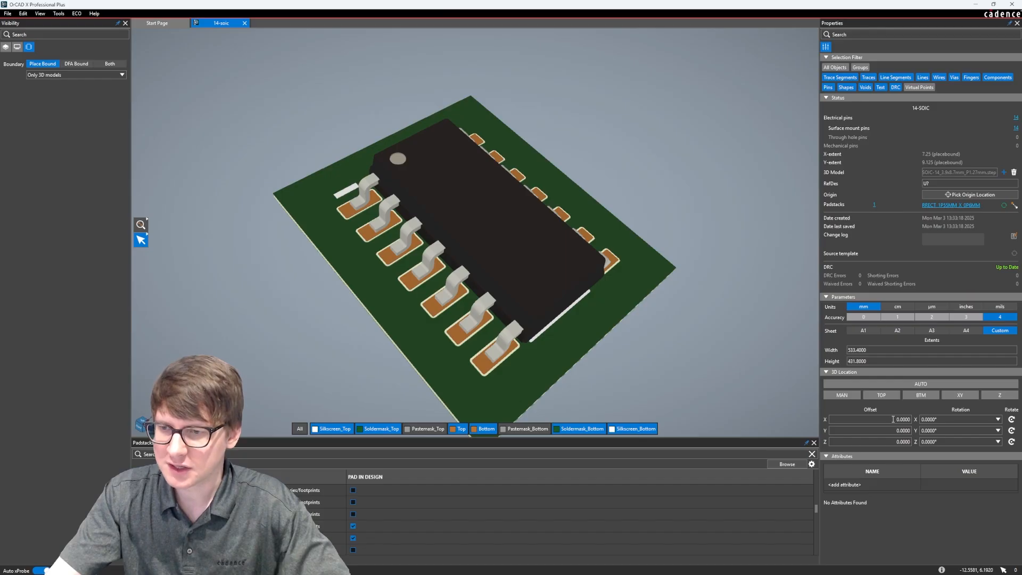
{"action": "left_click_drag", "start_coordinate": [896, 418], "coordinate": [909, 418]}
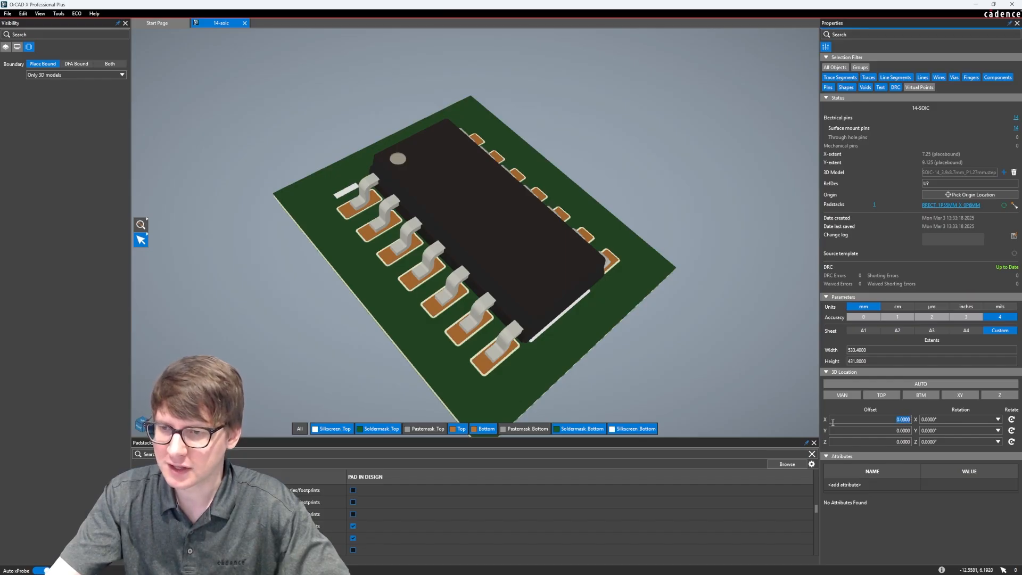
{"action": "type", "text": "1"}
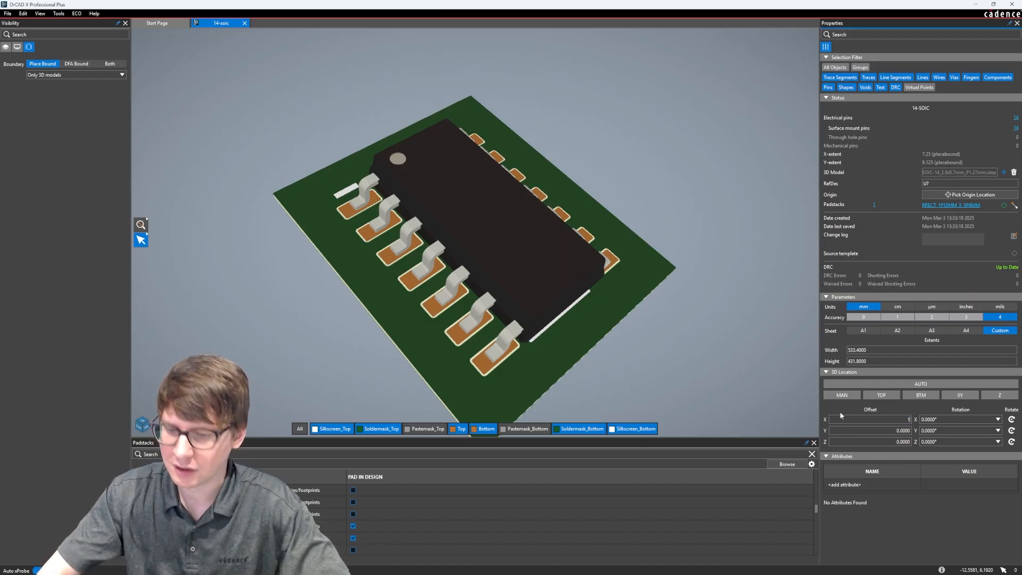
{"action": "type", "text": "5"}
{"action": "key", "text": "Return"}
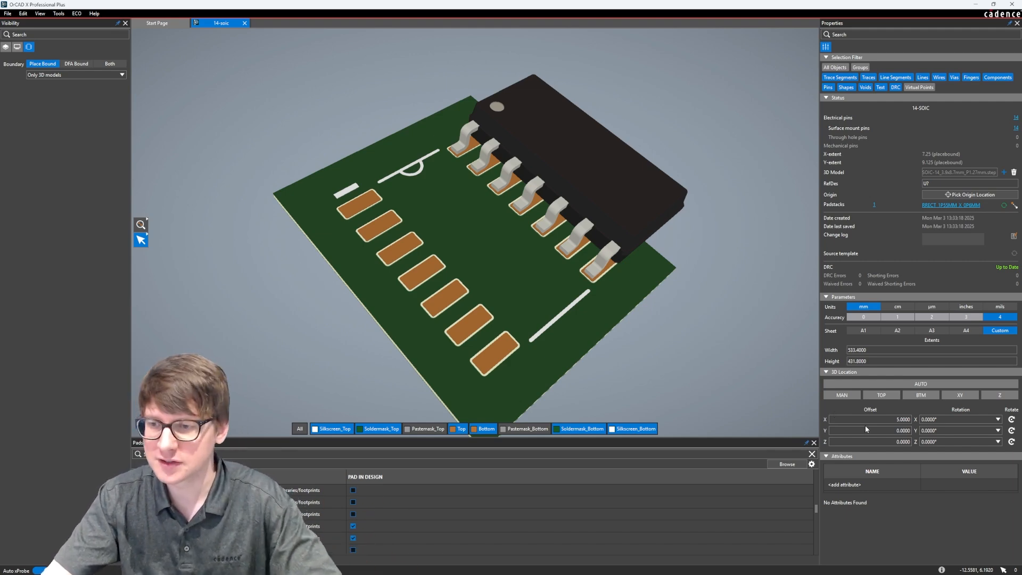
- Automatically align the 3D model to the footprint and check its leads against the pads from above
{"action": "left_click", "coordinate": [923, 385]}
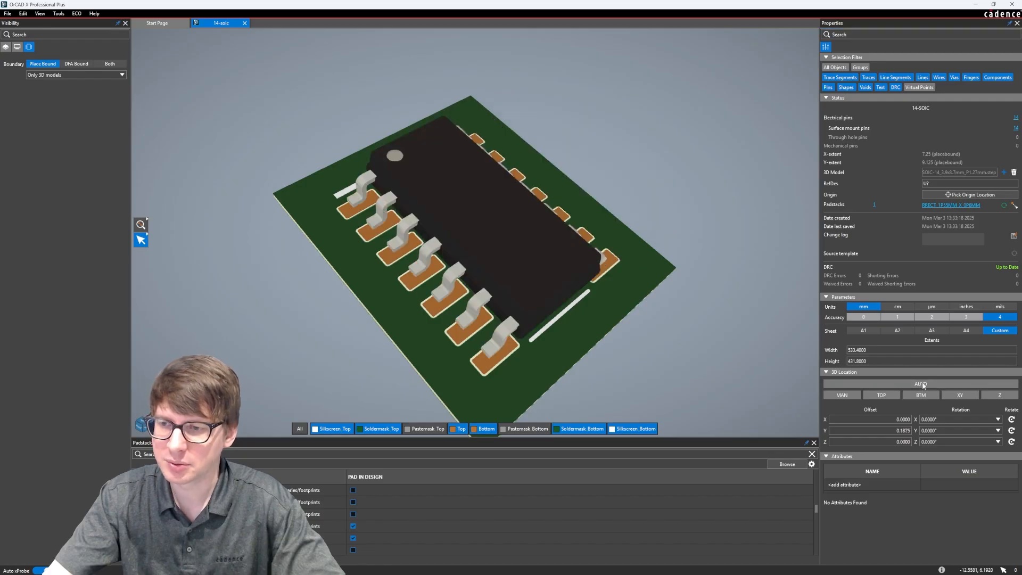
{"action": "middle_click_drag", "start_coordinate": [613, 348], "coordinate": [587, 362]}
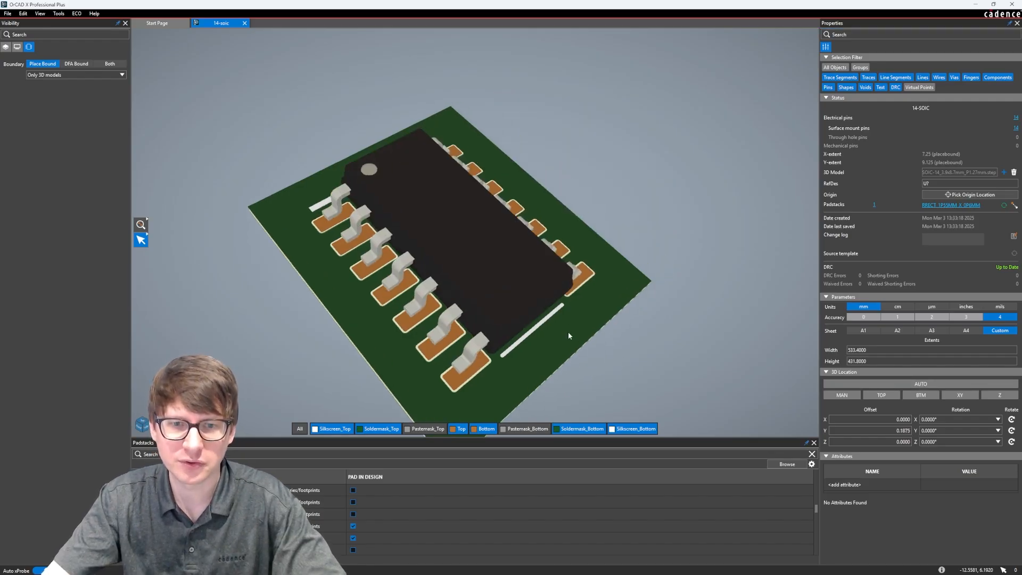
{"action": "mouse_move", "coordinate": [603, 223]}
{"action": "middle_mouse_down"}
{"action": "mouse_move", "coordinate": [594, 246]}
{"action": "mouse_move", "coordinate": [609, 210]}
{"action": "middle_mouse_up"}
{"action": "middle_click_drag", "start_coordinate": [605, 292], "coordinate": [593, 314], "text": "shift"}
{"action": "scroll", "coordinate": [427, 109], "scroll_direction": "up", "scroll_amount": 1}
{"action": "middle_click_drag", "start_coordinate": [426, 110], "coordinate": [389, 189]}
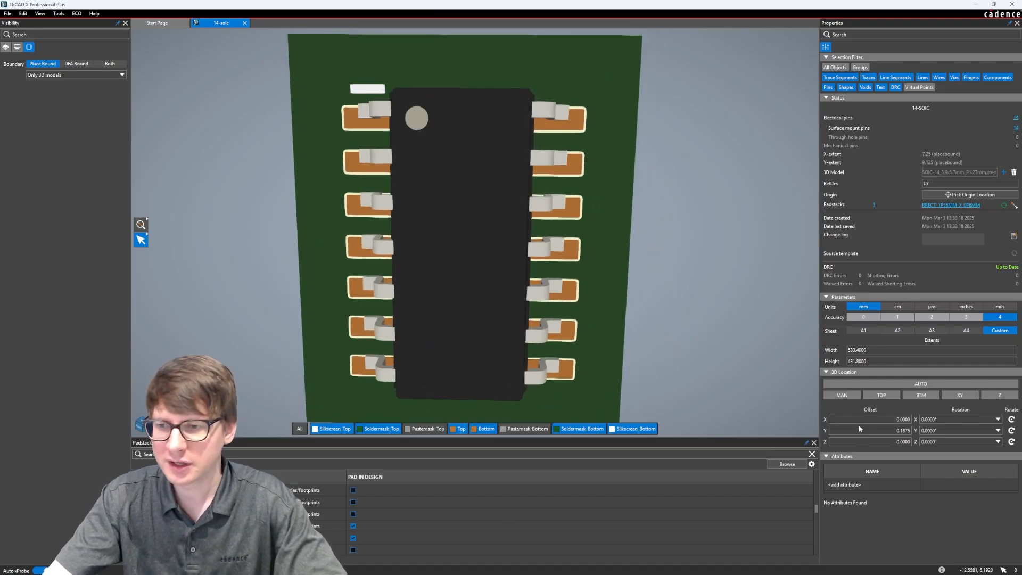
- Set the 3D model's Y offset to 0 mm and inspect how its leads sit on the pads
{"action": "left_click_drag", "start_coordinate": [884, 430], "coordinate": [915, 431]}
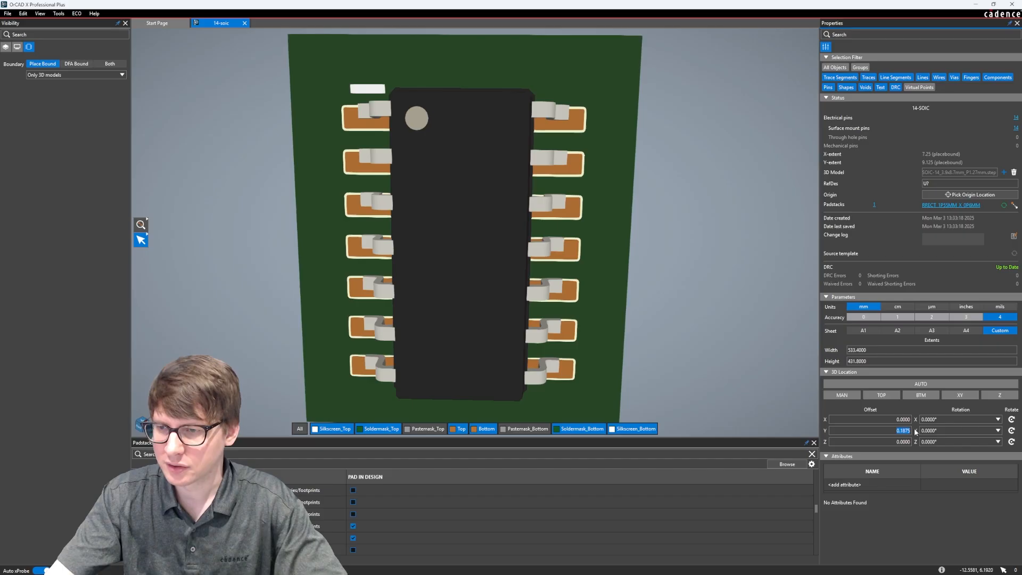
{"action": "left_click", "coordinate": [823, 436]}
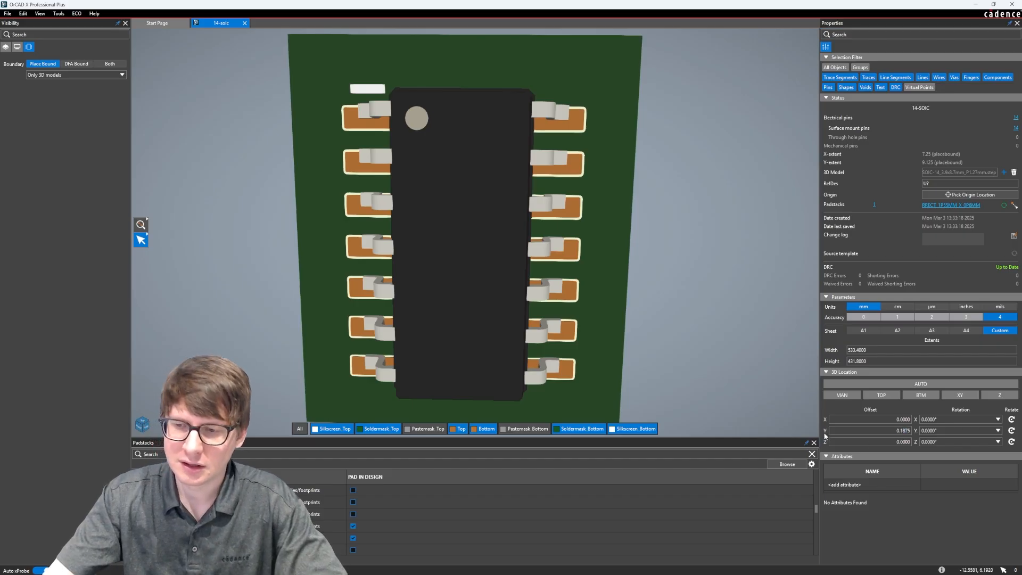
{"action": "left_click_drag", "start_coordinate": [890, 431], "coordinate": [927, 434]}
{"action": "type", "text": "0"}
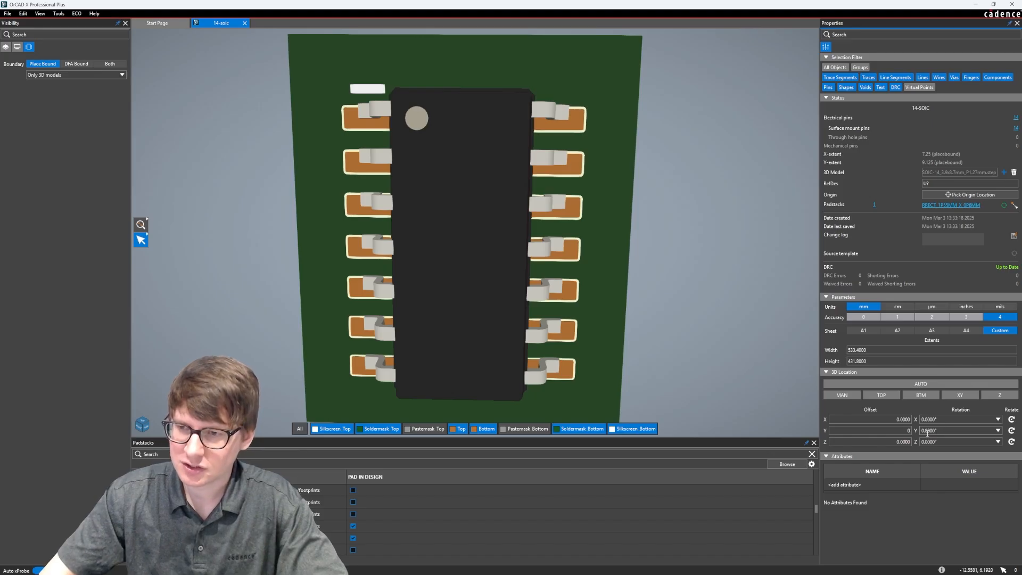
{"action": "key", "text": "Return"}
{"action": "middle_click_drag", "start_coordinate": [649, 319], "coordinate": [618, 277]}
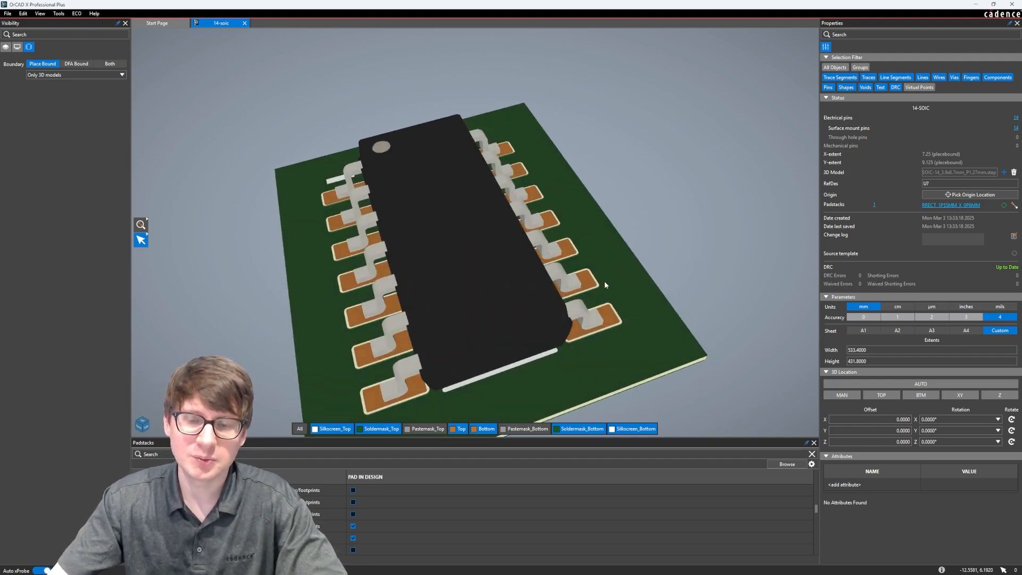
{"action": "scroll", "coordinate": [606, 282], "scroll_direction": "down", "scroll_amount": 4}
{"action": "middle_click_drag", "start_coordinate": [512, 341], "coordinate": [553, 321]}
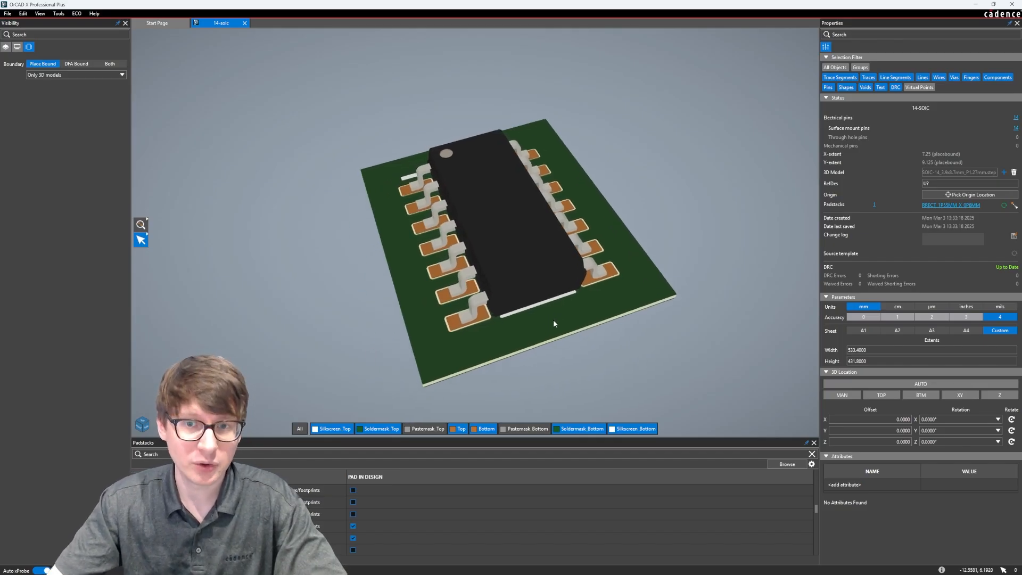
{"action": "middle_click_drag", "start_coordinate": [554, 321], "coordinate": [541, 313]}
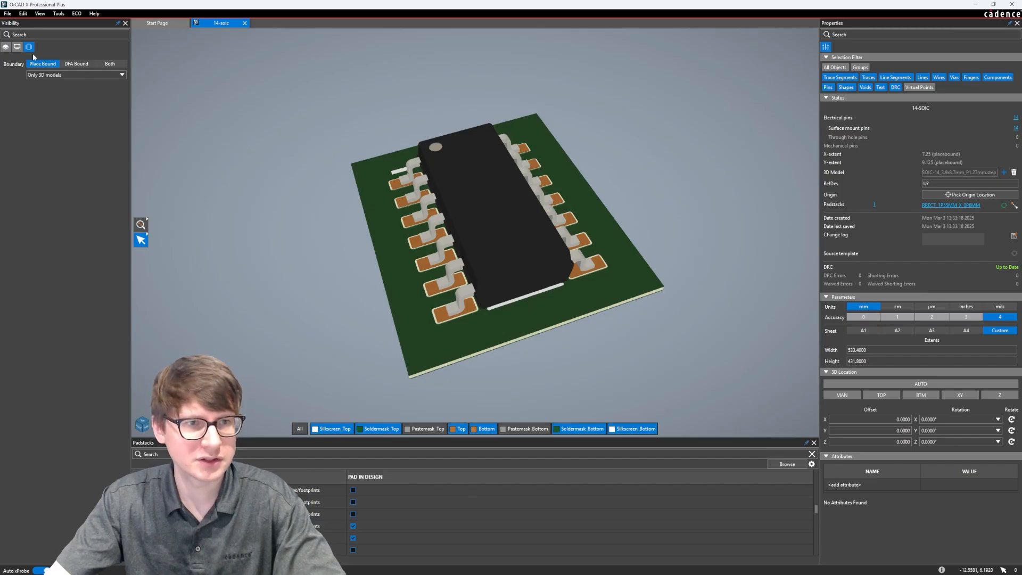
- Return to the 2D display and save the footprint, overwriting the existing 14-soic.dra file
{"action": "left_click", "coordinate": [17, 46]}
{"action": "left_click", "coordinate": [52, 72]}
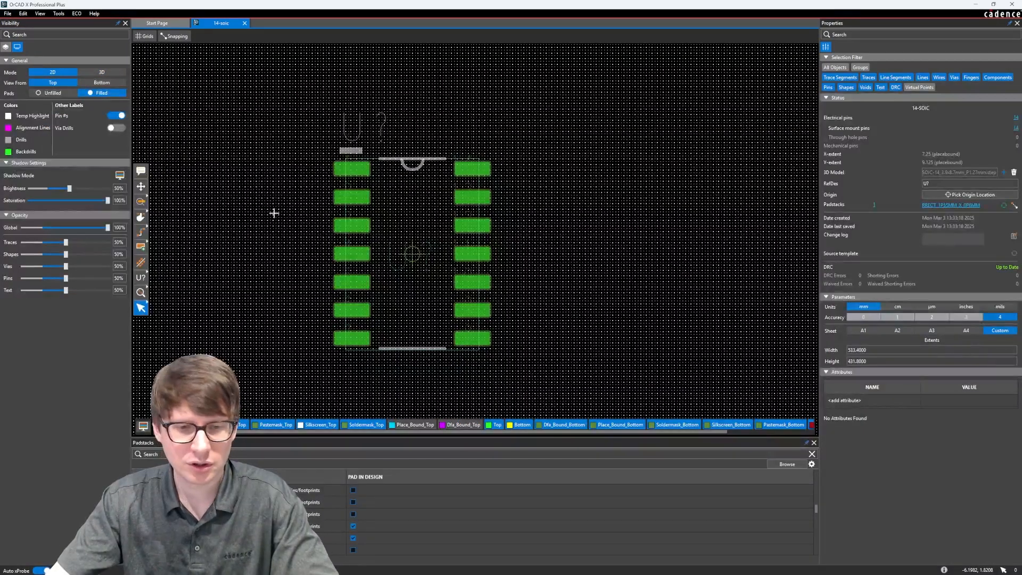
{"action": "left_click", "coordinate": [7, 13]}
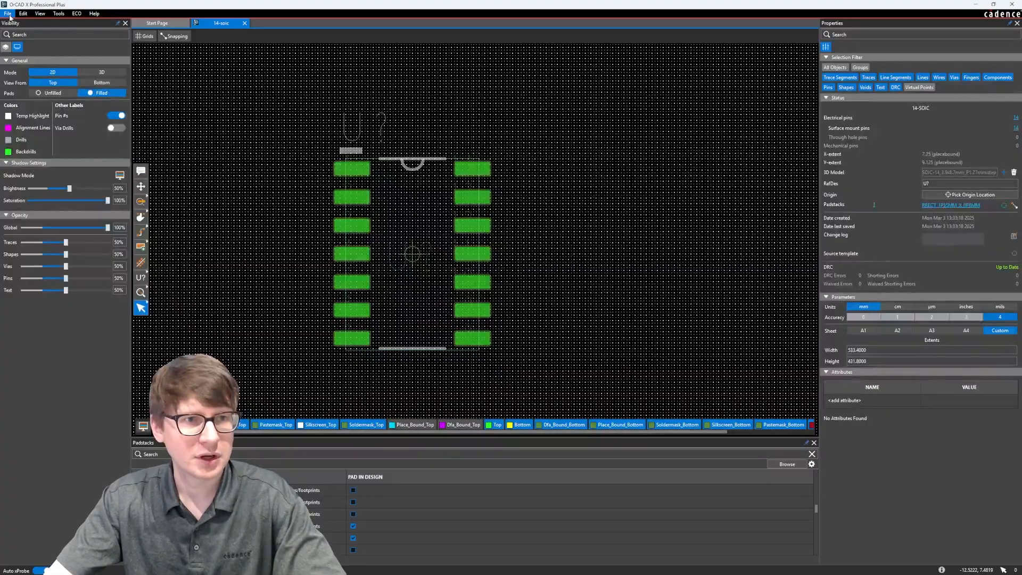
{"action": "left_click", "coordinate": [22, 60]}
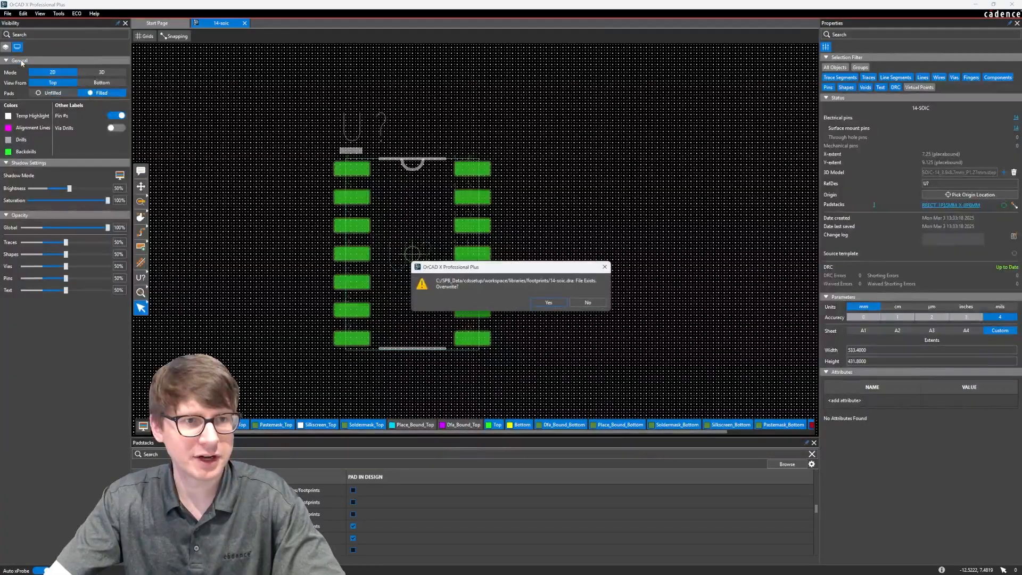
{"action": "left_click", "coordinate": [548, 302]}
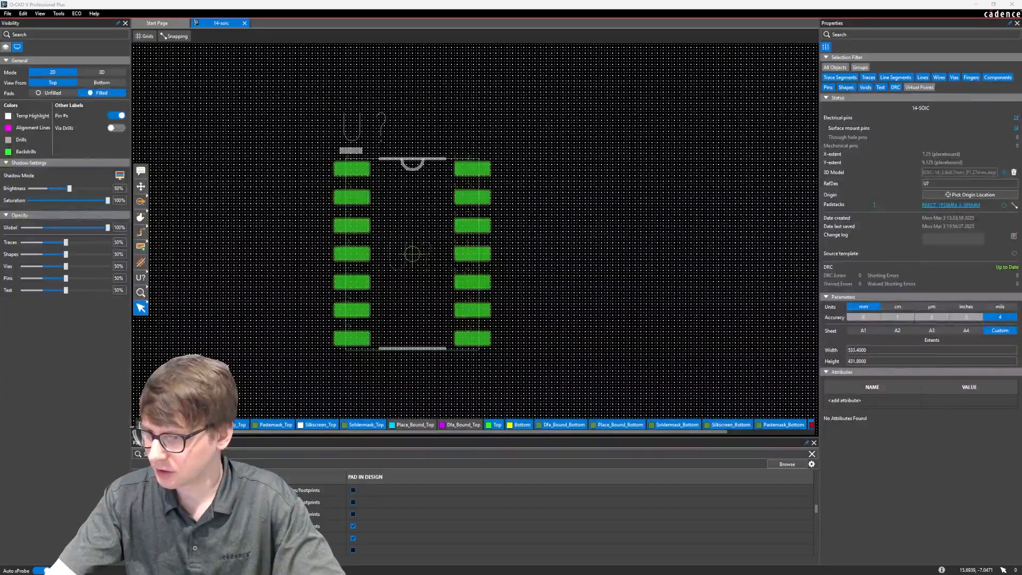
- Switch to File Explorer and open the workspace/libraries/footprints folder under cdssetup
{"action": "left_click_drag", "start_coordinate": [1021, 426], "coordinate": [421, 148]}
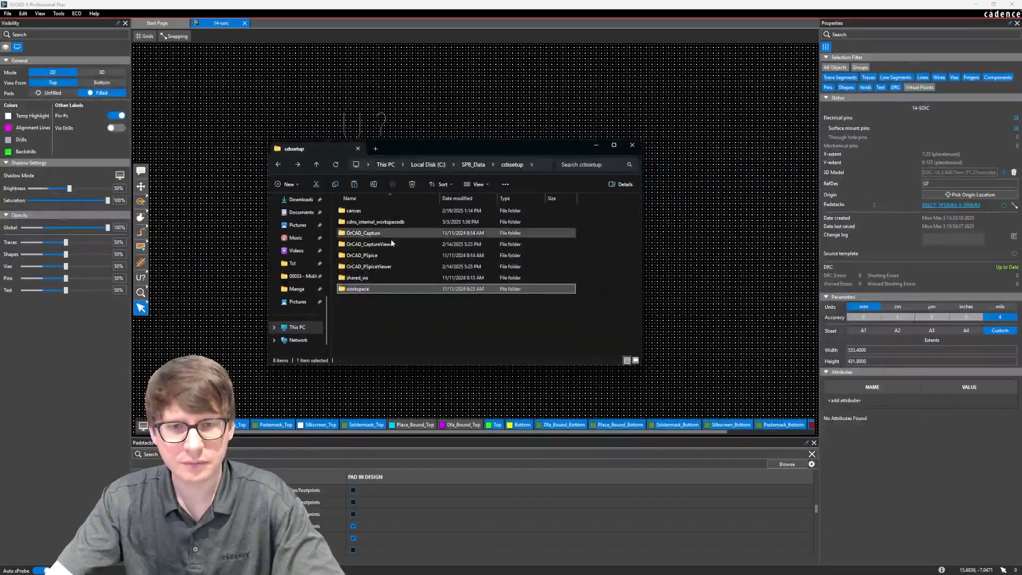
{"action": "double_click", "coordinate": [358, 288]}
{"action": "double_click", "coordinate": [357, 289]}
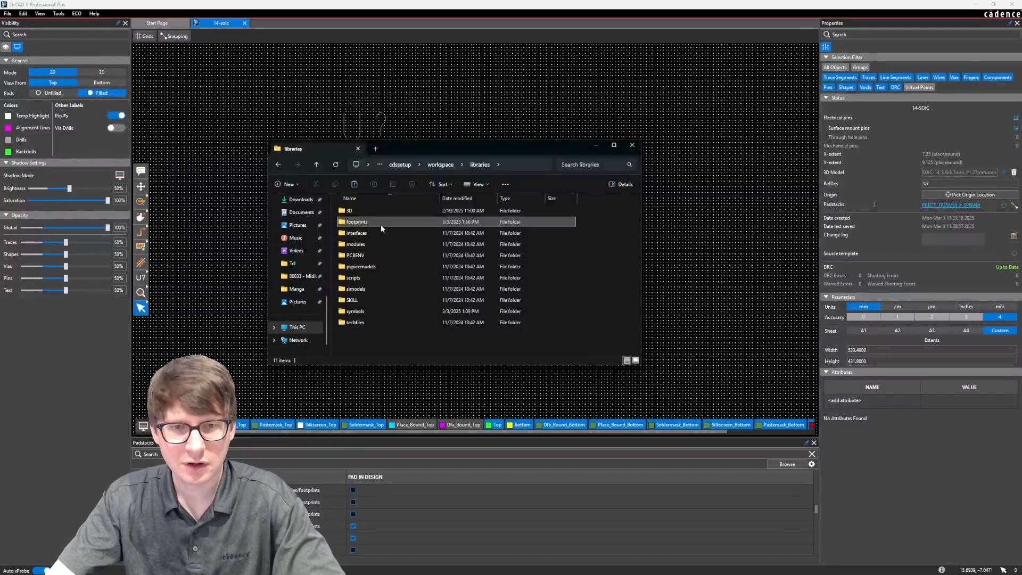
{"action": "double_click", "coordinate": [381, 224]}
{"action": "left_click", "coordinate": [381, 231]}
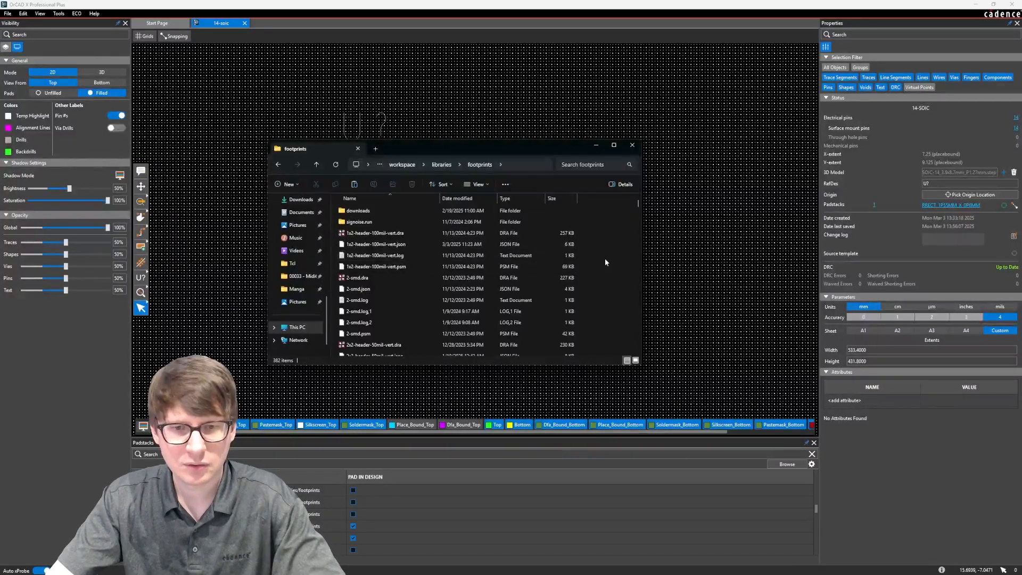
- Locate the saved 14-soic.dra and 14-soic.psm files among the footprints, and return to the OrCAD X footprint
{"action": "type", "text": "14"}
{"action": "left_click", "coordinate": [369, 220]}
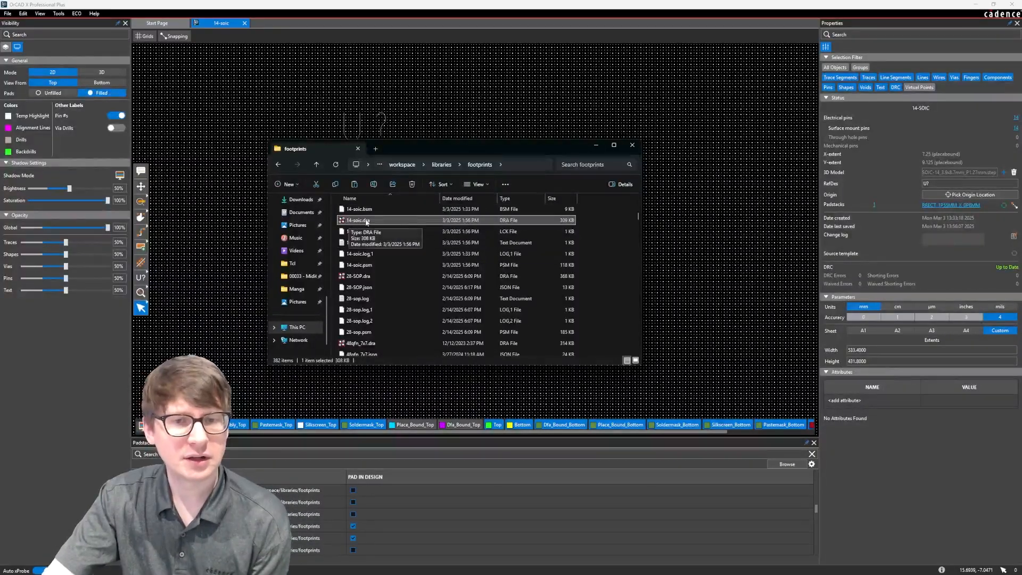
{"action": "left_click", "coordinate": [361, 266]}
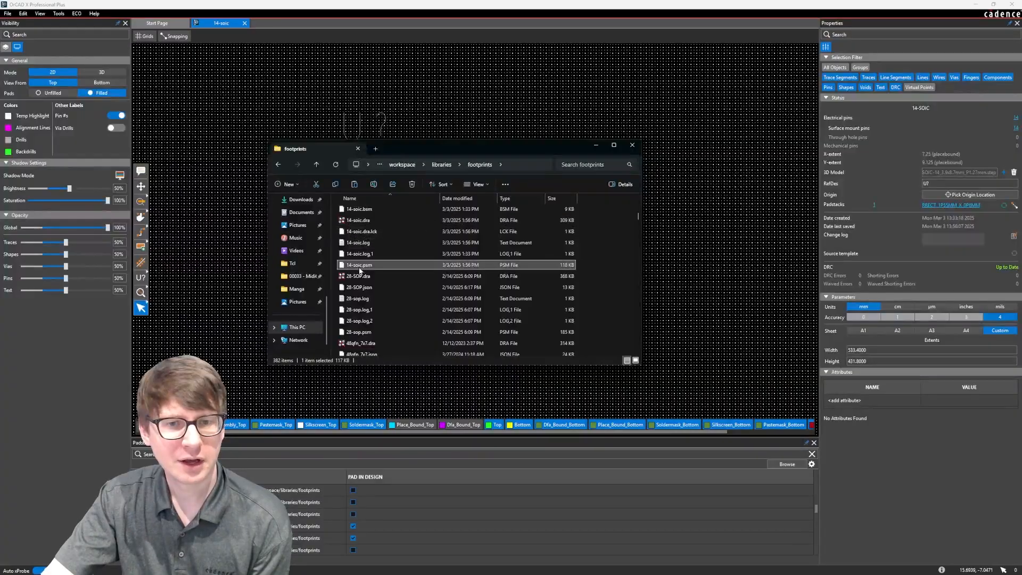
{"action": "left_click", "coordinate": [584, 268]}
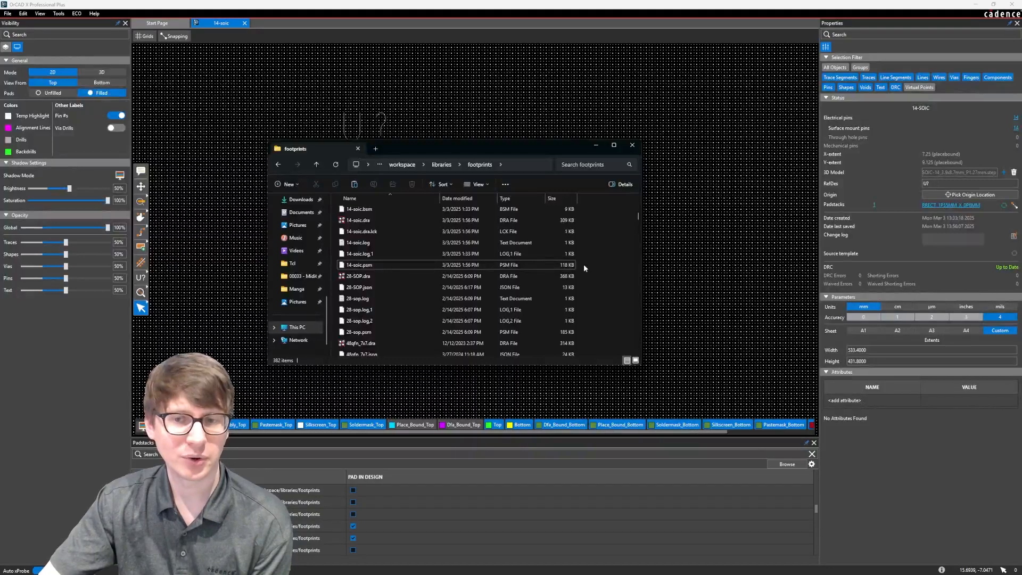
{"action": "left_click", "coordinate": [596, 145]}
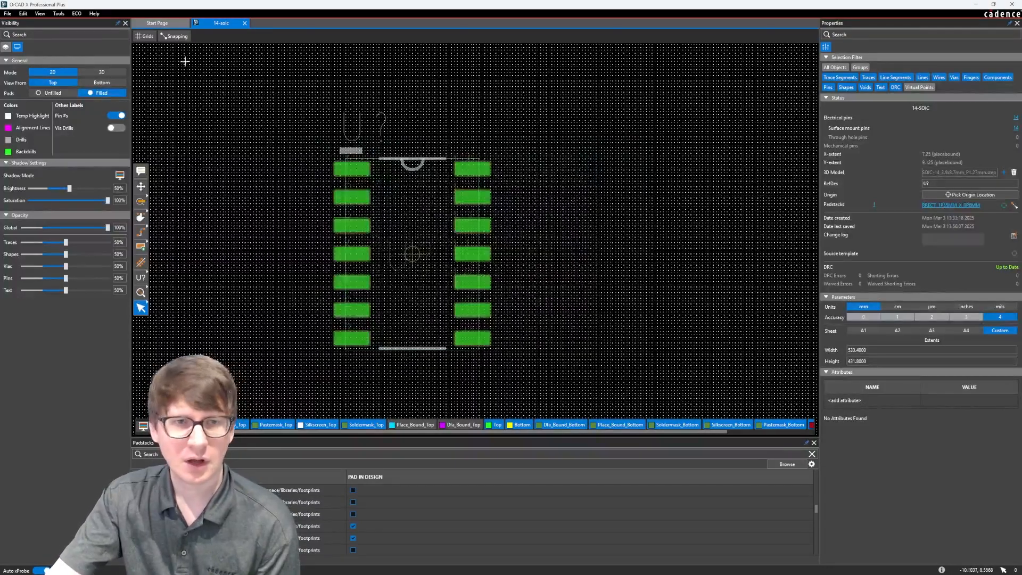
- Turn off the grid visibility on the footprint canvas
{"action": "left_click", "coordinate": [142, 38]}
{"action": "left_click", "coordinate": [201, 51]}
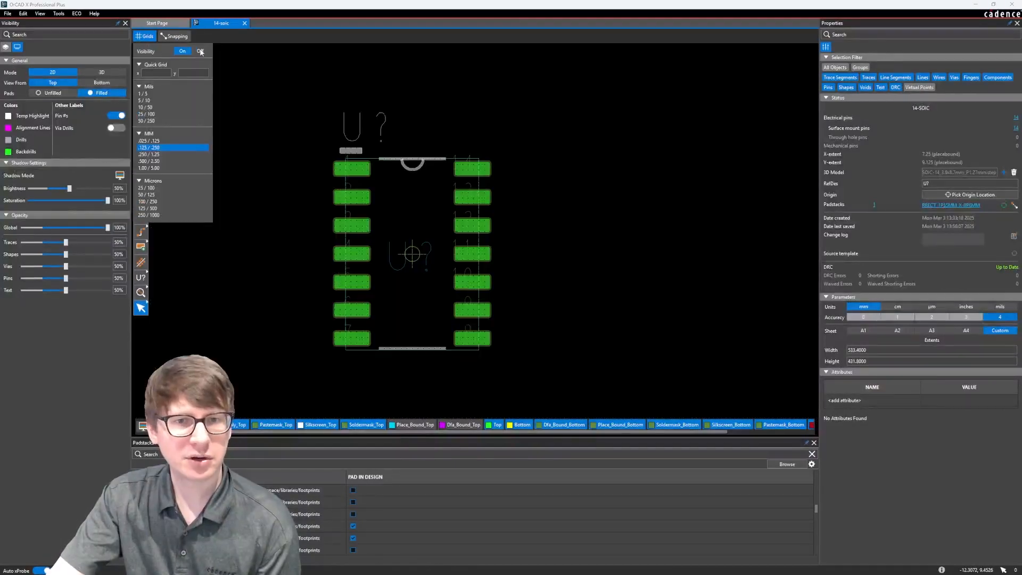
{"action": "left_click", "coordinate": [297, 208]}
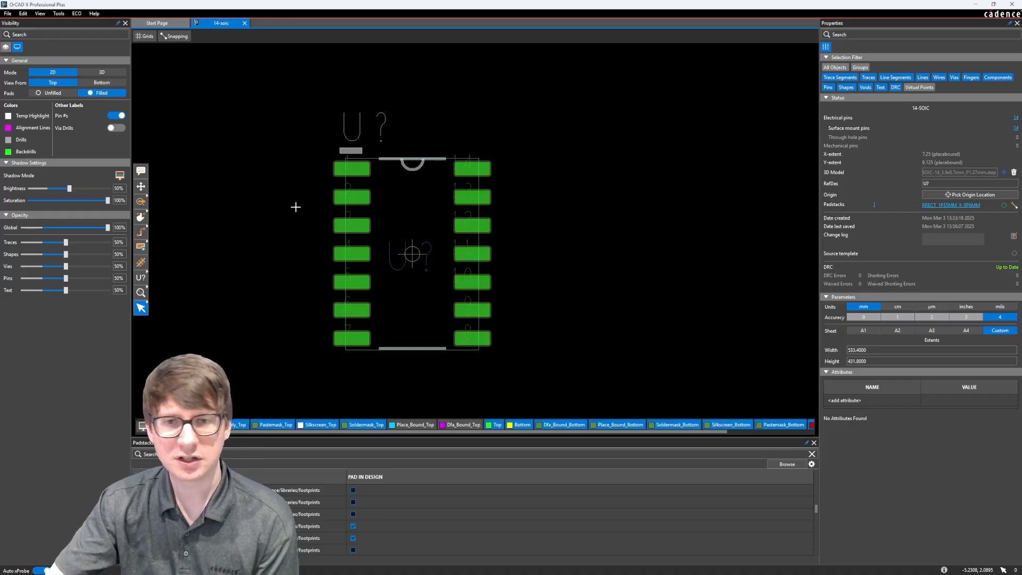